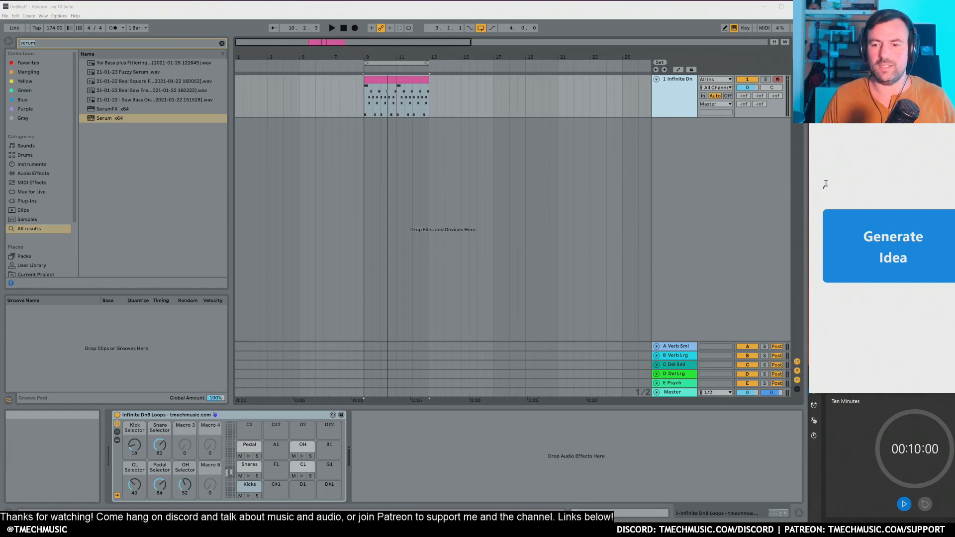
# Step: Generate a random sound-design idea and start the ten-minute countdown timer
pyautogui.click(871, 233)
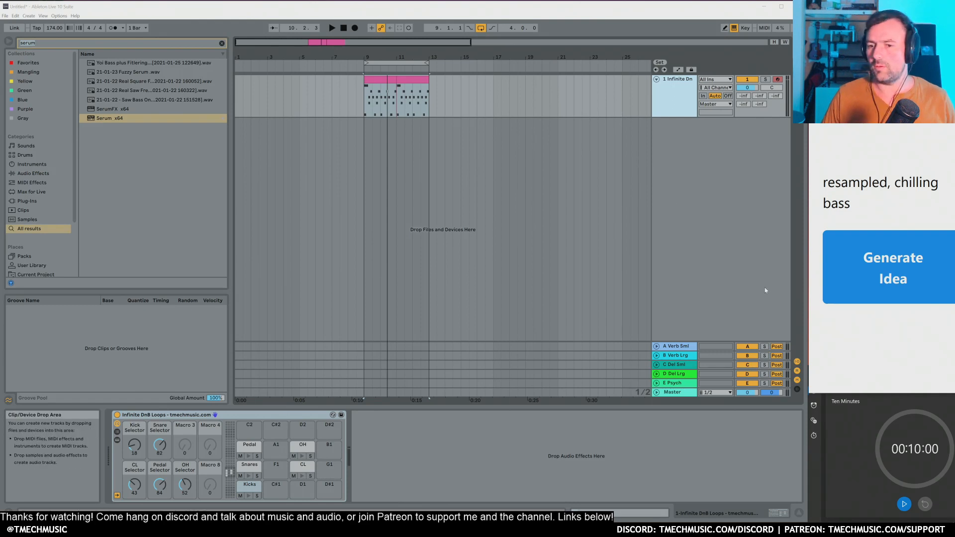
pyautogui.click(904, 505)
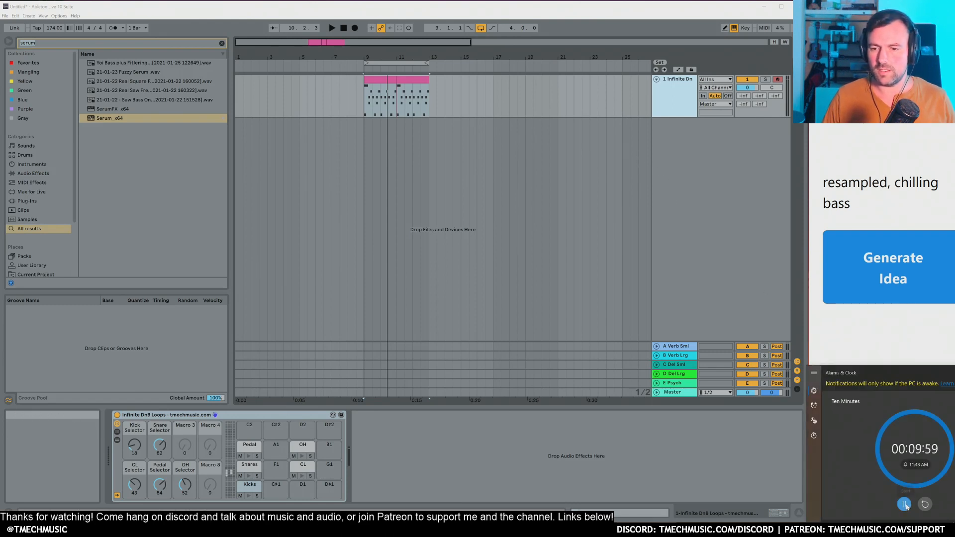
# Step: Set the project tempo to 87 BPM
pyautogui.click(60, 31)
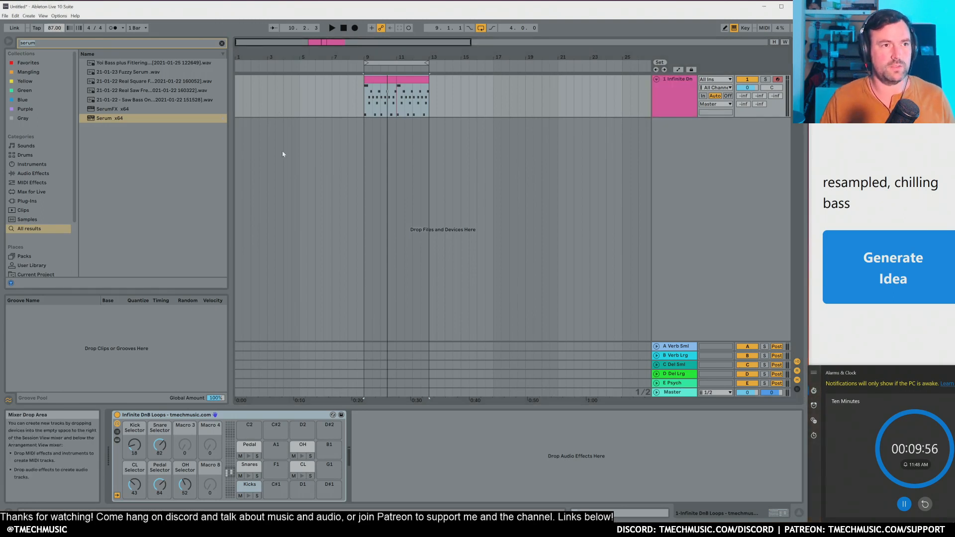
pyautogui.click(517, 199)
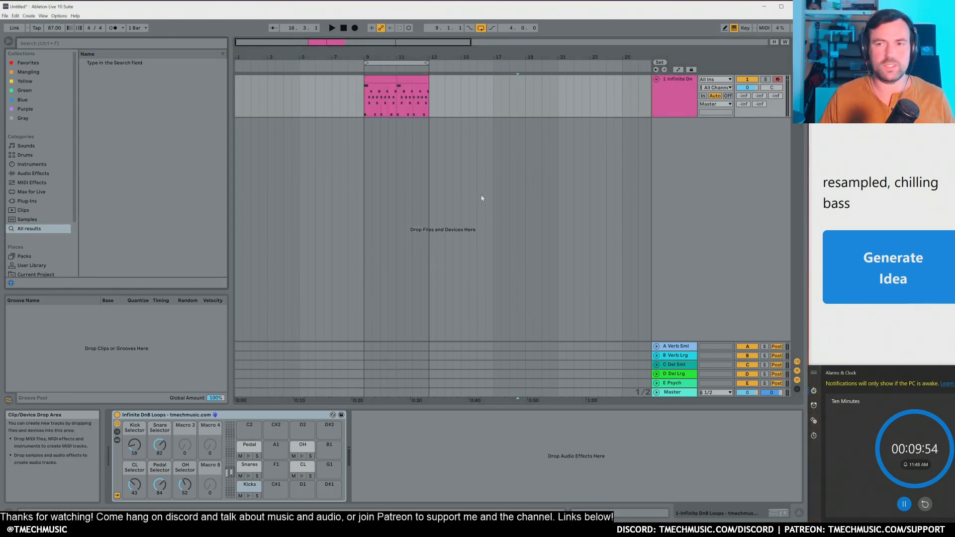
# Step: Search the browser for serum and add the Serum x64 instrument to the arrangement as a new track
pyautogui.hotkey('ctrl', 'f')
pyautogui.write('s')
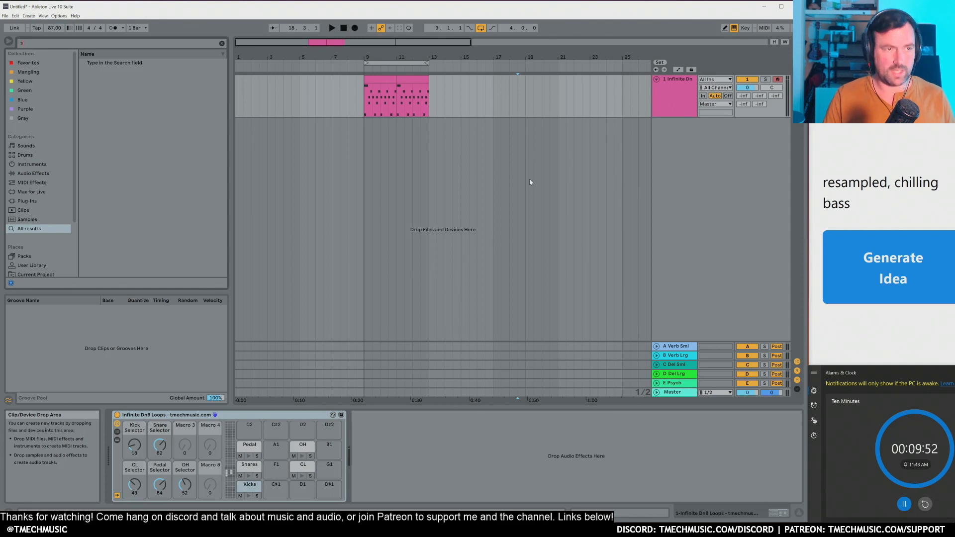
pyautogui.write('serum')
pyautogui.press('BackSpace')
pyautogui.press('BackSpace')
pyautogui.press('BackSpace')
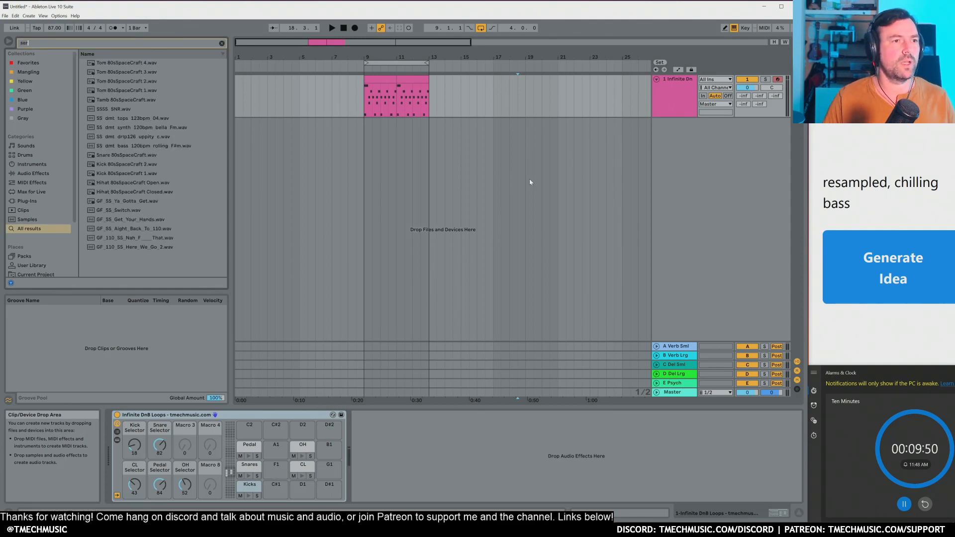
pyautogui.write('erum')
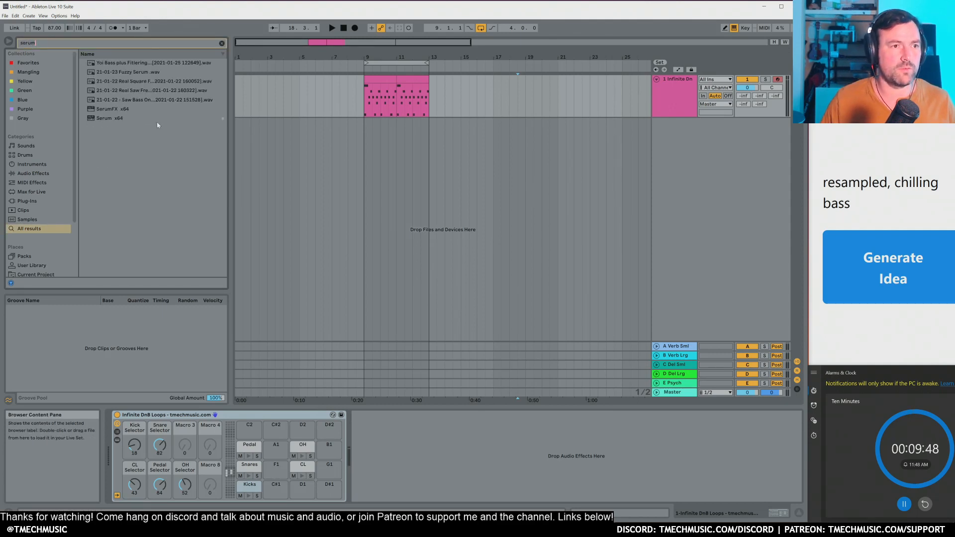
pyautogui.moveTo(111, 120); pyautogui.dragTo(506, 136)
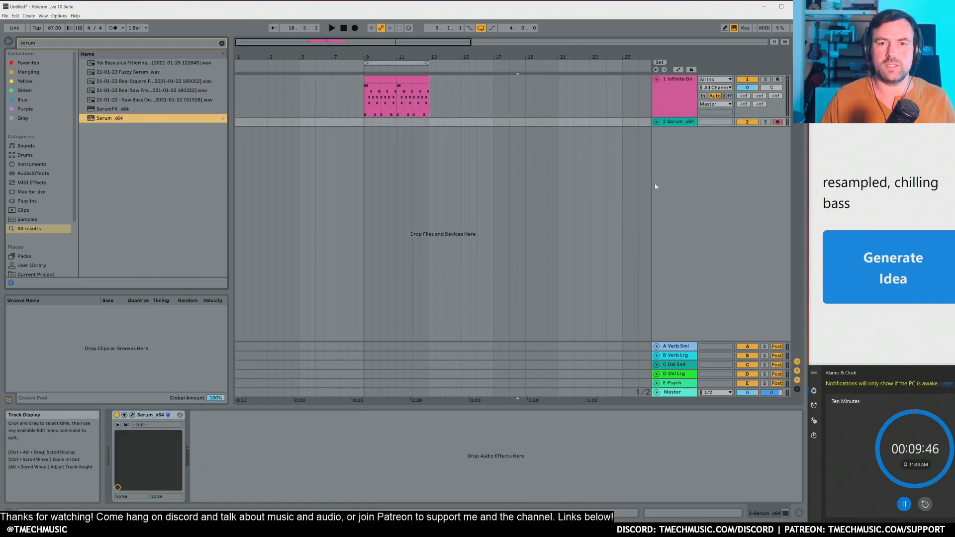
# Step: Unfold the Serum track and create an empty two-bar MIDI clip on it starting at bar 17
pyautogui.click(656, 122)
pyautogui.scroll(5, 484, 126)
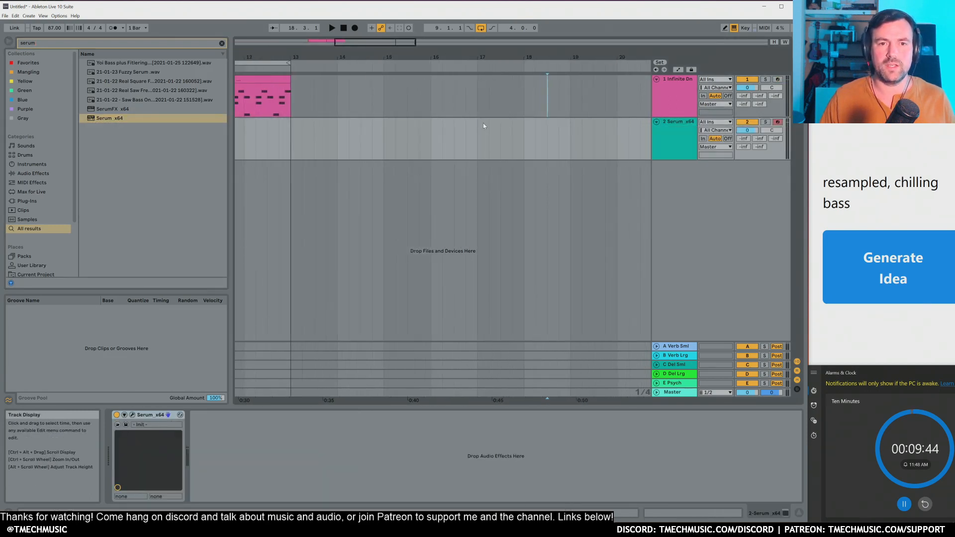
pyautogui.moveTo(556, 133); pyautogui.dragTo(572, 133)
pyautogui.hotkey('ctrl', 'shift', 'm')
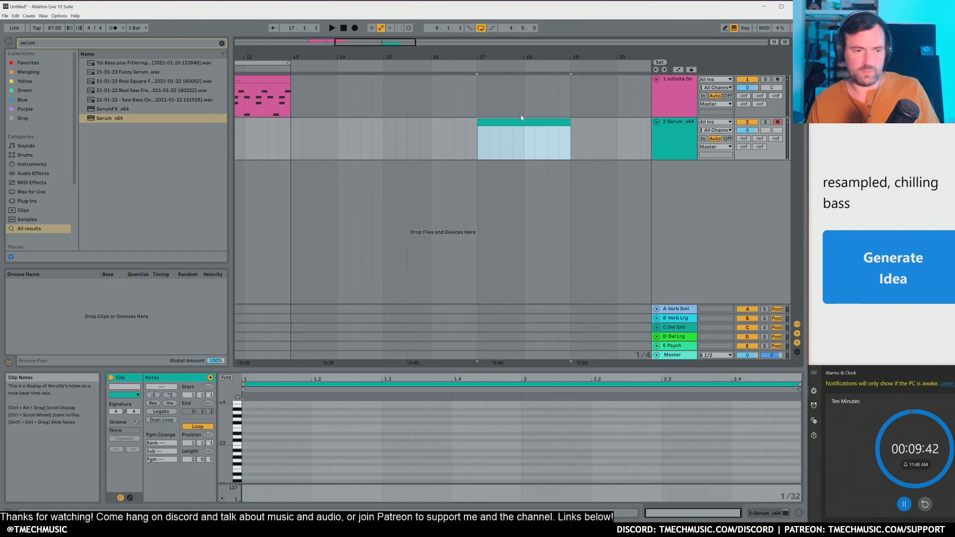
# Step: Add an F0 note at the start of the clip and extend it over the full two bars with Legato
pyautogui.scroll(-5, 281, 446)
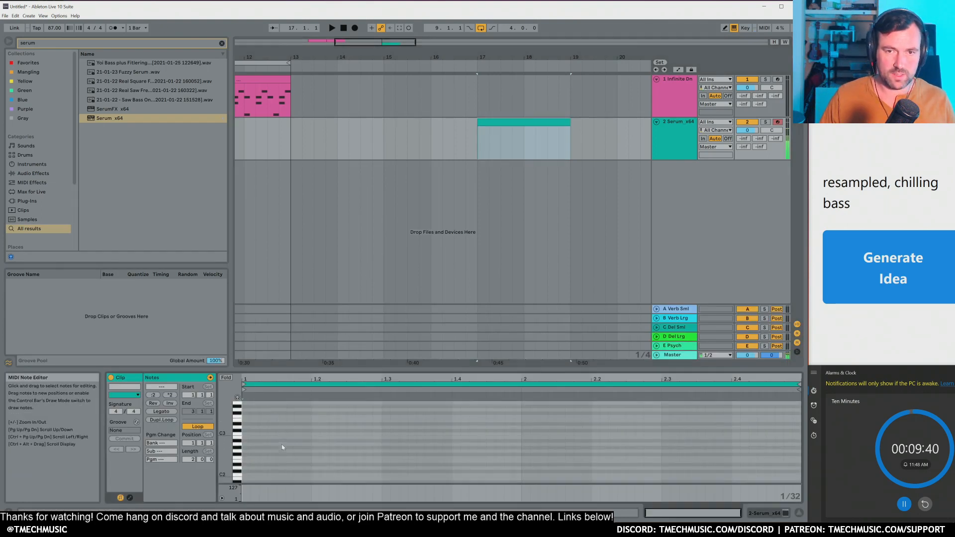
pyautogui.doubleClick(244, 473)
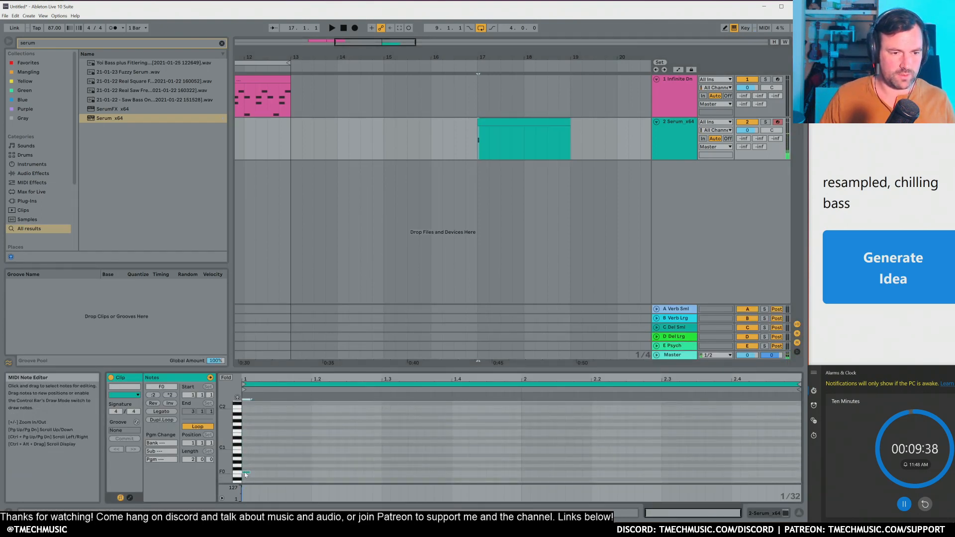
pyautogui.click(161, 412)
# Step: Open the Serum plug-in window, enable oscillator B and load the digital wavetable Dist Fwapper SQ into it
pyautogui.hotkey('shift', 'Tab')
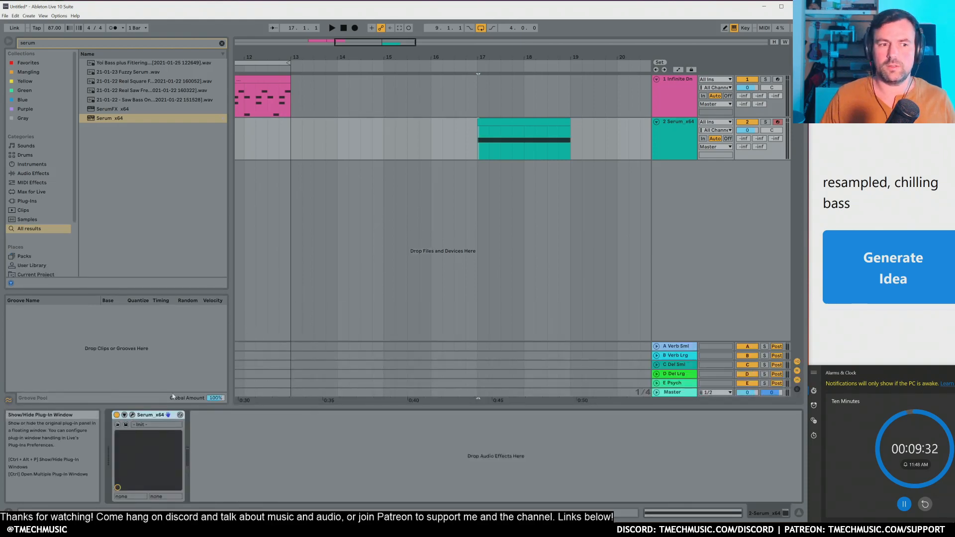
pyautogui.click(132, 415)
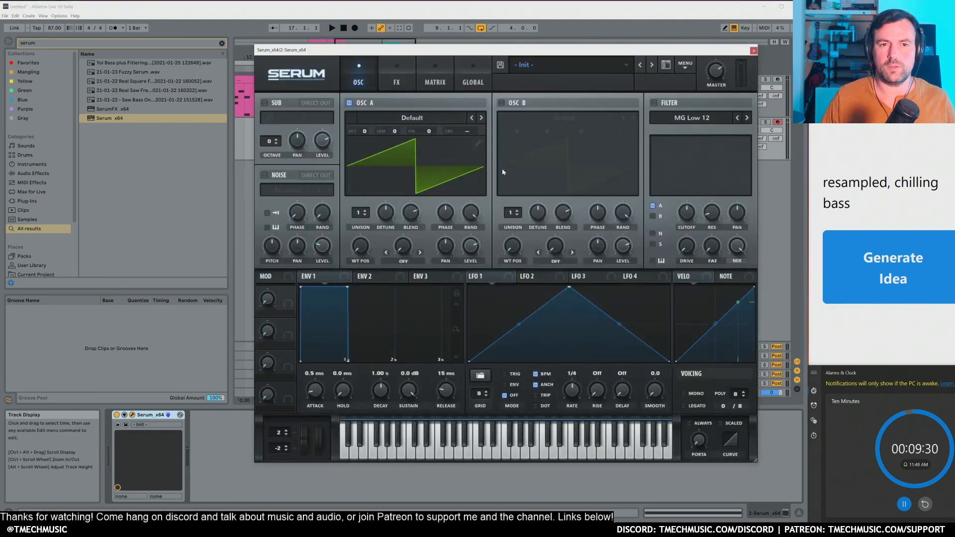
pyautogui.click(501, 103)
pyautogui.click(512, 120)
pyautogui.moveTo(529, 137)
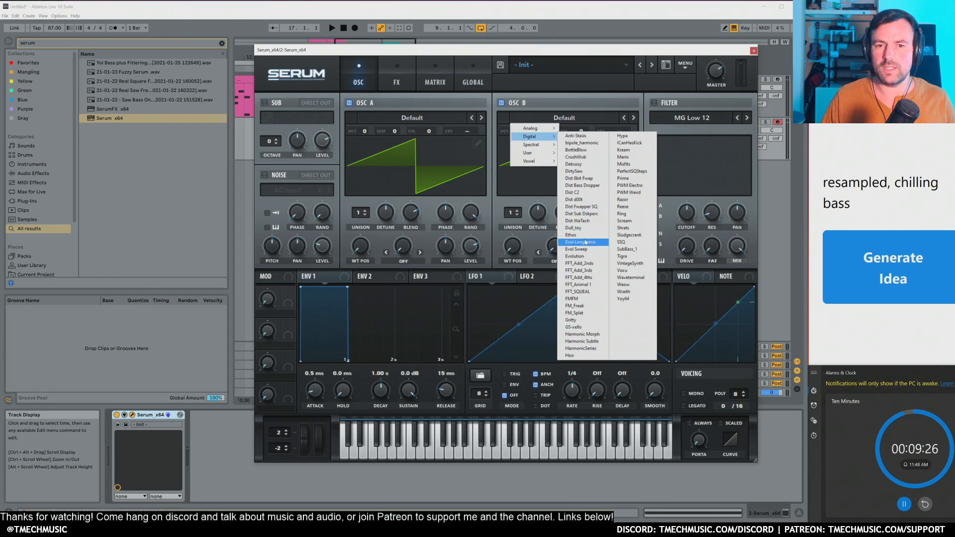
pyautogui.click(595, 208)
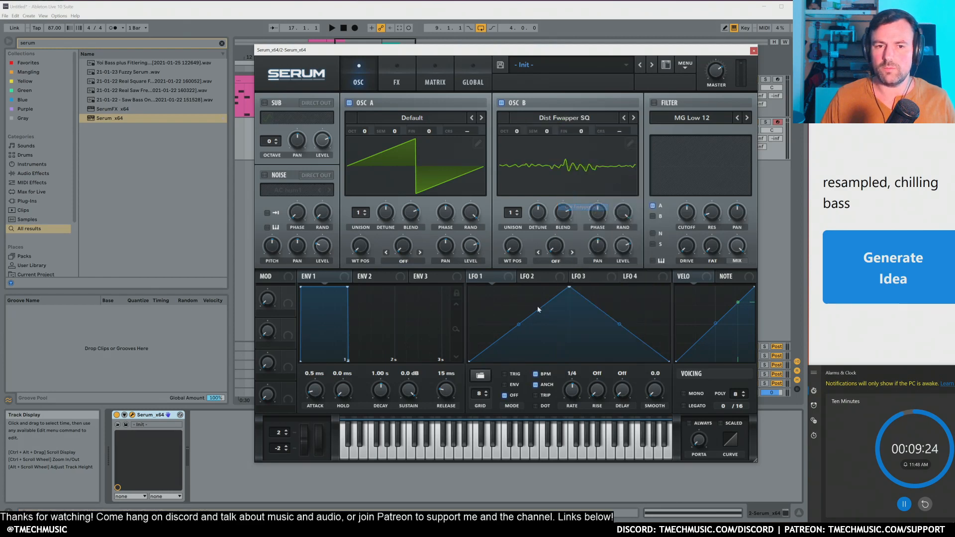
# Step: Modulate oscillator B's wavetable position with LFO 1 in Trig mode at a one-bar rate, and switch its wavetable to Dist WaTech
pyautogui.moveTo(515, 252); pyautogui.dragTo(509, 277)
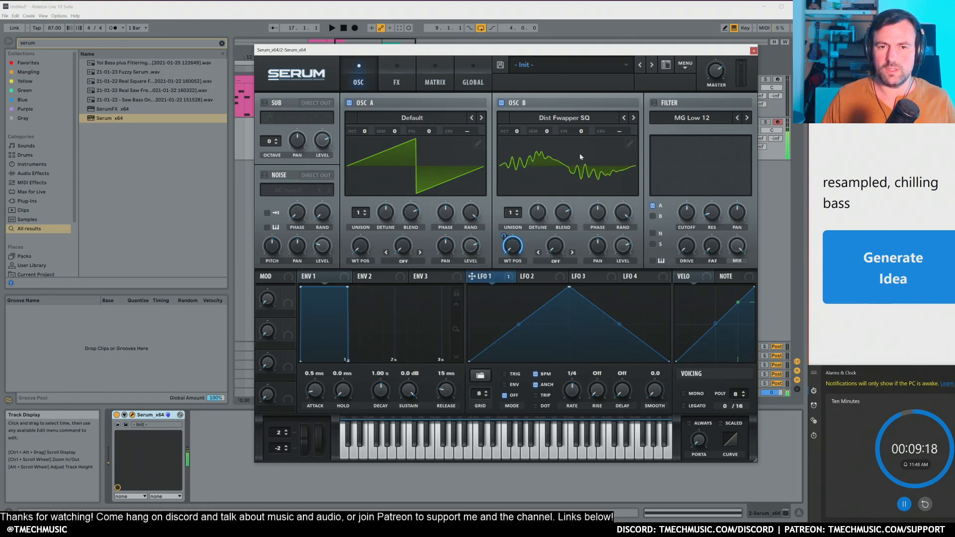
pyautogui.click(633, 118)
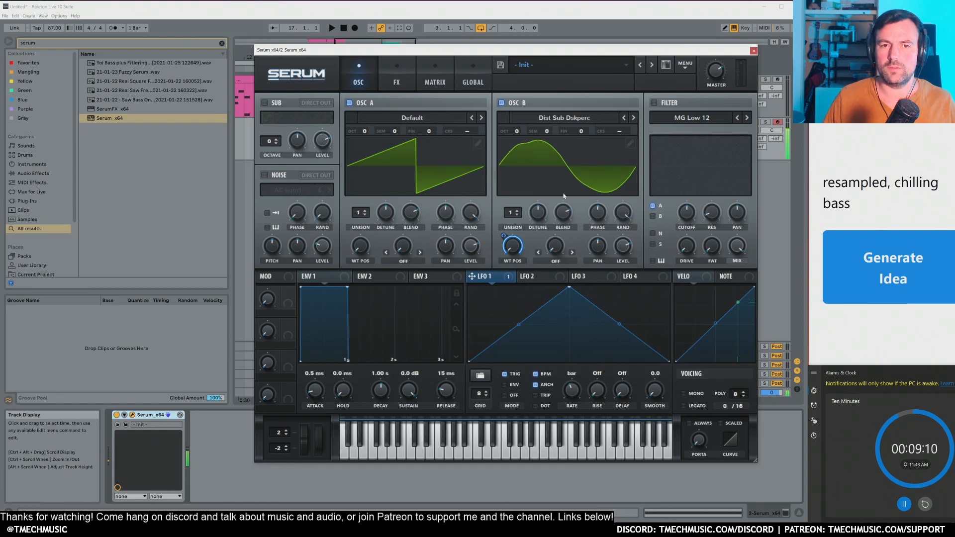
pyautogui.click(633, 119)
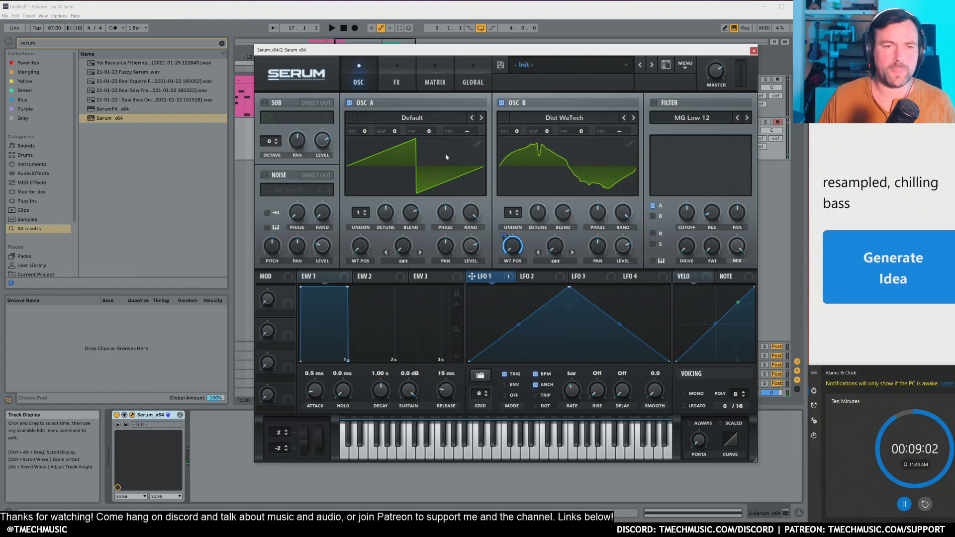
# Step: In oscillator A's wavetable editor, clear the high frequencies from bin 8 to the end, then close the editor and Serum
pyautogui.click(476, 145)
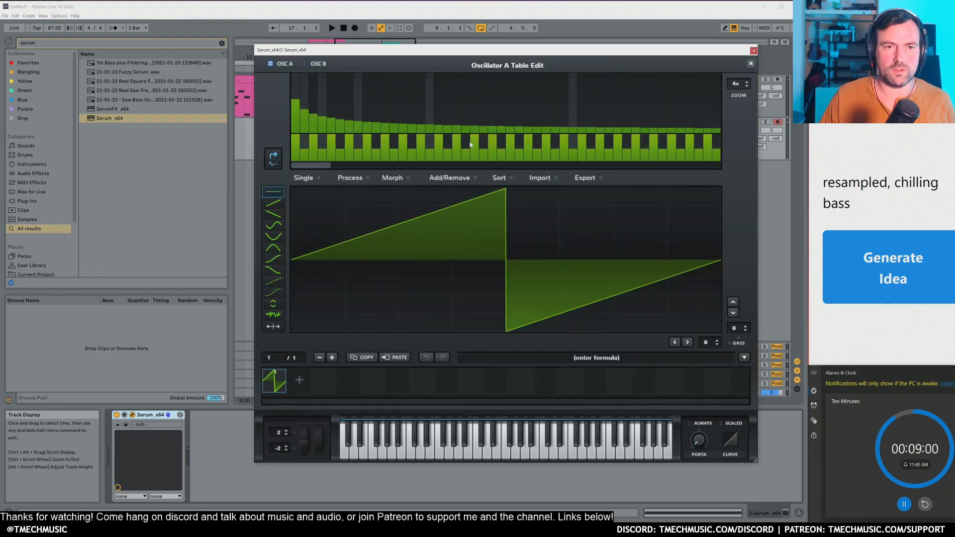
pyautogui.rightClick(389, 119)
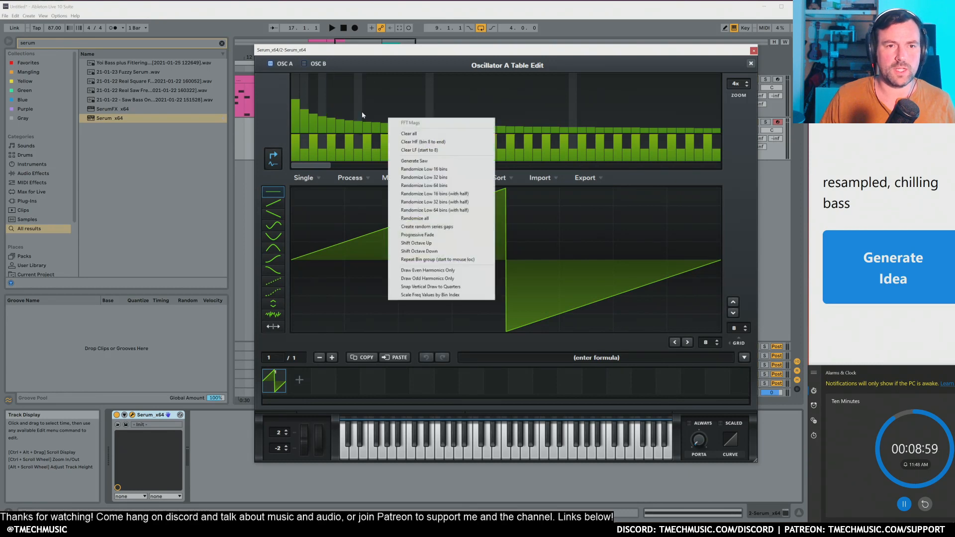
pyautogui.click(433, 142)
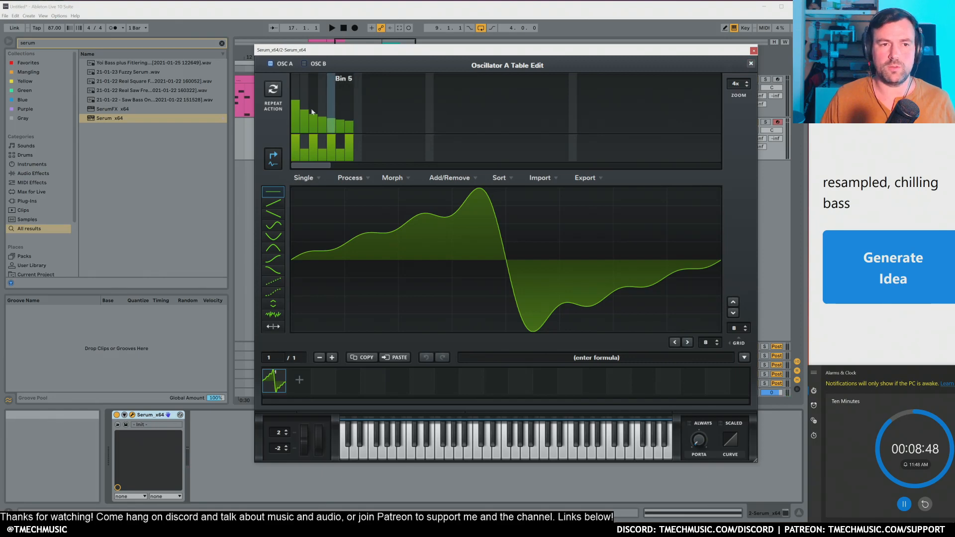
pyautogui.click(752, 63)
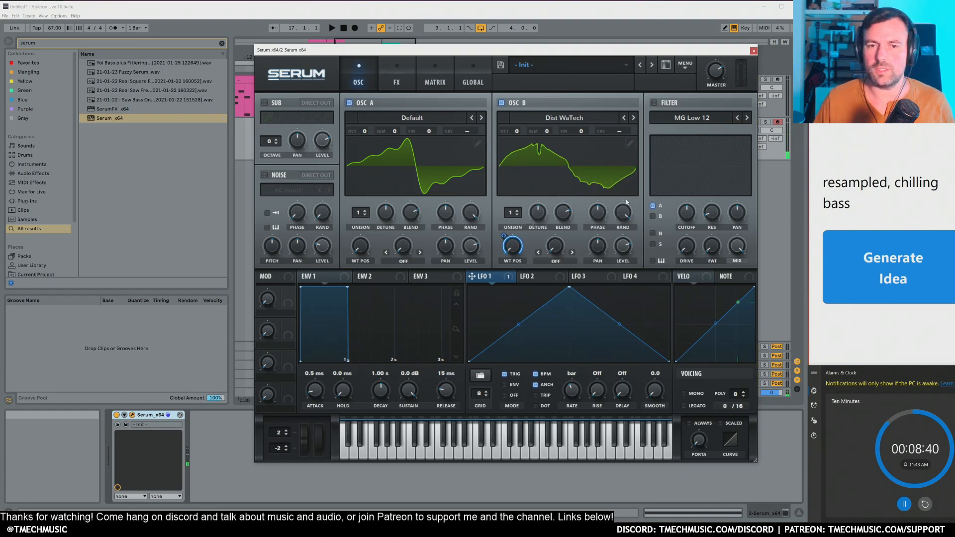
pyautogui.click(753, 51)
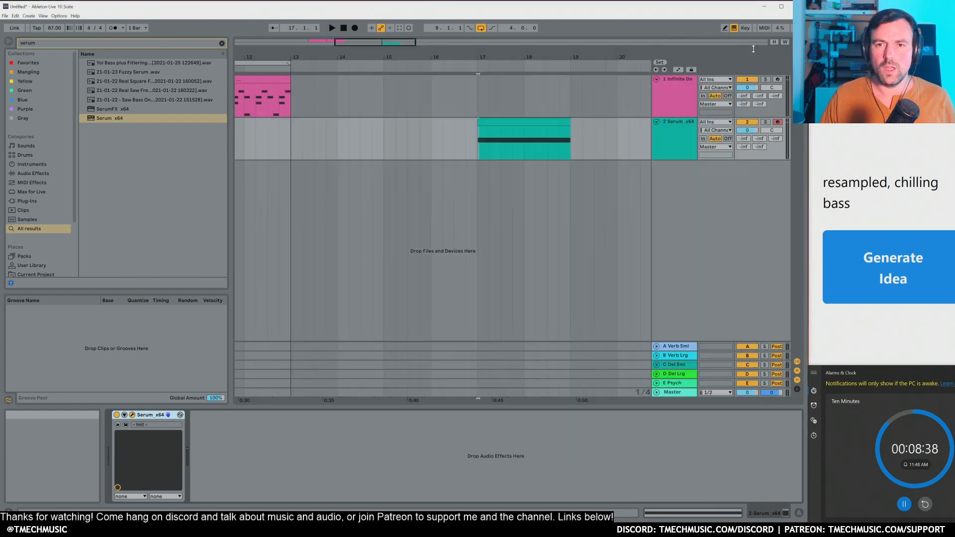
# Step: Add EQ Eight to the Serum track and place Multiband Dynamics between Serum and the EQ
pyautogui.write('eq')
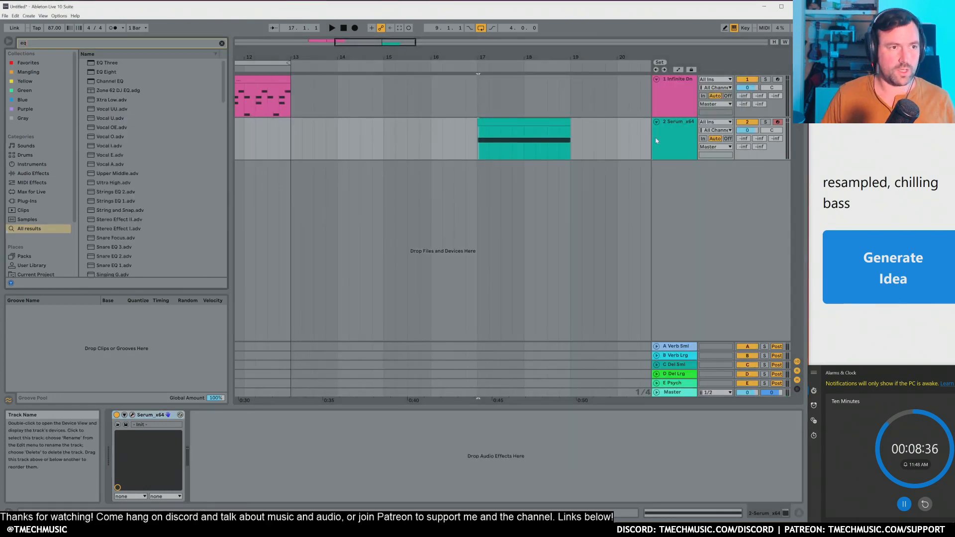
pyautogui.press('Return')
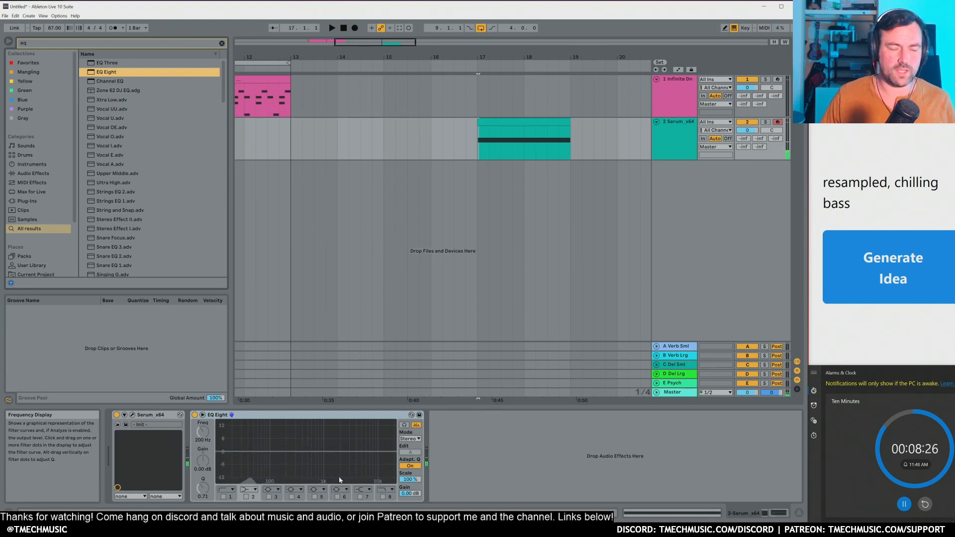
pyautogui.hotkey('ctrl', 'f')
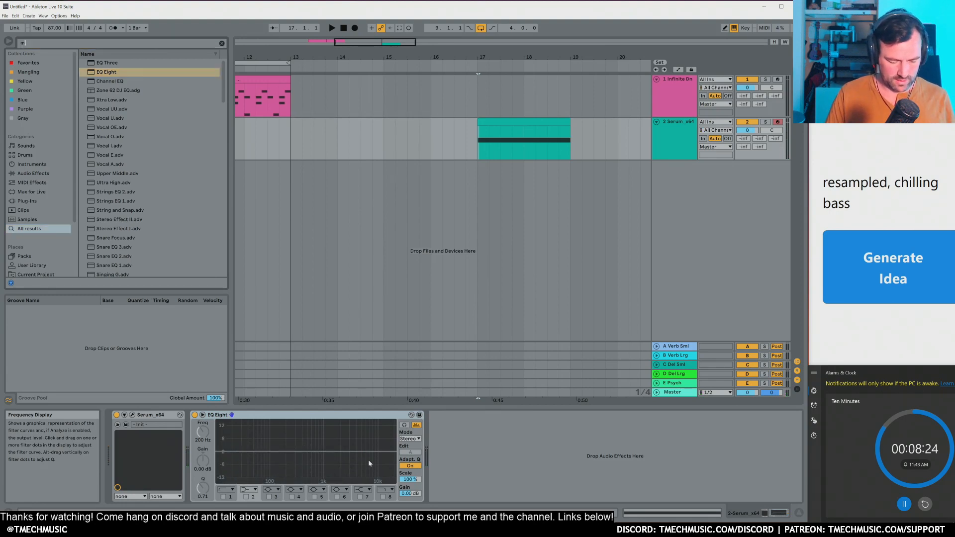
pyautogui.write('multibn')
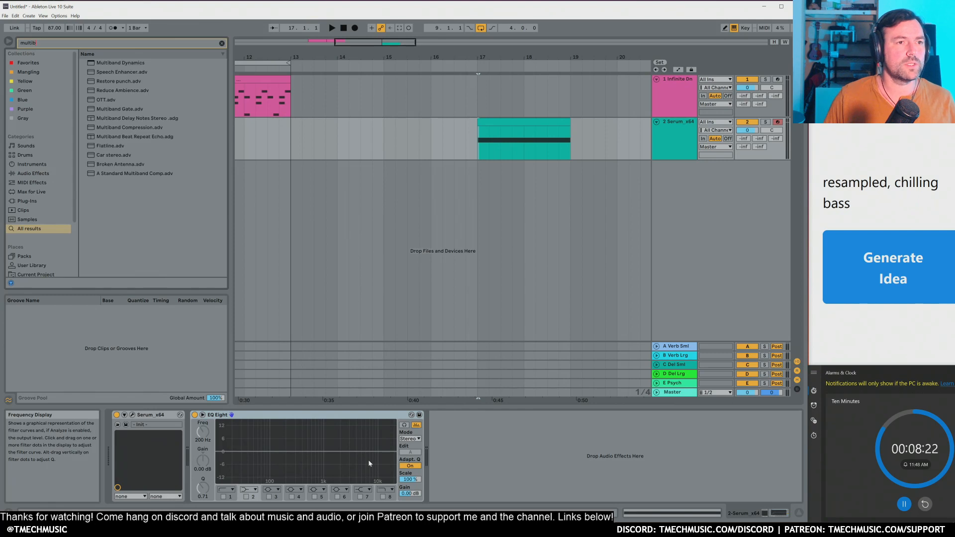
pyautogui.press('Down')
pyautogui.press('Return')
pyautogui.moveTo(348, 418); pyautogui.dragTo(562, 447)
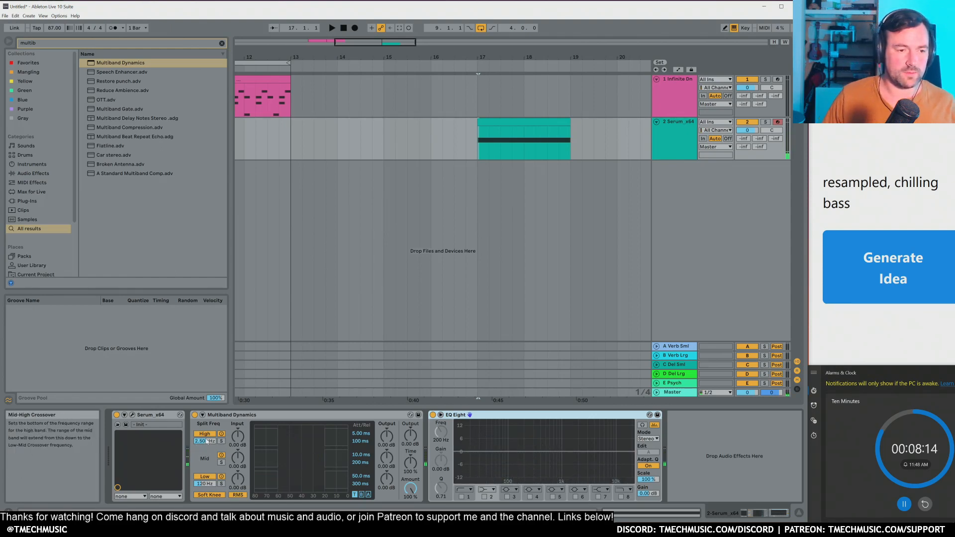
# Step: In Multiband Dynamics, lower the mid band's upper threshold and set the output gains to -0.30 dB for mid and 5.60 dB for high
pyautogui.moveTo(393, 460); pyautogui.dragTo(393, 462)
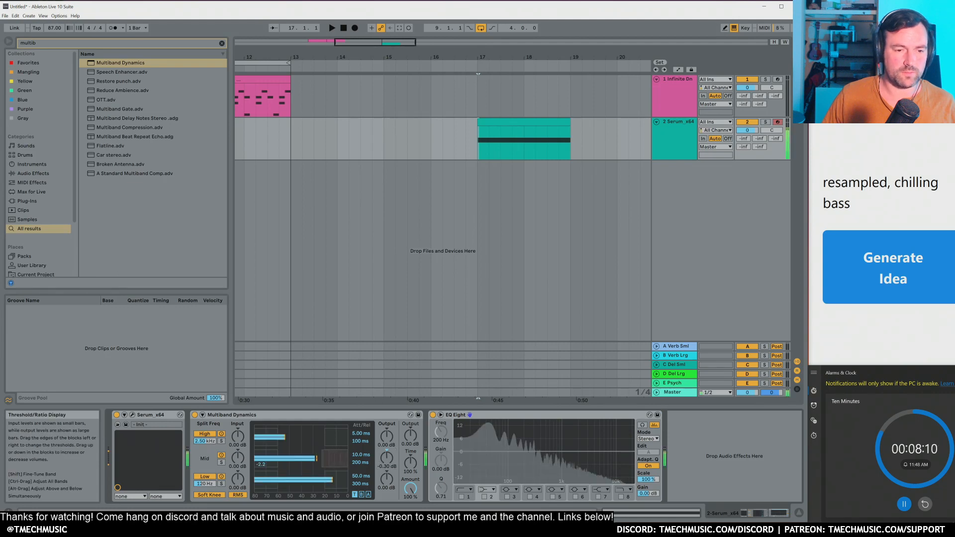
pyautogui.moveTo(324, 459)
pyautogui.mouseDown()
pyautogui.moveTo(308, 459)
pyautogui.moveTo(321, 460)
pyautogui.mouseUp()
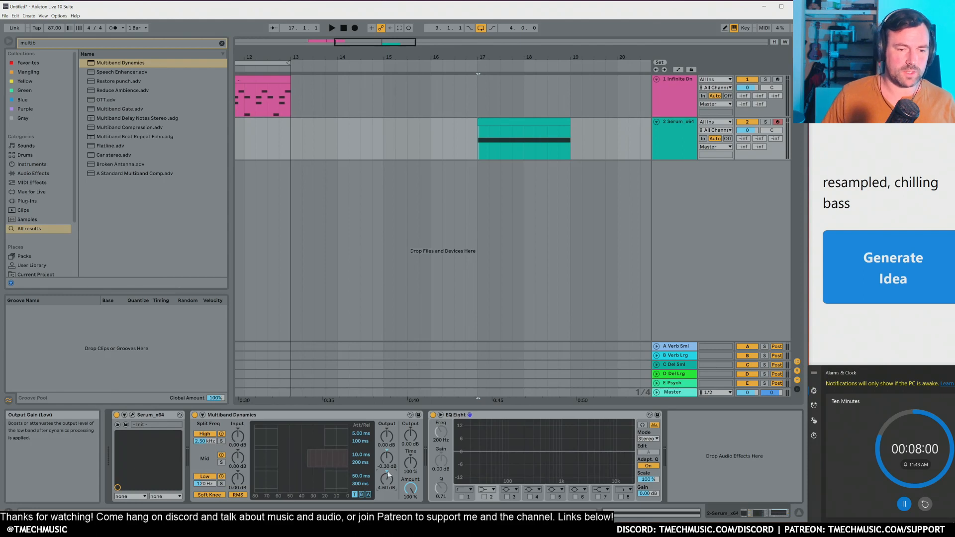
pyautogui.moveTo(388, 441); pyautogui.dragTo(388, 440)
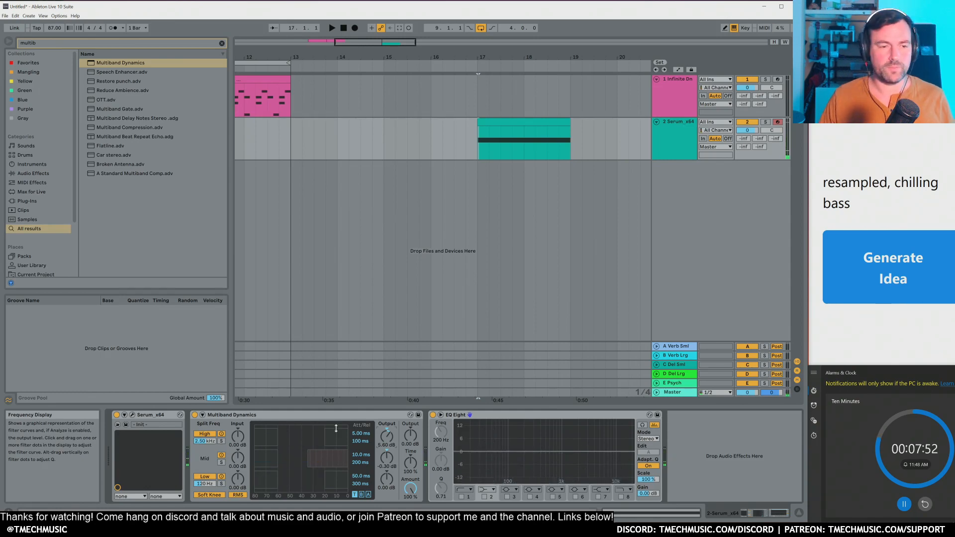
# Step: Add a Utility device at the end of the Serum track's chain and enable Bass Mono
pyautogui.hotkey('ctrl', 'f')
pyautogui.write('util')
pyautogui.press('Down')
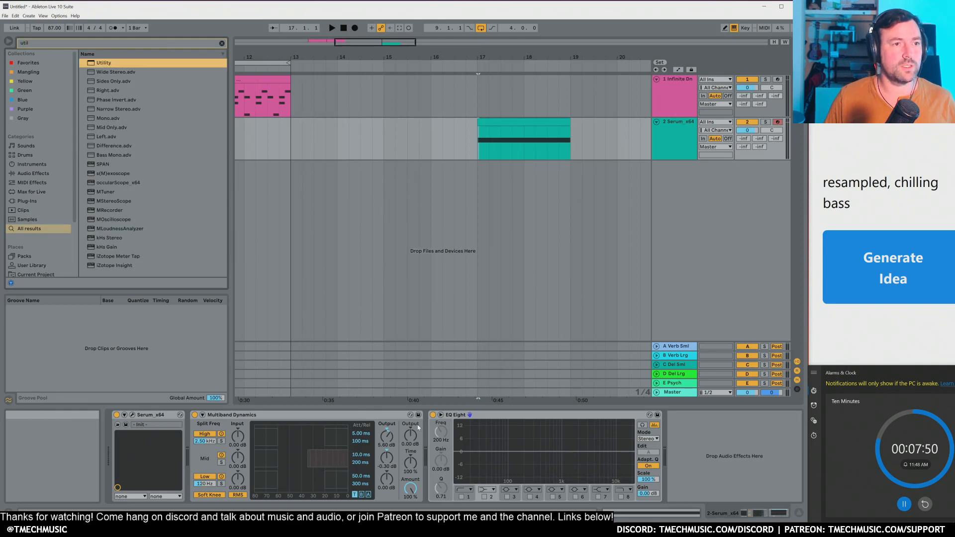
pyautogui.press('Return')
pyautogui.click(684, 488)
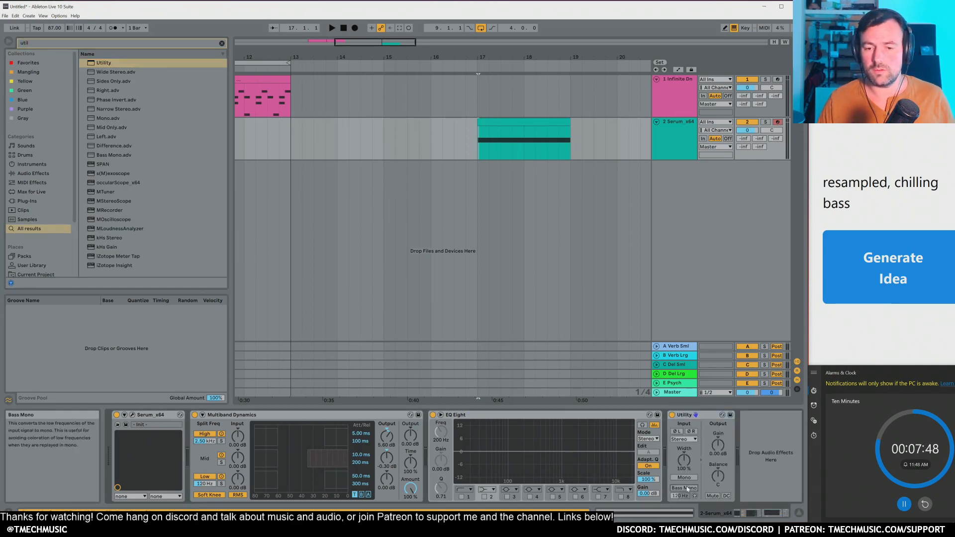
# Step: In Serum, set oscillator B's unison to 3 voices, audition the sound, and close the plugin window
pyautogui.click(132, 415)
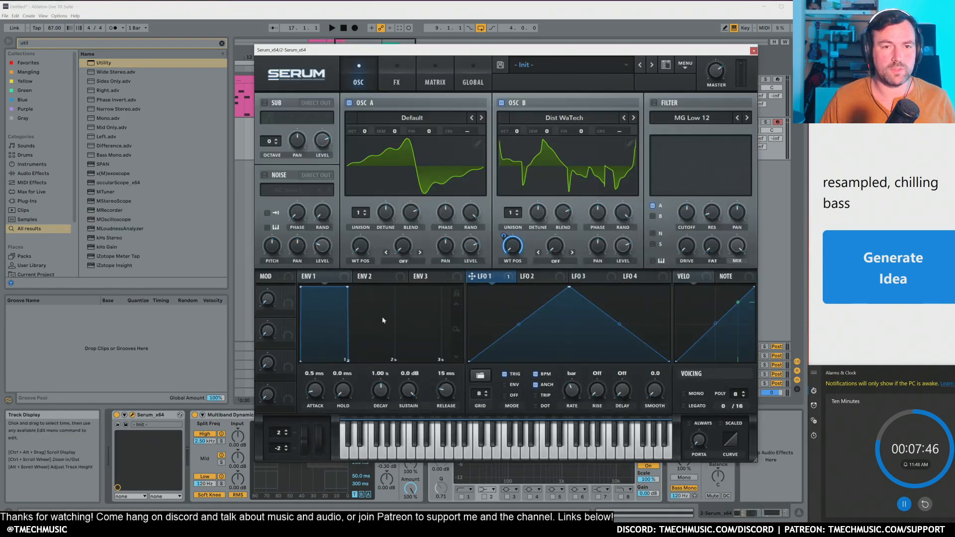
pyautogui.moveTo(516, 217); pyautogui.dragTo(518, 205)
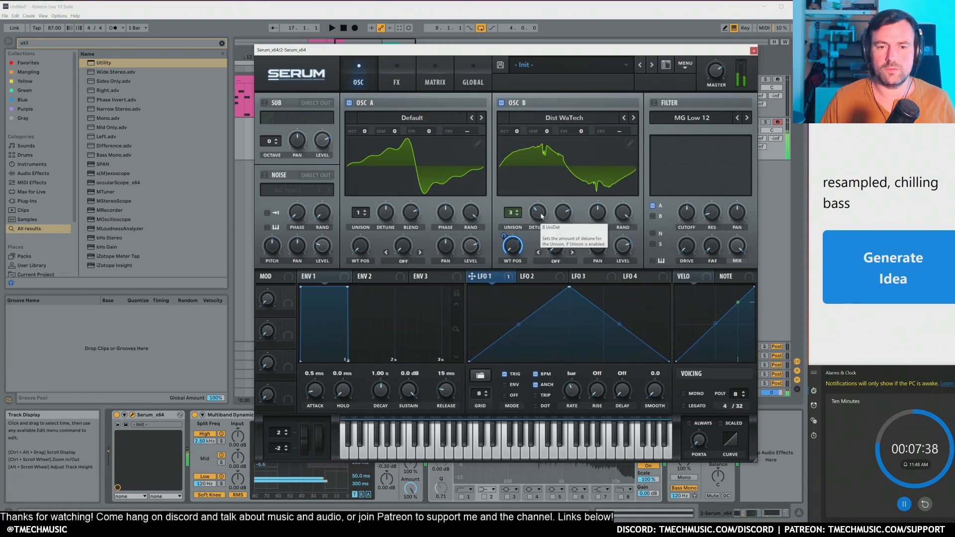
pyautogui.click(753, 50)
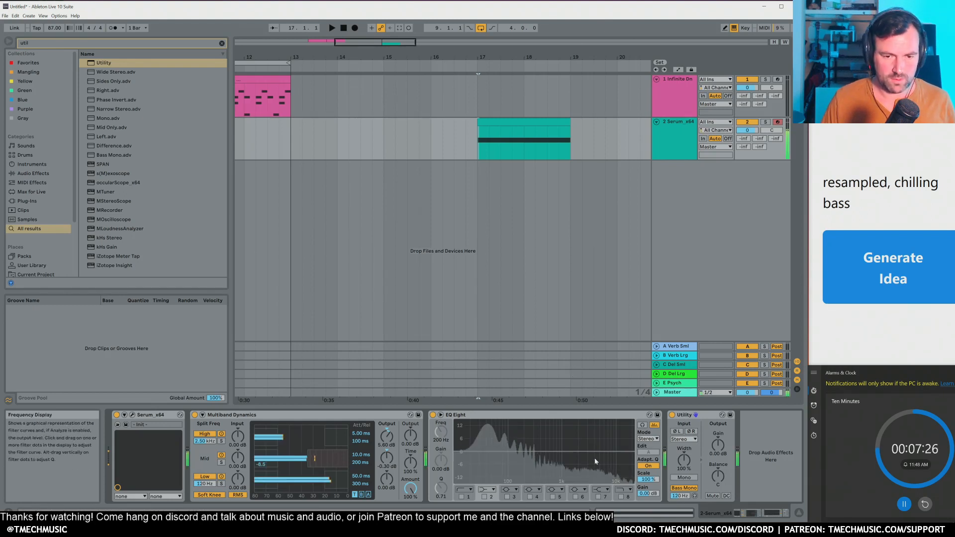
# Step: In EQ Eight, use band 5 to cut about 4.6 dB near 186 Hz and band 7 to boost about 4.1 dB near 1.98 kHz
pyautogui.click(553, 497)
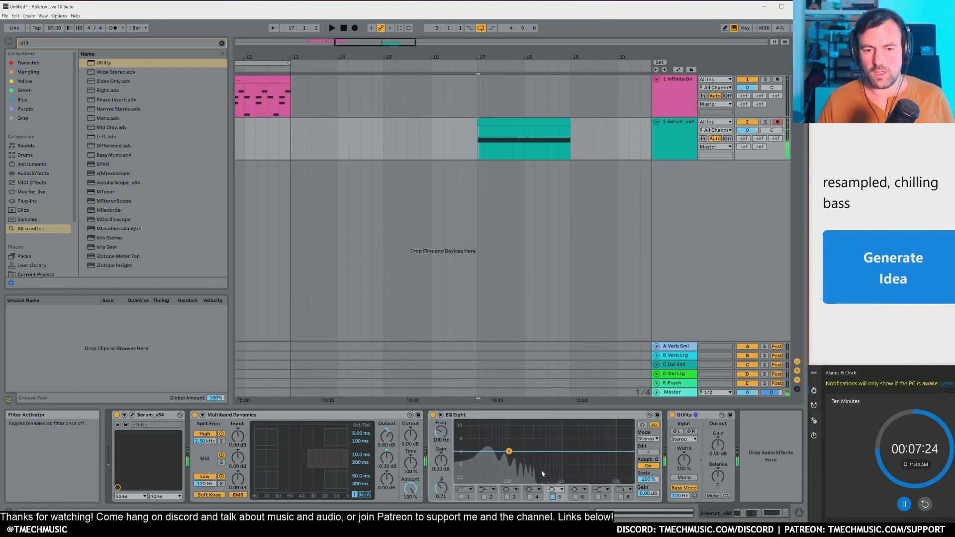
pyautogui.moveTo(507, 451); pyautogui.dragTo(523, 460)
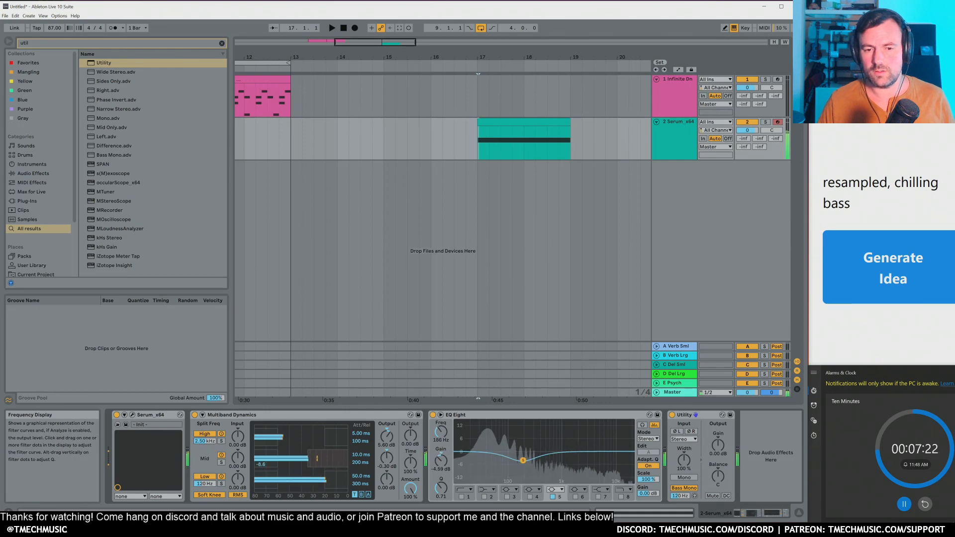
pyautogui.click(598, 497)
pyautogui.moveTo(597, 451); pyautogui.dragTo(576, 444)
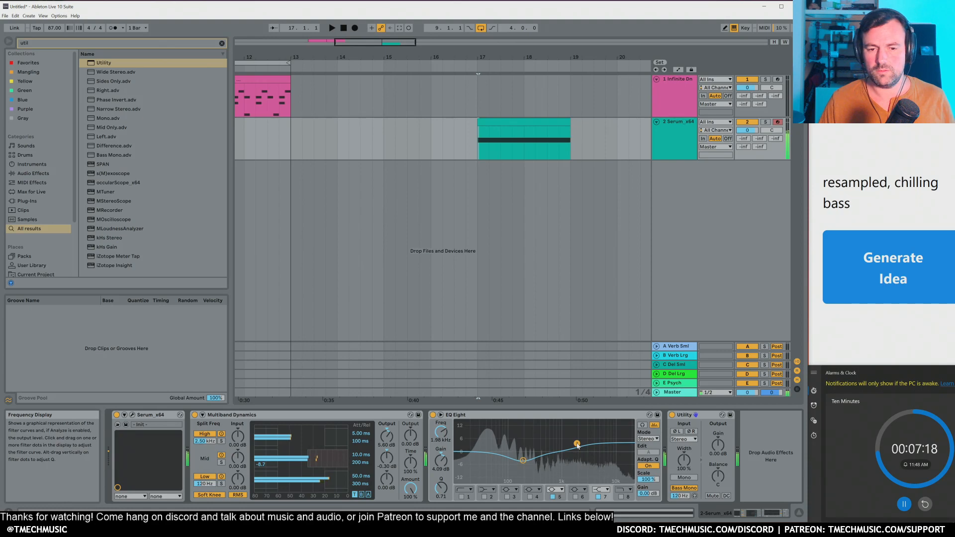
# Step: Find the Frontier plugin and add it after Utility at the end of the Serum track's device chain
pyautogui.hotkey('ctrl', 'f')
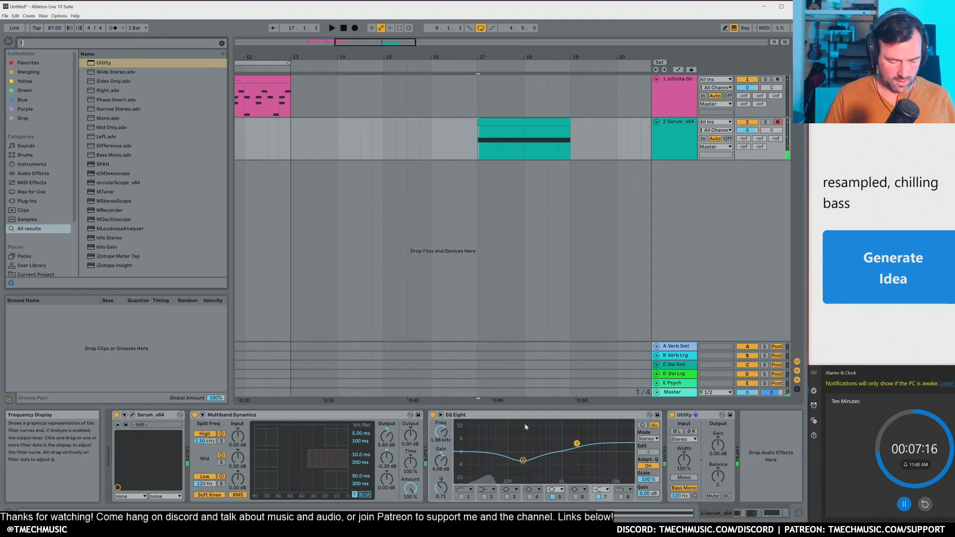
pyautogui.write('front')
pyautogui.press('Down')
pyautogui.press('Down')
pyautogui.press('Down')
pyautogui.press('Down')
pyautogui.press('Down')
pyautogui.press('Down')
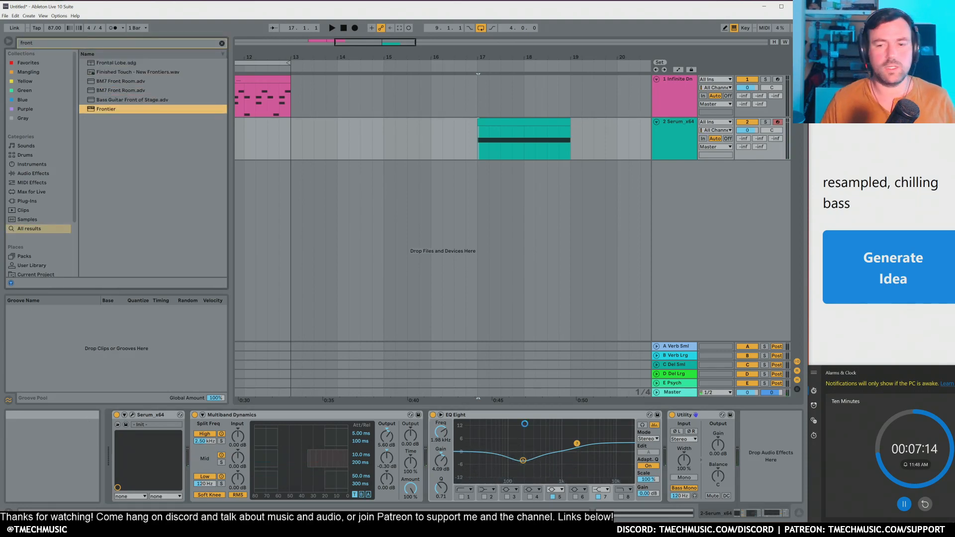
pyautogui.press('Return')
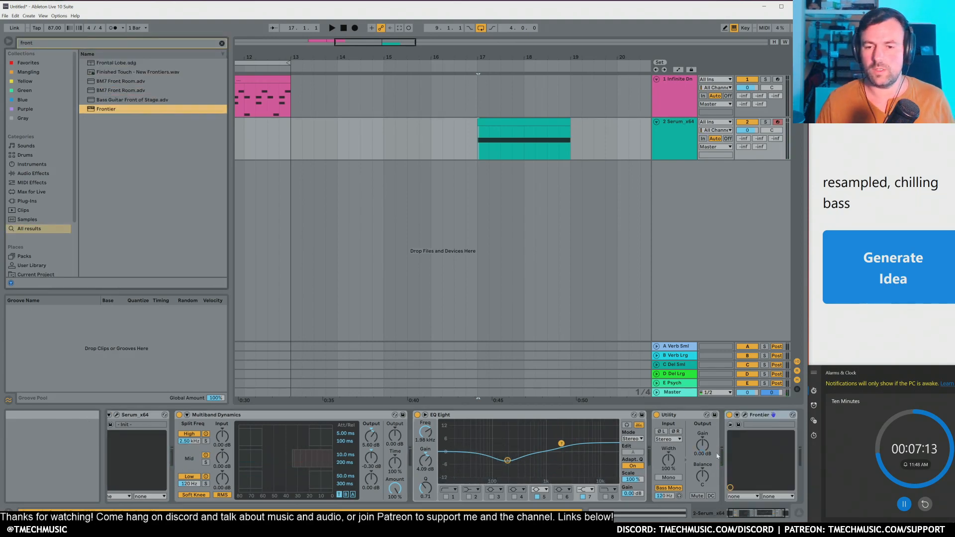
pyautogui.click(763, 414)
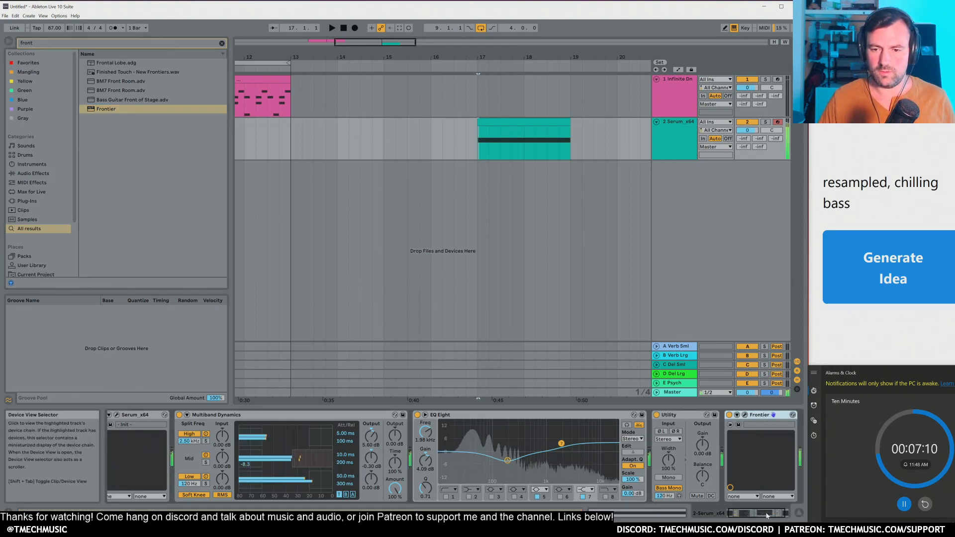
pyautogui.moveTo(765, 515); pyautogui.dragTo(772, 514)
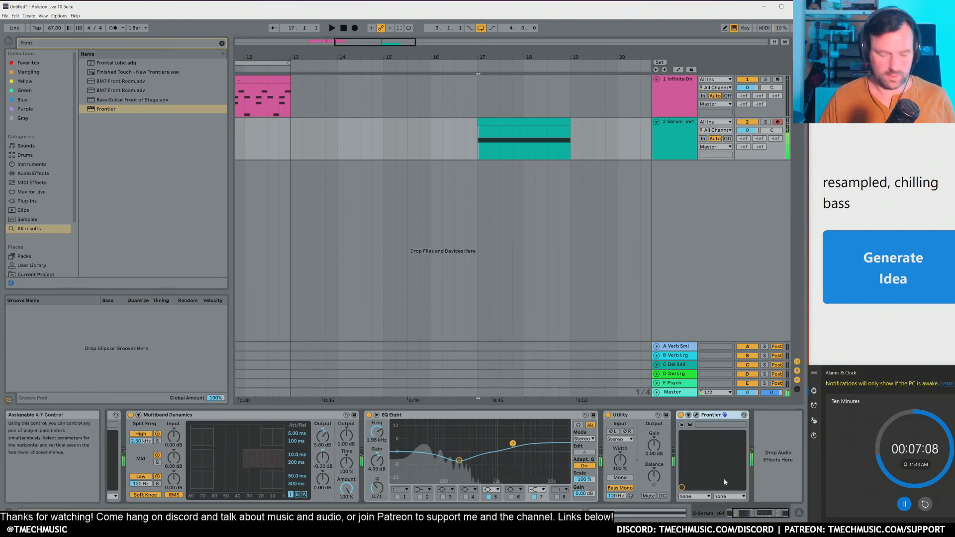
# Step: Add a Limiter after Frontier at the end of the Serum track's device chain
pyautogui.hotkey('ctrl', 'f')
pyautogui.write('limi')
pyautogui.press('Return')
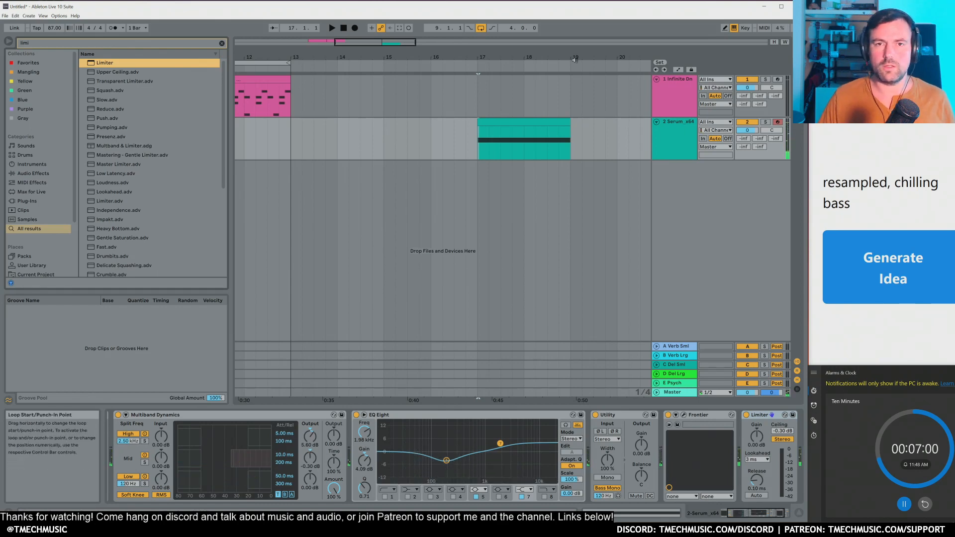
# Step: Play back the Serum clip at bar 17 to hear it through the full effects chain
pyautogui.moveTo(576, 57); pyautogui.dragTo(506, 54)
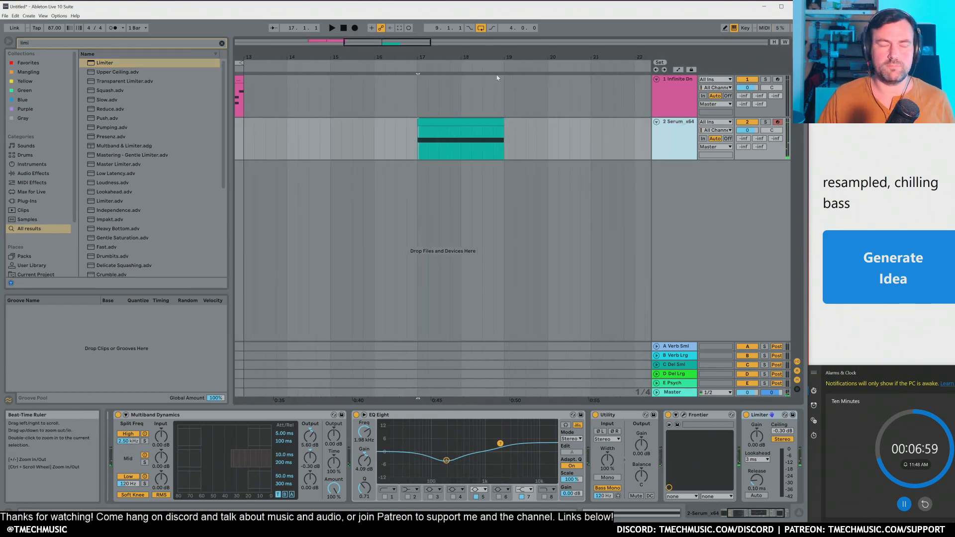
pyautogui.click(465, 131)
pyautogui.press('space')
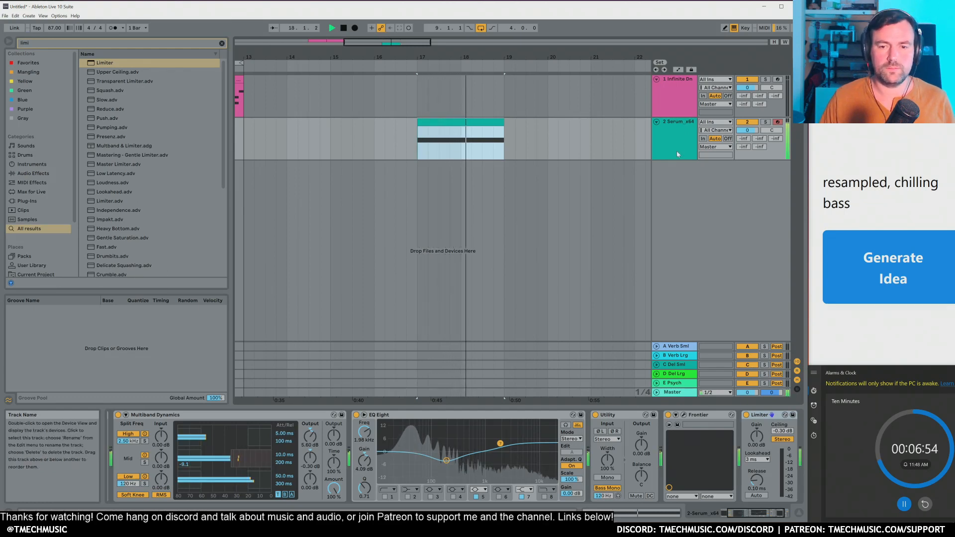
pyautogui.press('space')
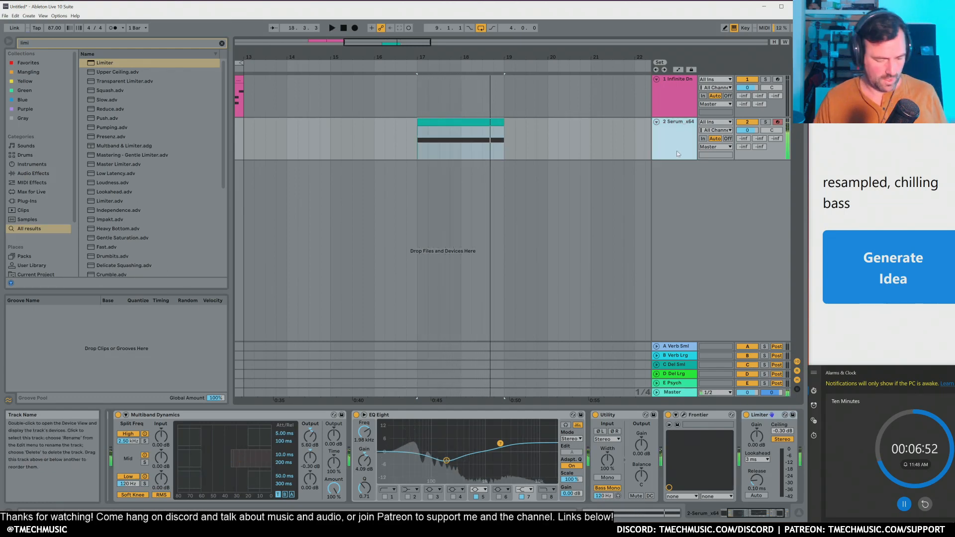
# Step: Insert an audio track below Serum, set its input to 2-Serum x64, and arm it for recording
pyautogui.hotkey('ctrl', 't')
pyautogui.click(715, 164)
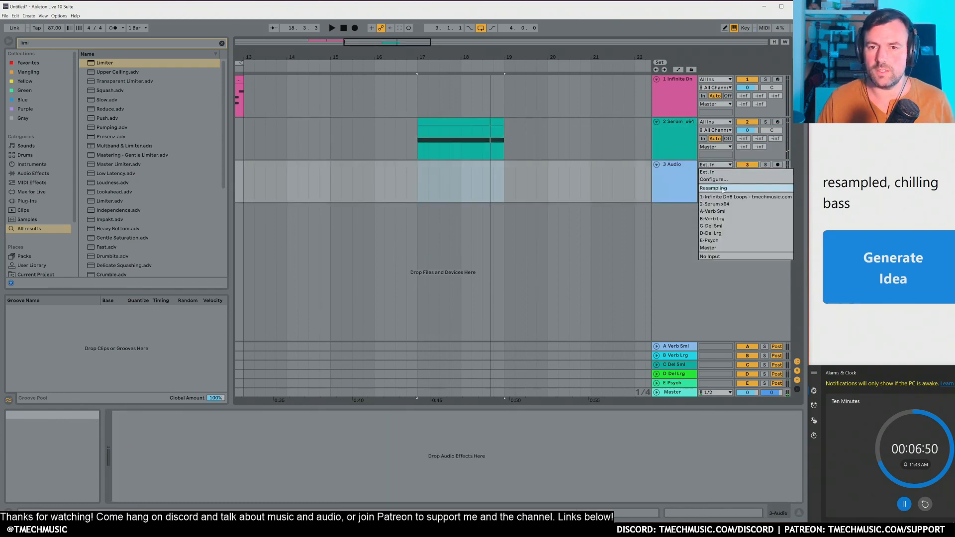
pyautogui.click(716, 187)
pyautogui.click(715, 165)
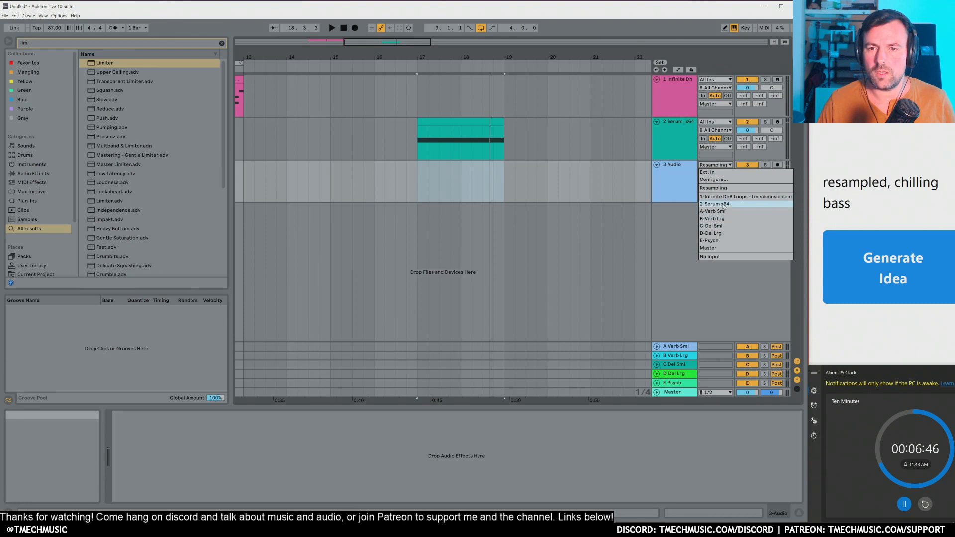
pyautogui.click(714, 204)
pyautogui.click(777, 165)
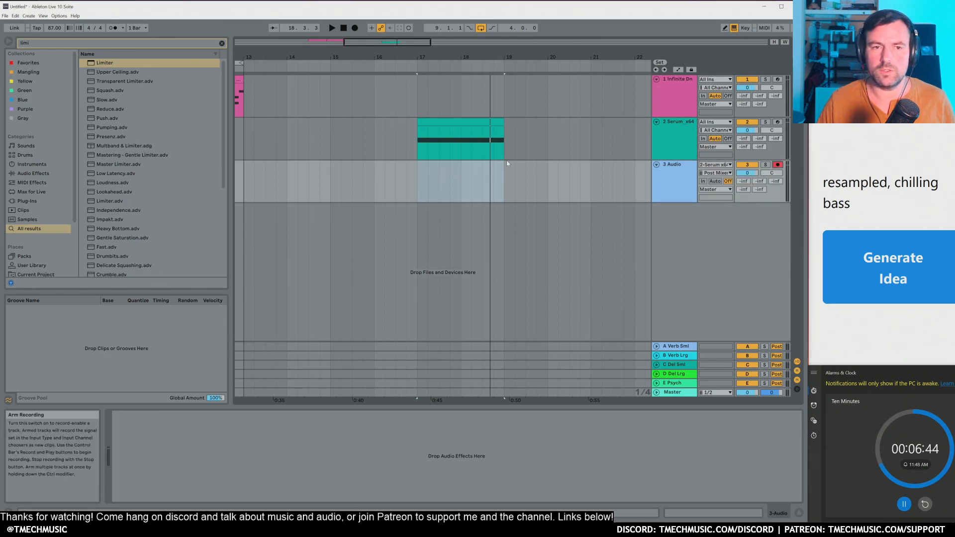
# Step: Record the Serum clip's output onto the armed audio track from bar 17 to just past bar 19
pyautogui.click(417, 172)
pyautogui.click(354, 29)
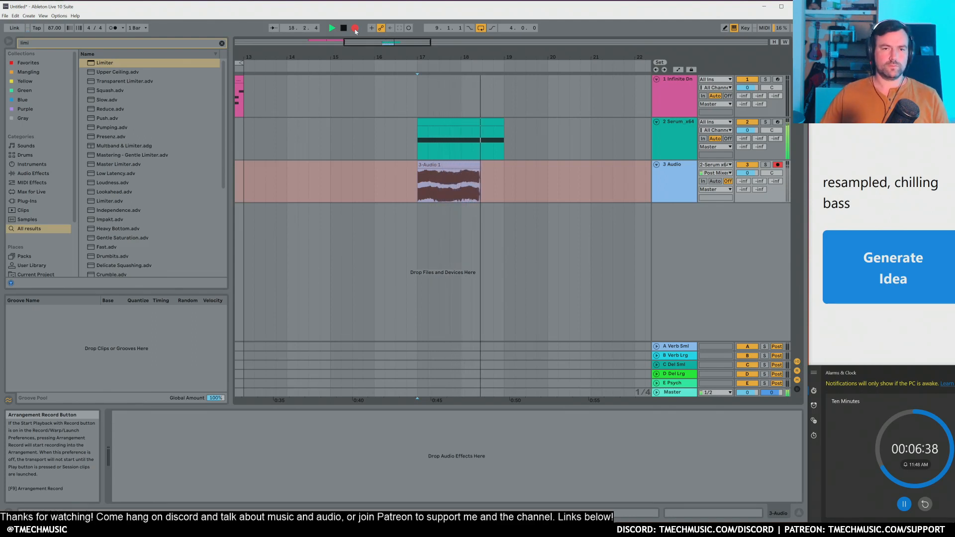
pyautogui.press('space')
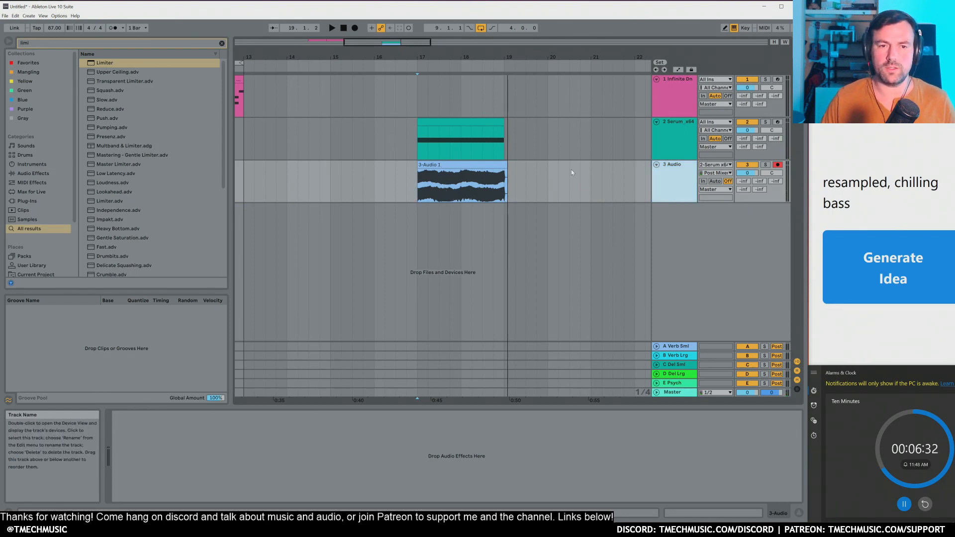
# Step: Enable the DC filter in the Serum track's Utility and re-record its output onto the audio track from bar 17
pyautogui.click(678, 145)
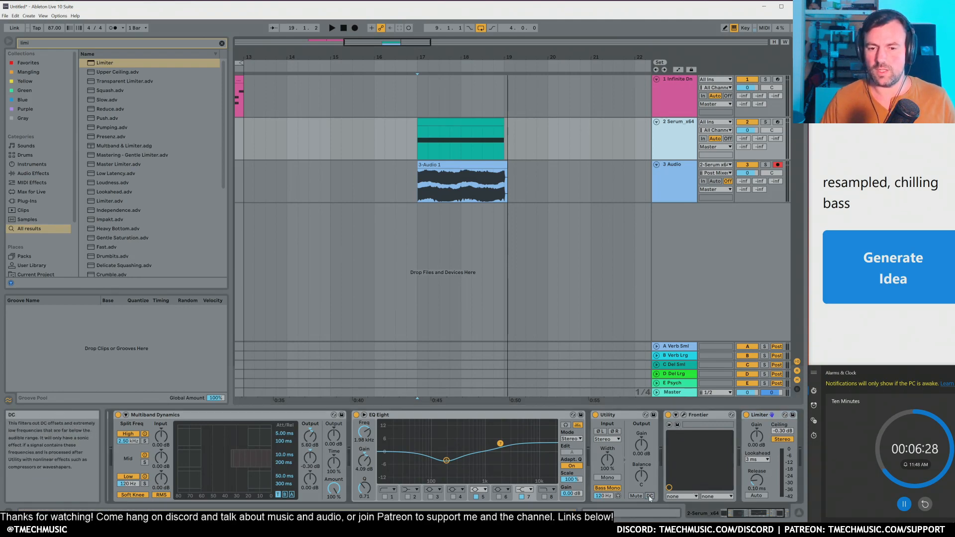
pyautogui.click(420, 185)
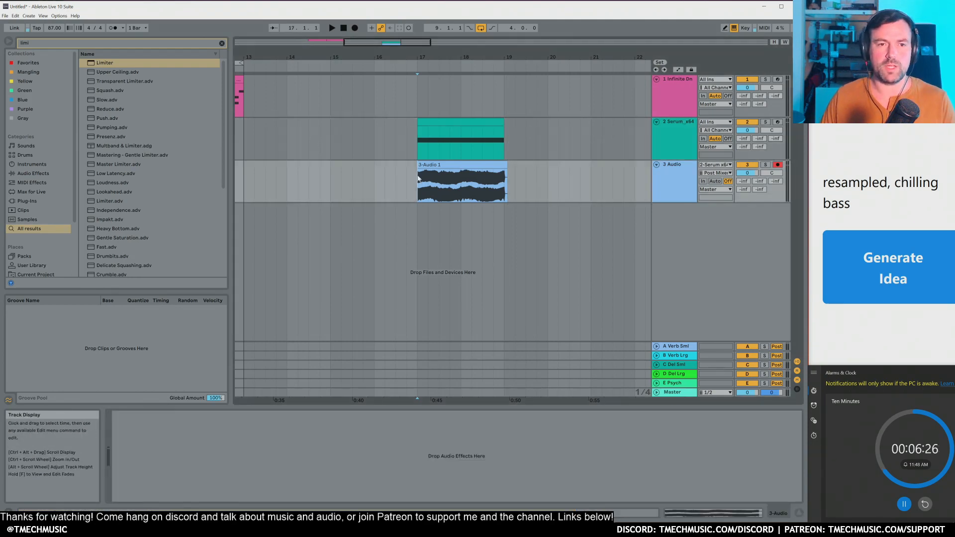
pyautogui.click(356, 29)
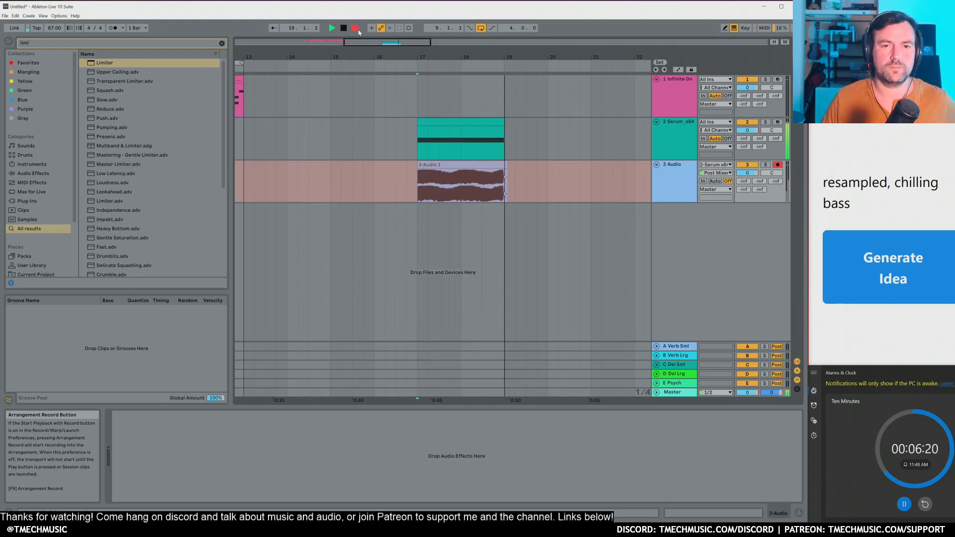
pyautogui.press('space')
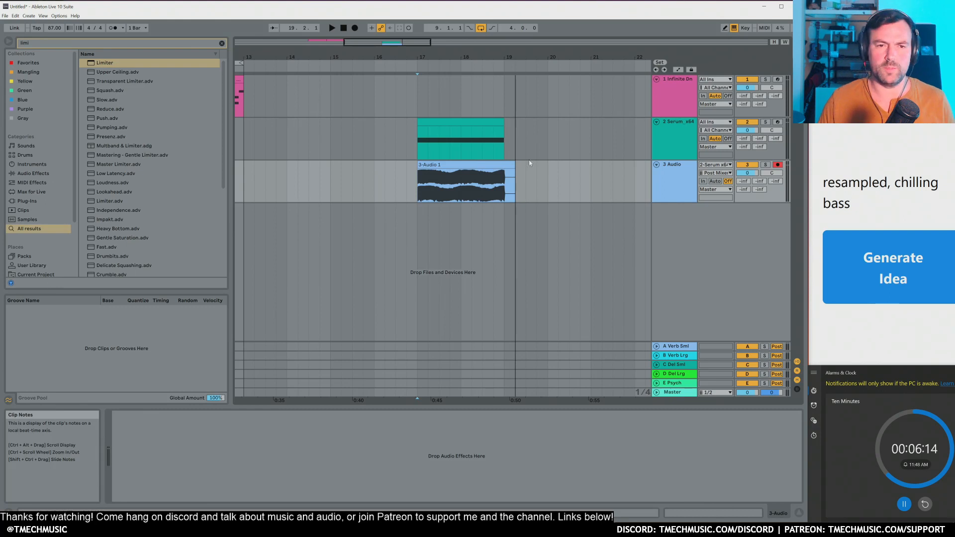
# Step: Open the recorded audio clip's sample settings and try its clip gain, returning it to 0.00 dB
pyautogui.click(455, 163)
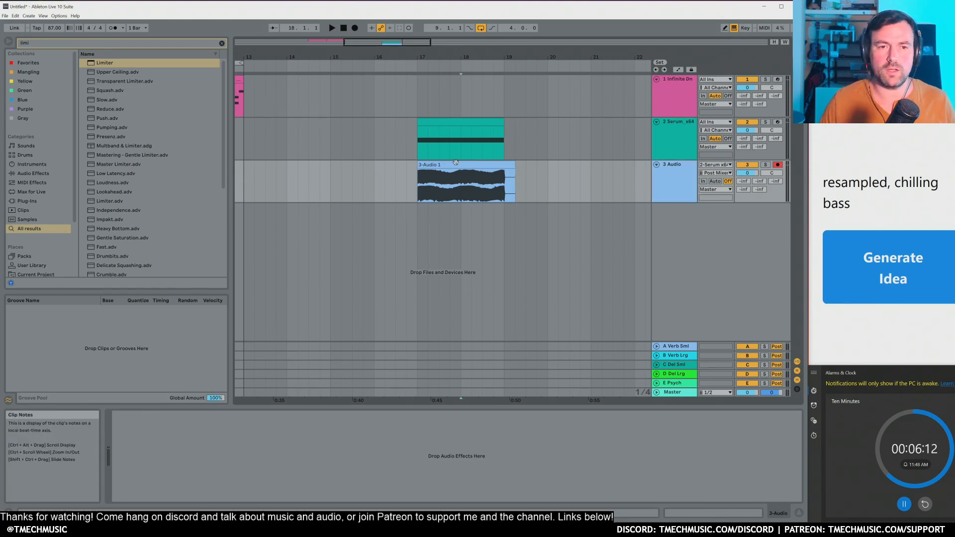
pyautogui.doubleClick(455, 162)
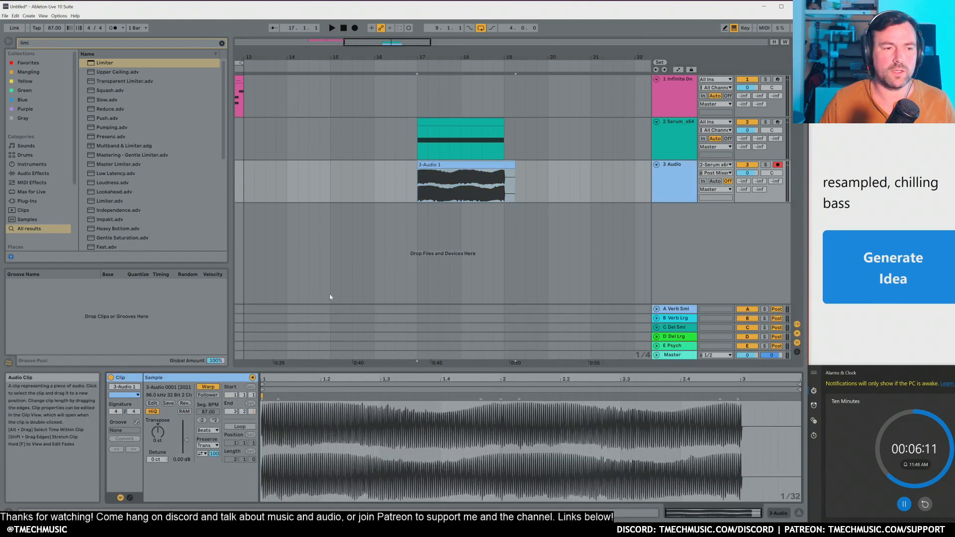
pyautogui.moveTo(186, 442); pyautogui.dragTo(185, 441)
pyautogui.doubleClick(186, 441)
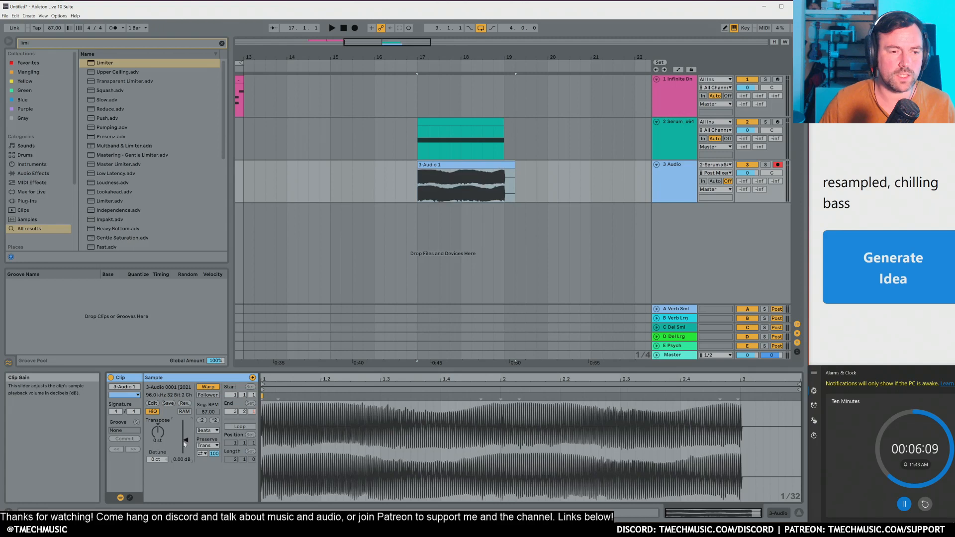
# Step: Create a MIDI track with Simpler and load the recorded bass clip into it as the sample
pyautogui.click(562, 226)
pyautogui.hotkey('ctrl', 'shift', 't')
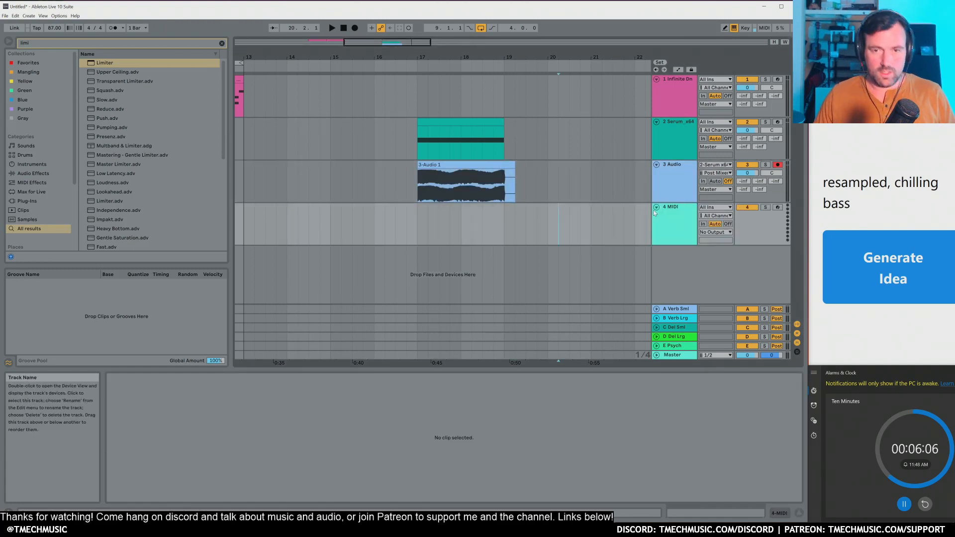
pyautogui.click(675, 227)
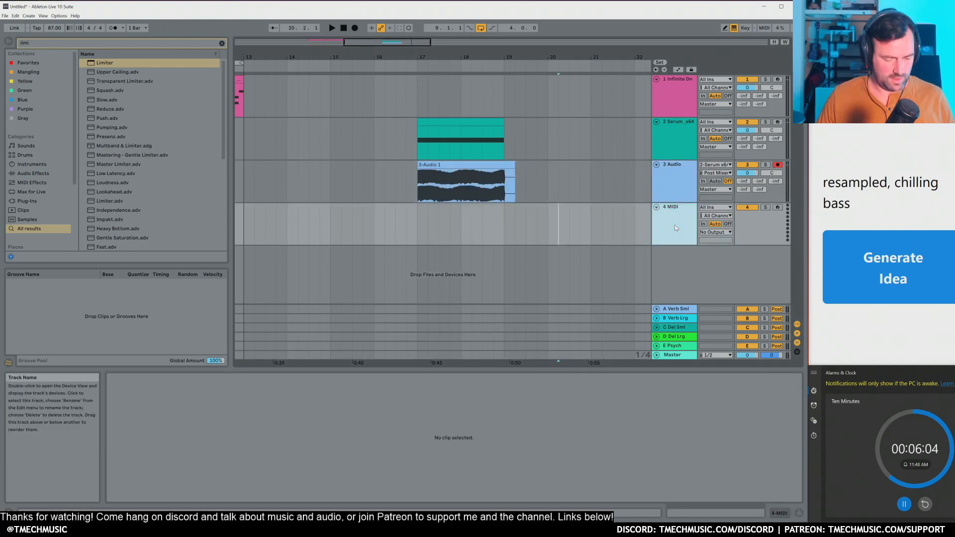
pyautogui.hotkey('ctrl', 'f')
pyautogui.write('simpler')
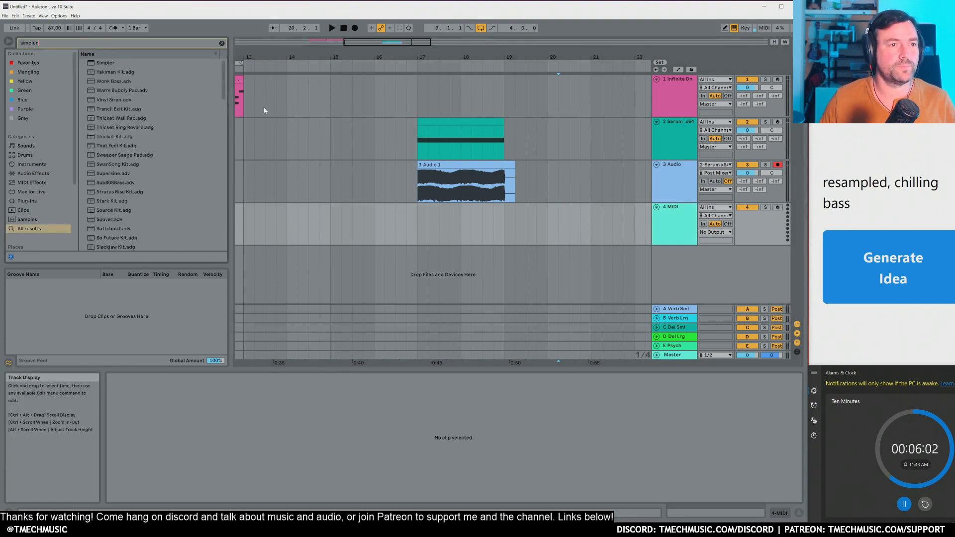
pyautogui.moveTo(106, 63); pyautogui.dragTo(313, 176)
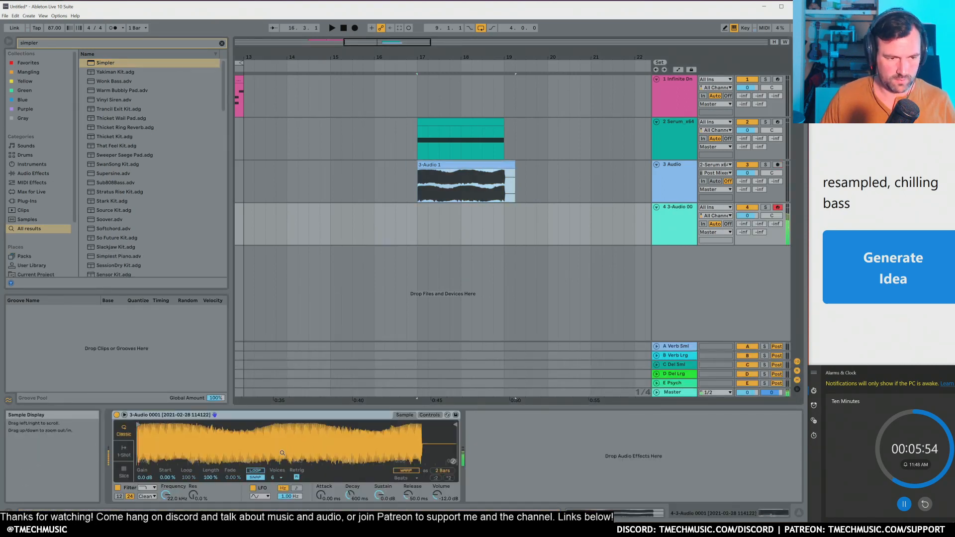
# Step: In Simpler's control settings, set transpose to -5 st and volume to -6.0 dB
pyautogui.click(428, 414)
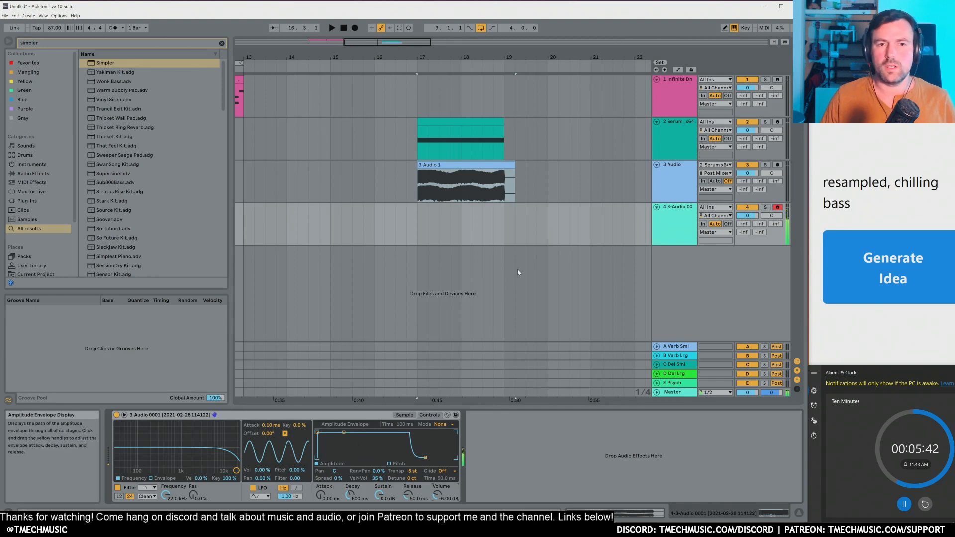
pyautogui.moveTo(573, 57); pyautogui.dragTo(516, 211)
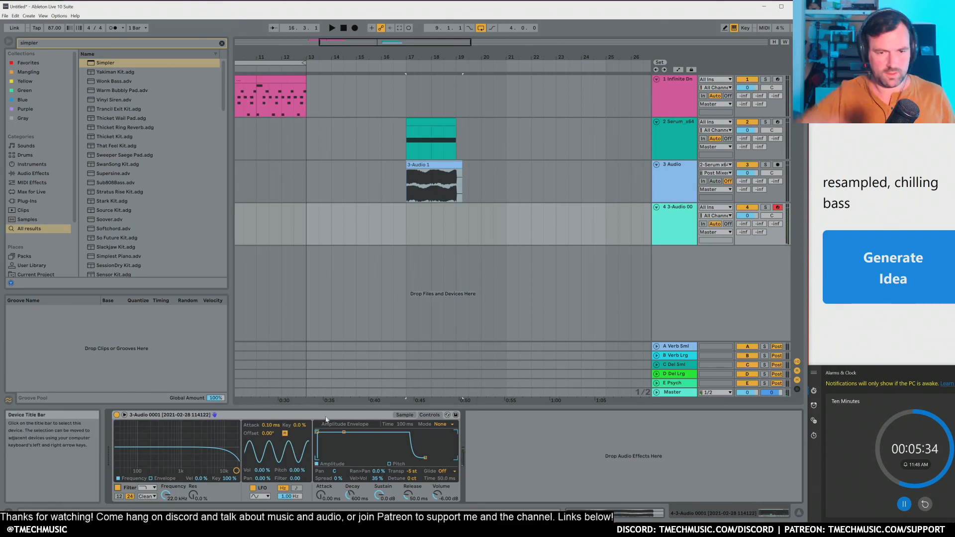
# Step: Lower Simpler's filter frequency to 56.2 Hz, raise resonance to 81%, and set the filter envelope amount to 72
pyautogui.moveTo(237, 471); pyautogui.dragTo(129, 462)
pyautogui.moveTo(192, 491); pyautogui.dragTo(191, 475)
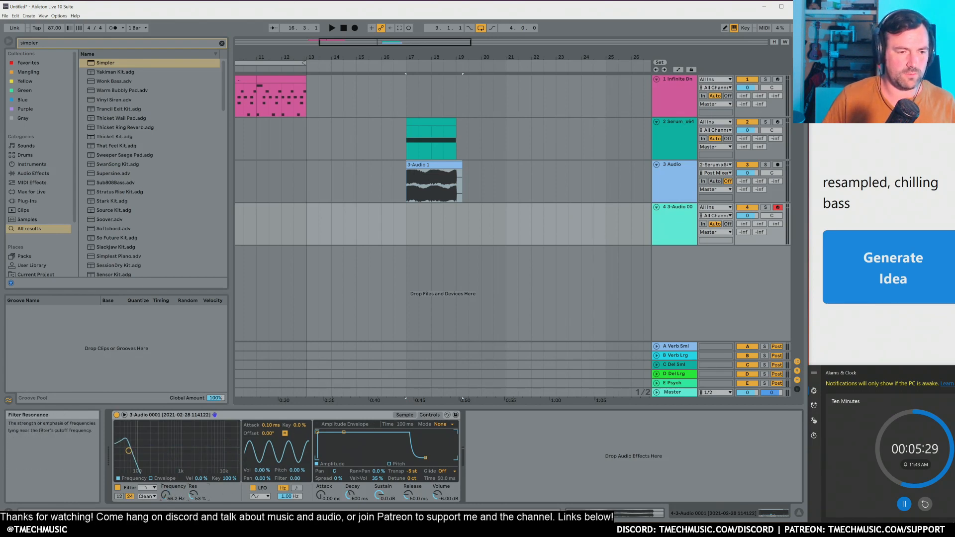
pyautogui.click(151, 478)
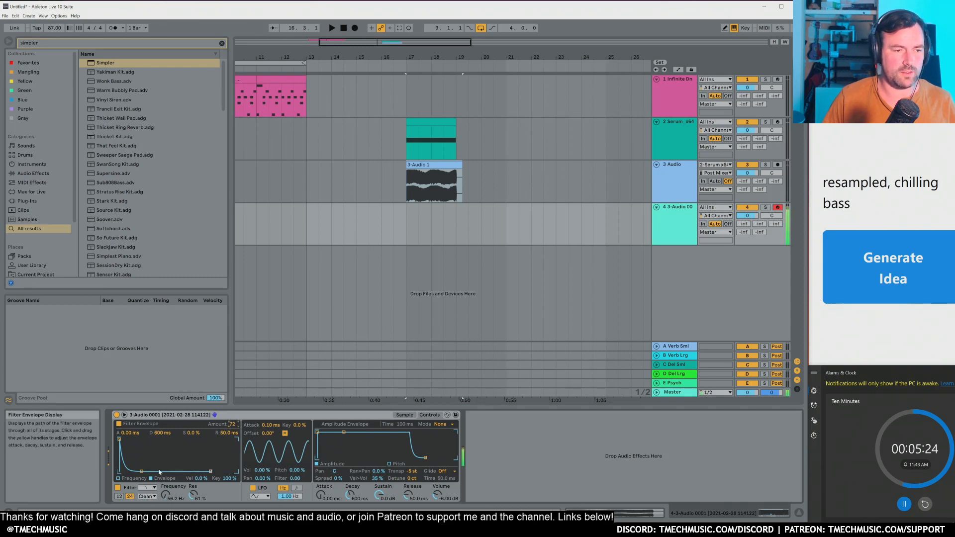
# Step: Set Simpler's filter envelope decay to 162 ms, and its pitch envelope to +12 st amount with 206 ms decay
pyautogui.moveTo(142, 471); pyautogui.dragTo(136, 471)
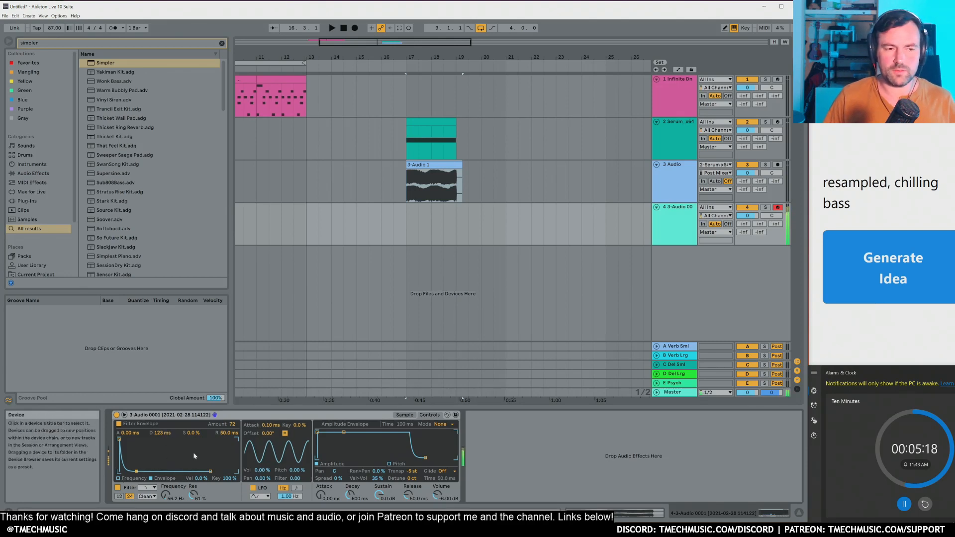
pyautogui.moveTo(139, 471); pyautogui.dragTo(141, 472)
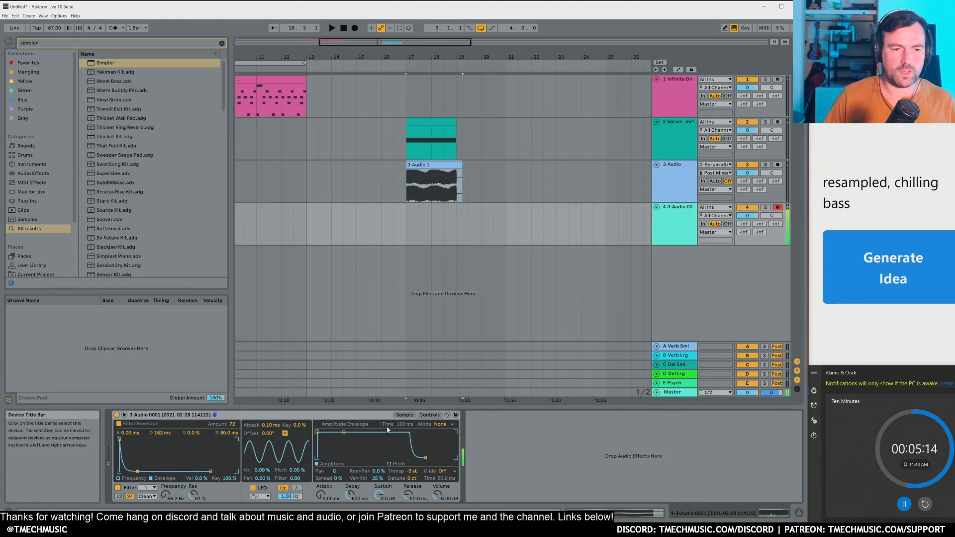
pyautogui.click(391, 464)
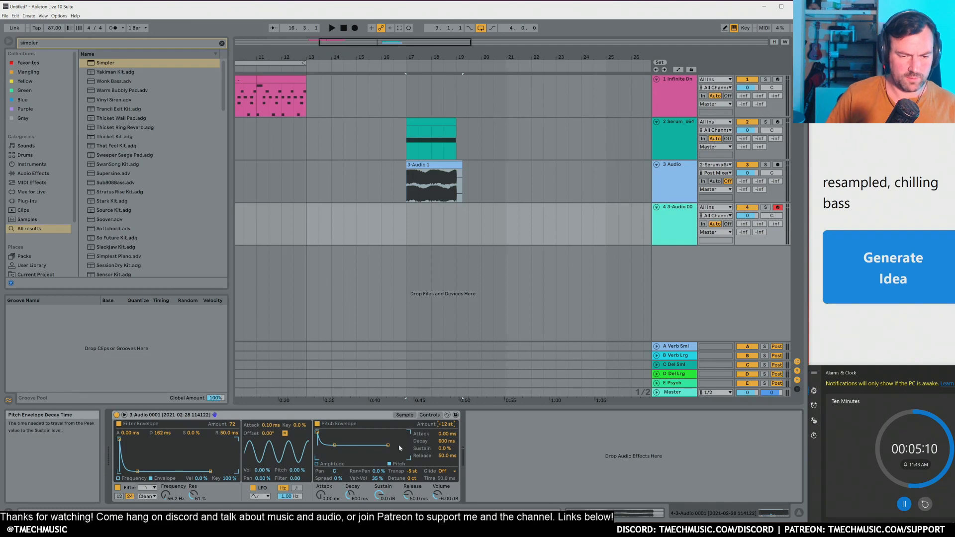
pyautogui.moveTo(446, 441); pyautogui.dragTo(446, 459)
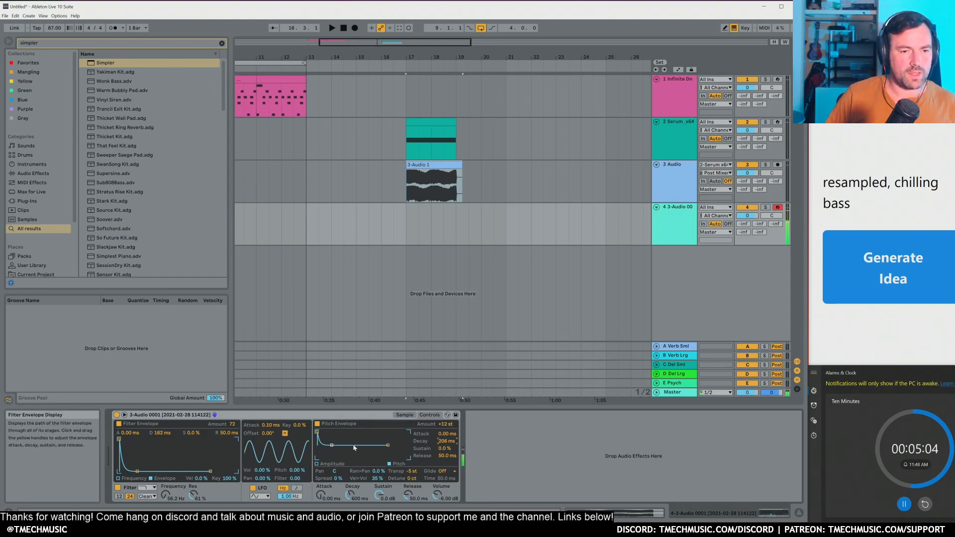
# Step: Shape Simpler's amplitude envelope with 6.38 ms decay, 0.0 dB sustain and 3.36 s release
pyautogui.click(404, 415)
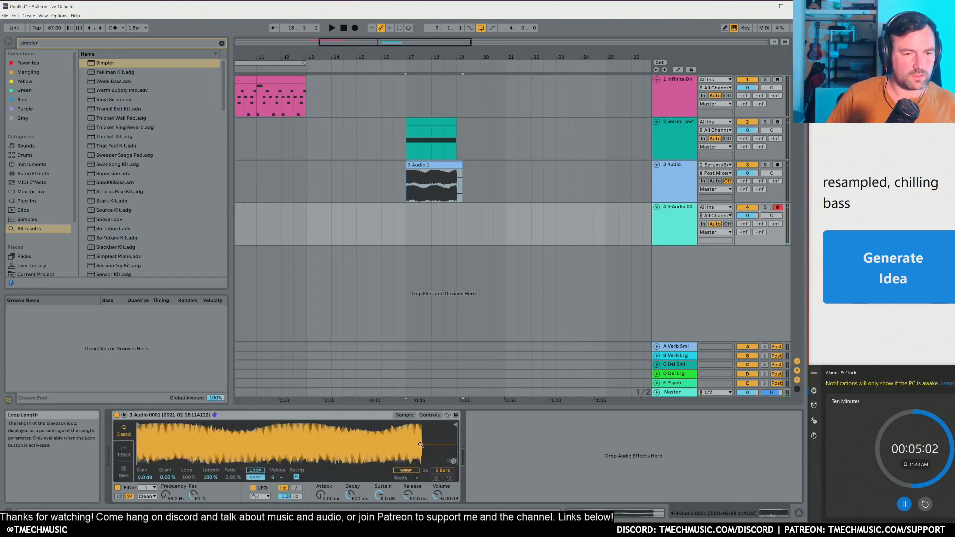
pyautogui.click(429, 415)
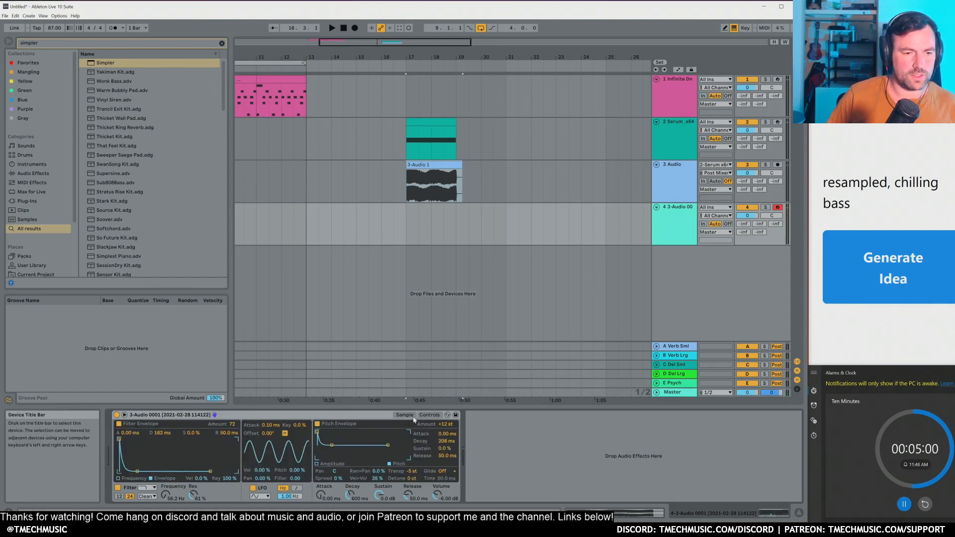
pyautogui.click(331, 464)
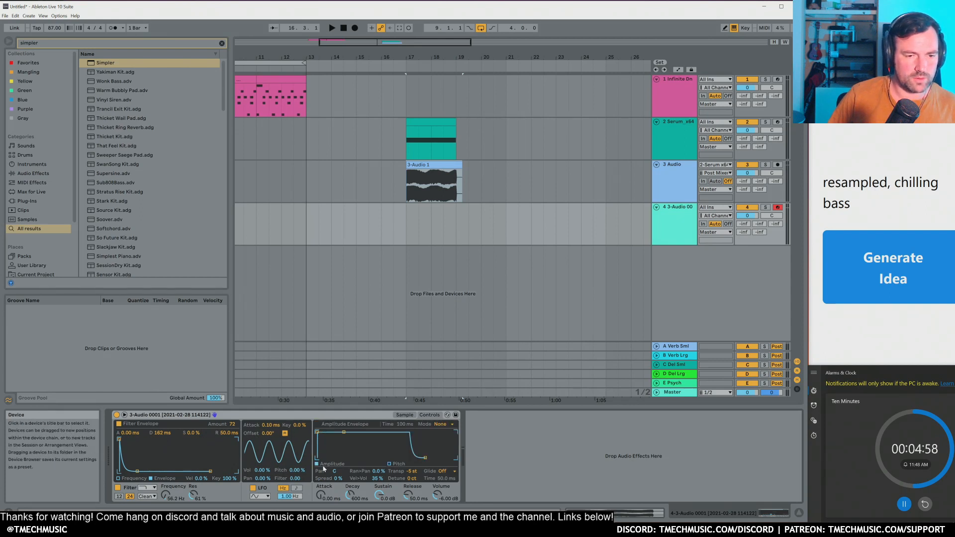
pyautogui.moveTo(343, 433); pyautogui.dragTo(342, 457)
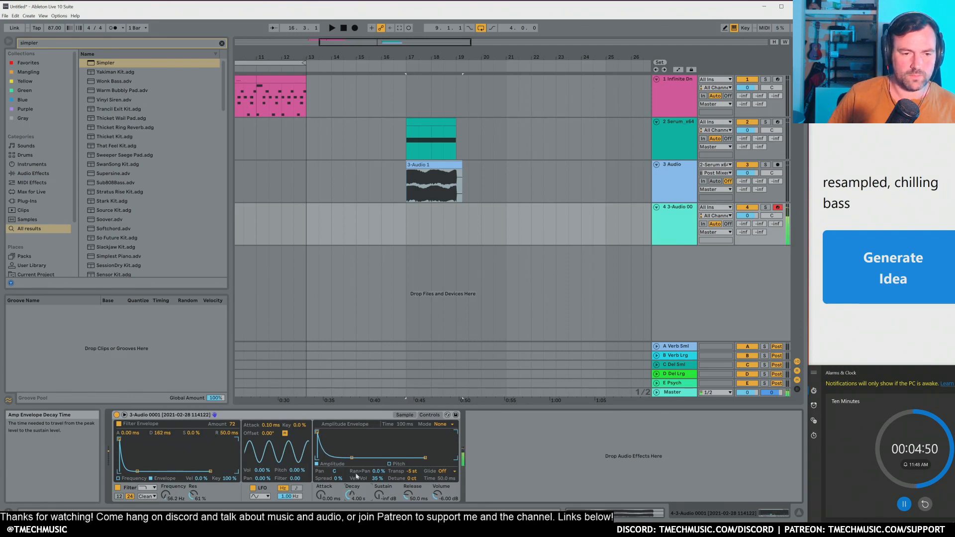
pyautogui.moveTo(350, 498); pyautogui.dragTo(351, 490)
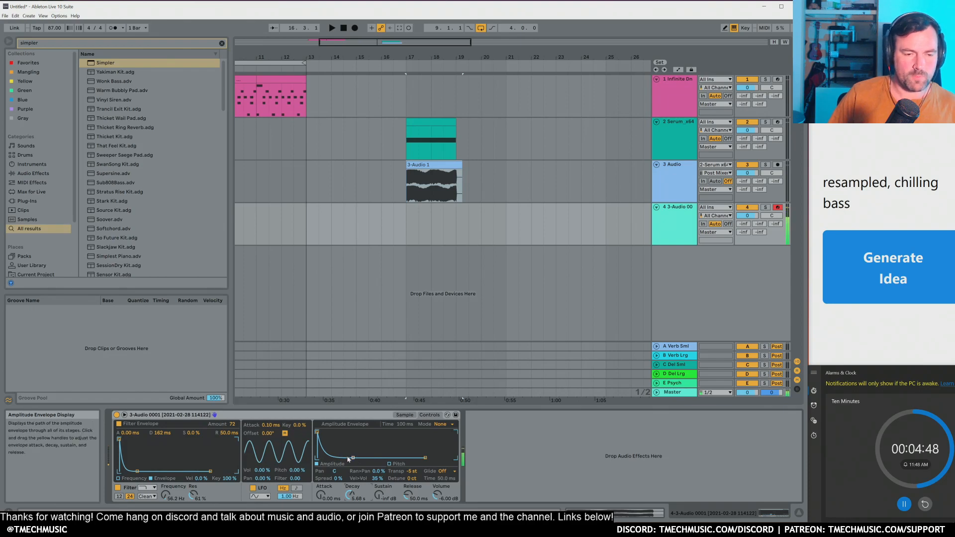
pyautogui.moveTo(353, 457); pyautogui.dragTo(325, 432)
pyautogui.moveTo(408, 495); pyautogui.dragTo(409, 491)
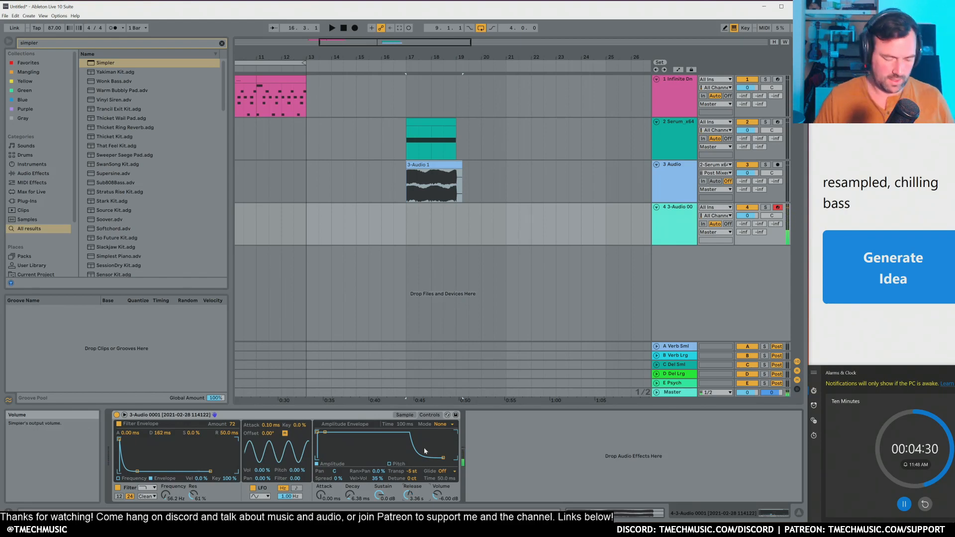
# Step: Rename the Simpler bass track to 808y and duplicate it
pyautogui.click(506, 227)
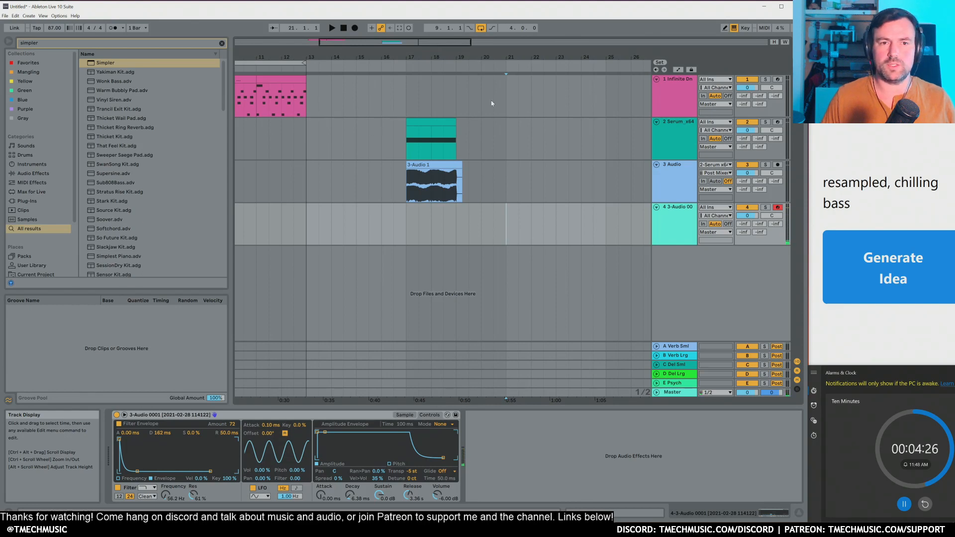
pyautogui.moveTo(336, 58); pyautogui.dragTo(337, 46)
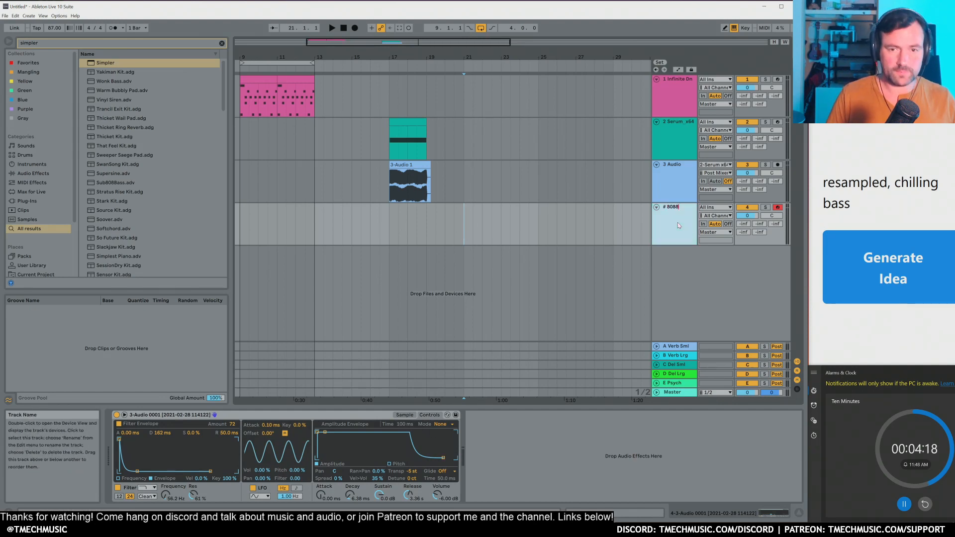
pyautogui.press('Return')
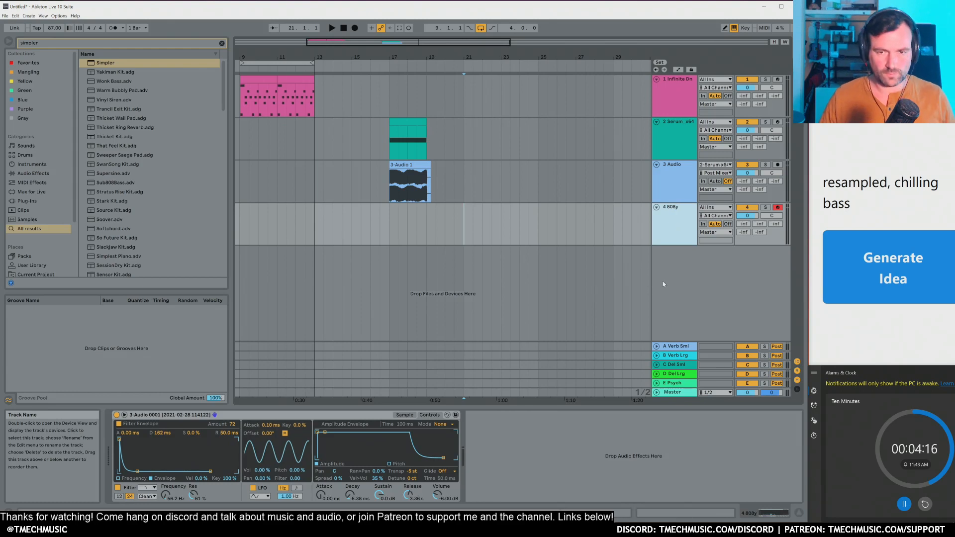
pyautogui.hotkey('ctrl', 'd')
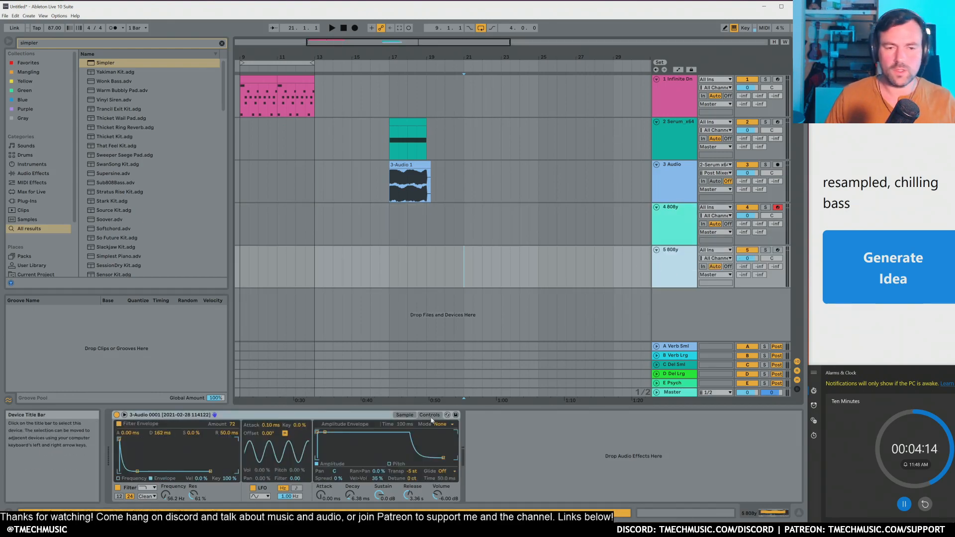
pyautogui.click(429, 415)
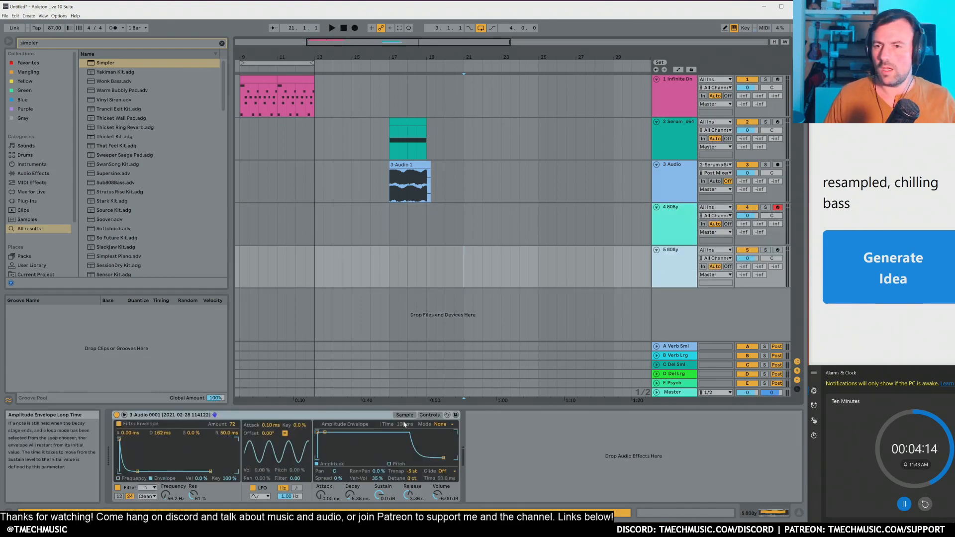
pyautogui.click(313, 418)
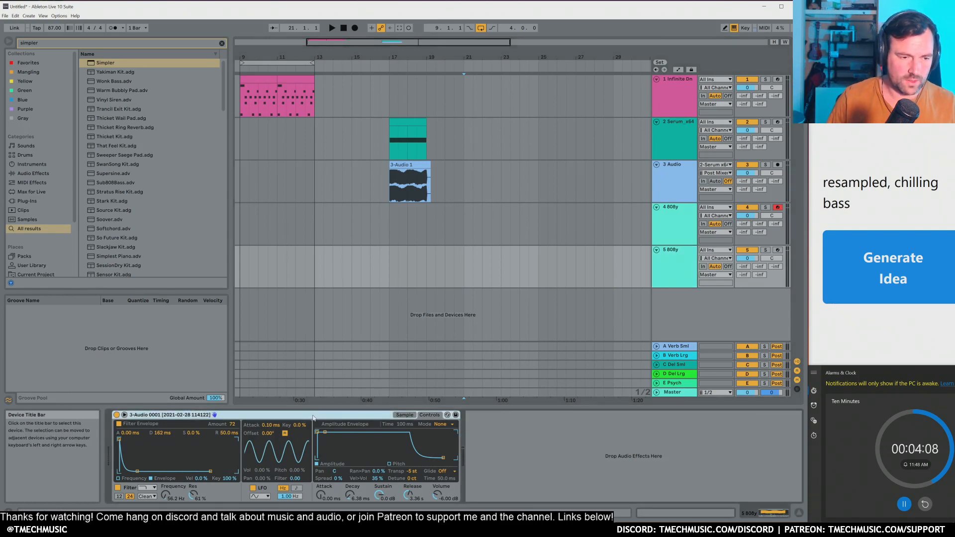
pyautogui.click(404, 415)
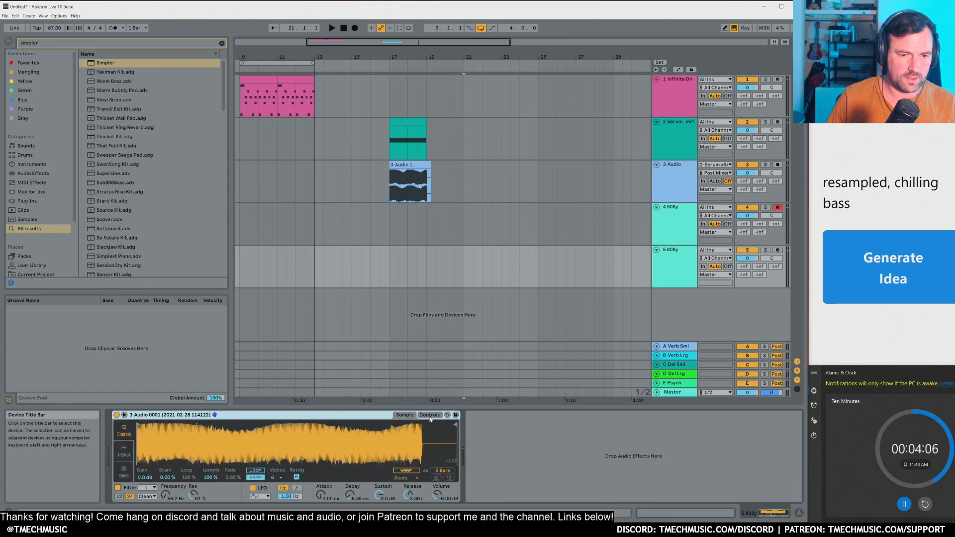
pyautogui.click(429, 414)
pyautogui.rightClick(364, 417)
pyautogui.click(422, 416)
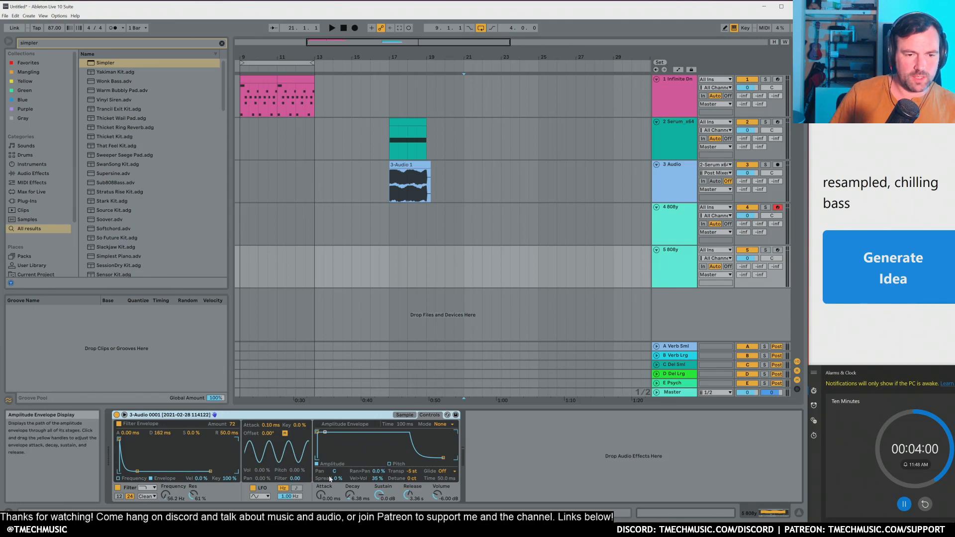
# Step: On the duplicated track's Simpler, set the amplitude envelope to 173 ms decay, -27 dB sustain and 112 ms release
pyautogui.moveTo(408, 494); pyautogui.dragTo(409, 522)
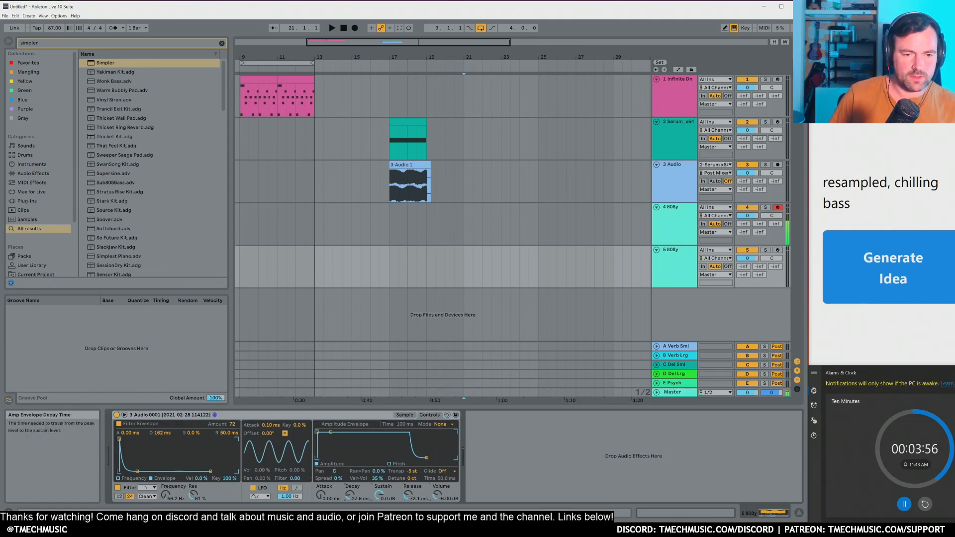
pyautogui.moveTo(379, 495); pyautogui.dragTo(379, 532)
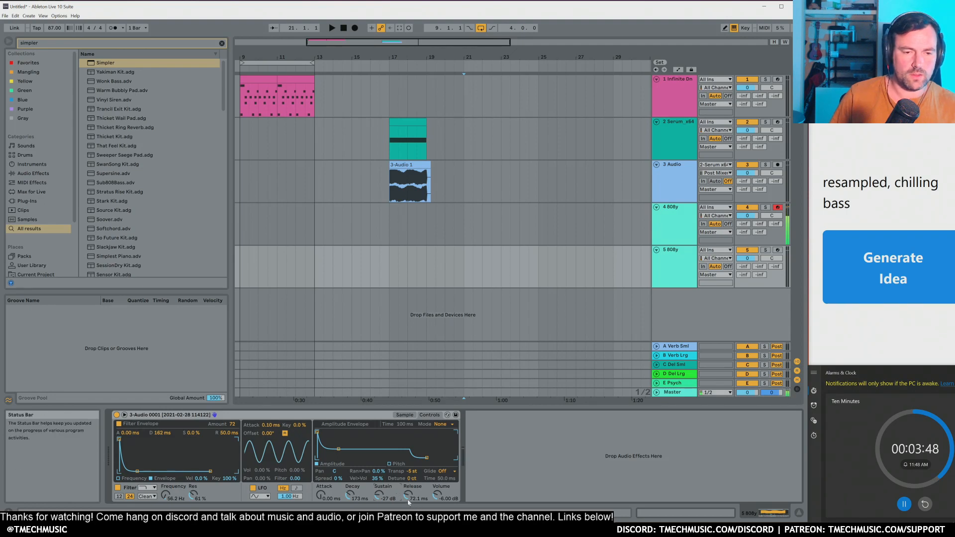
pyautogui.moveTo(408, 494); pyautogui.dragTo(409, 489)
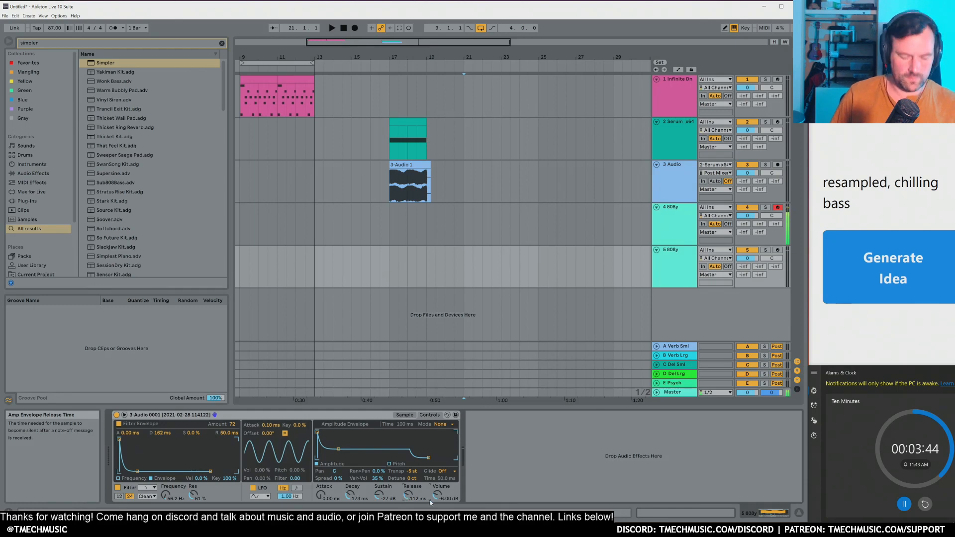
# Step: Add a Compressor after Simpler on the duplicated track, with threshold at -24.7 dB and ratio at 5.72:1
pyautogui.hotkey('ctrl', 'f')
pyautogui.write('comp')
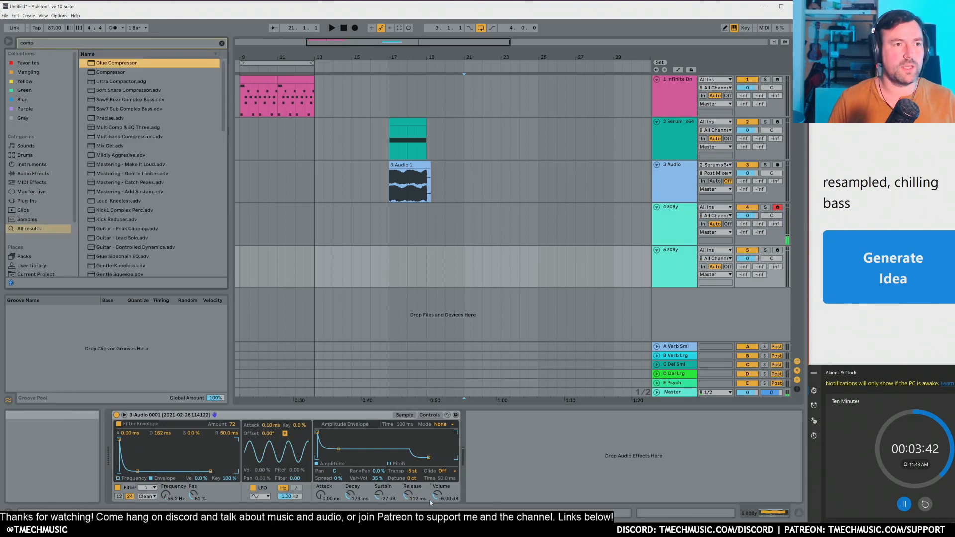
pyautogui.press('Down')
pyautogui.press('Return')
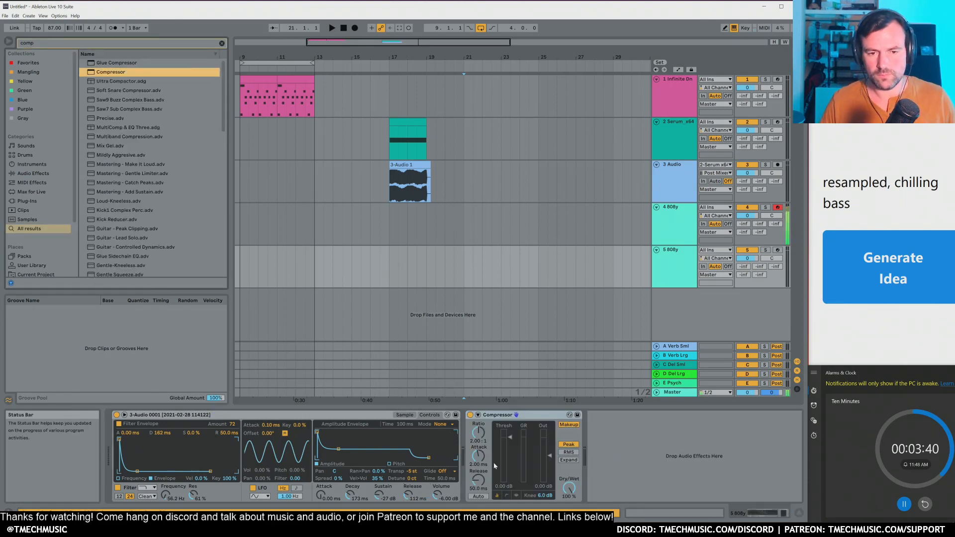
pyautogui.moveTo(510, 437); pyautogui.dragTo(510, 467)
pyautogui.moveTo(479, 432); pyautogui.dragTo(478, 428)
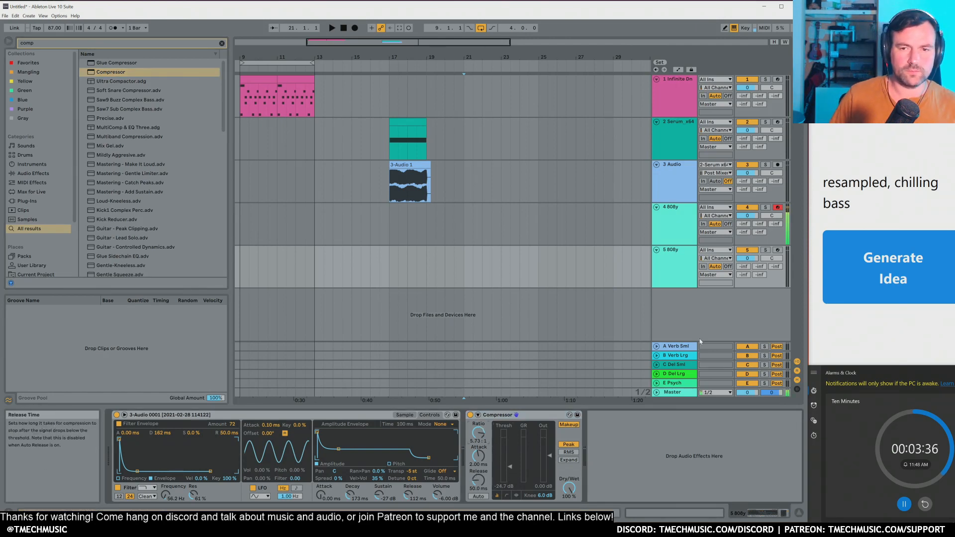
# Step: Move the Compressor from the duplicated track to the original 808y track and raise its threshold to -10.9 dB
pyautogui.click(543, 417)
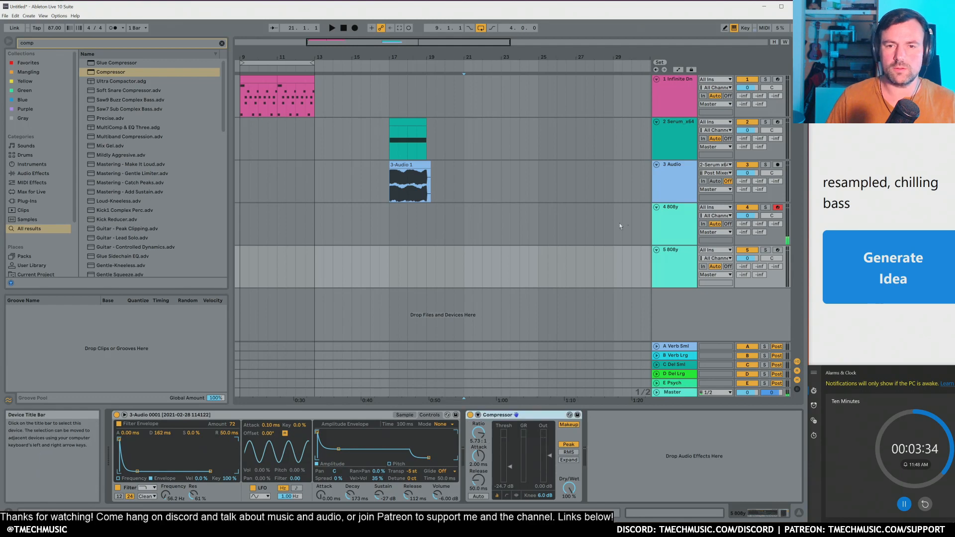
pyautogui.click(630, 226)
pyautogui.click(673, 266)
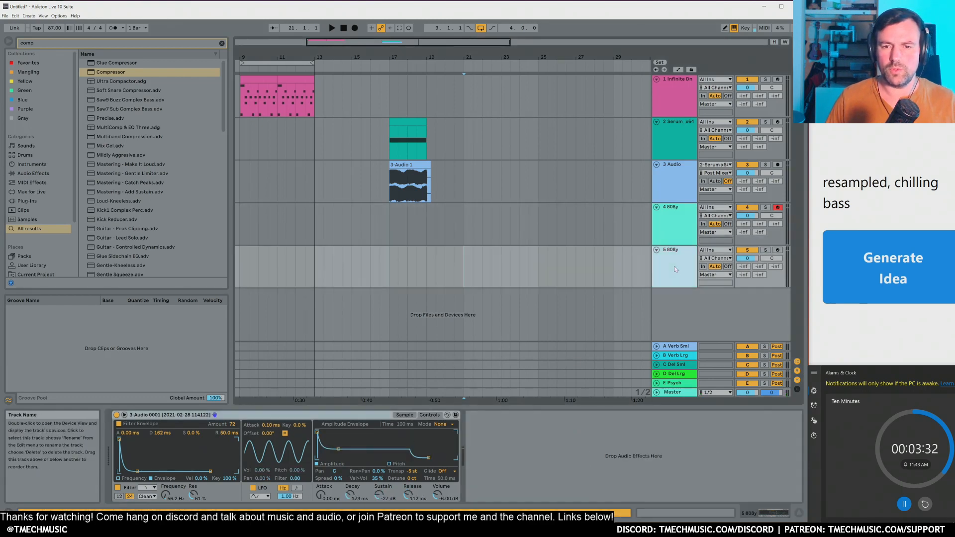
pyautogui.click(777, 250)
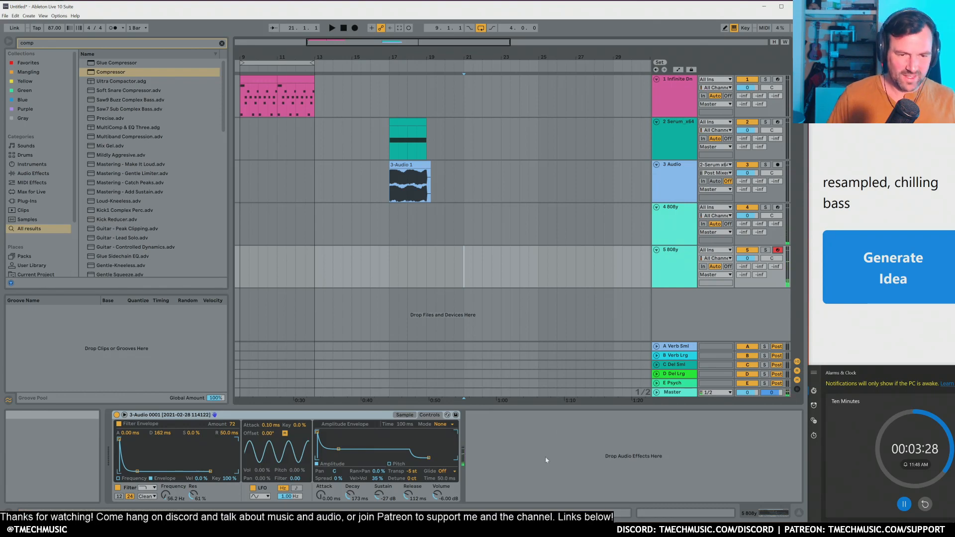
pyautogui.click(676, 218)
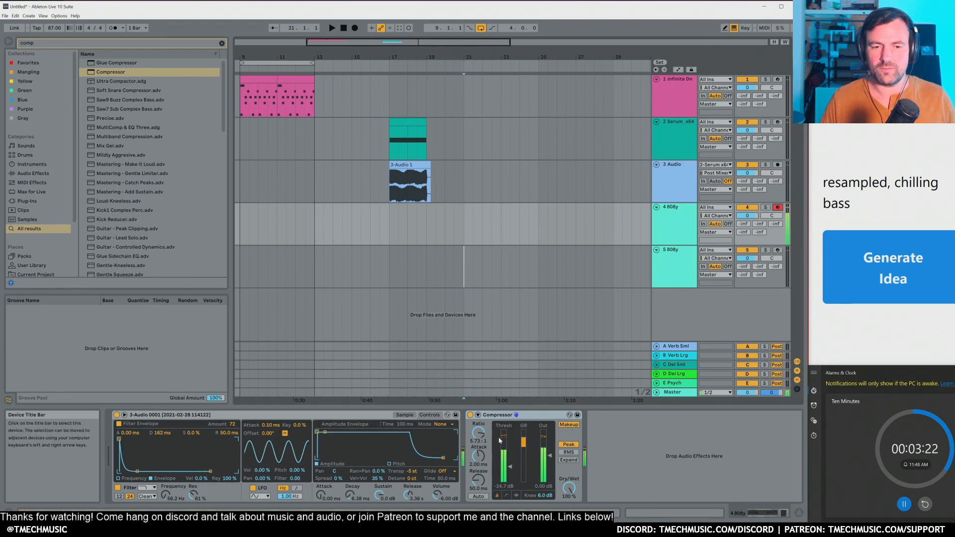
pyautogui.moveTo(509, 466); pyautogui.dragTo(509, 453)
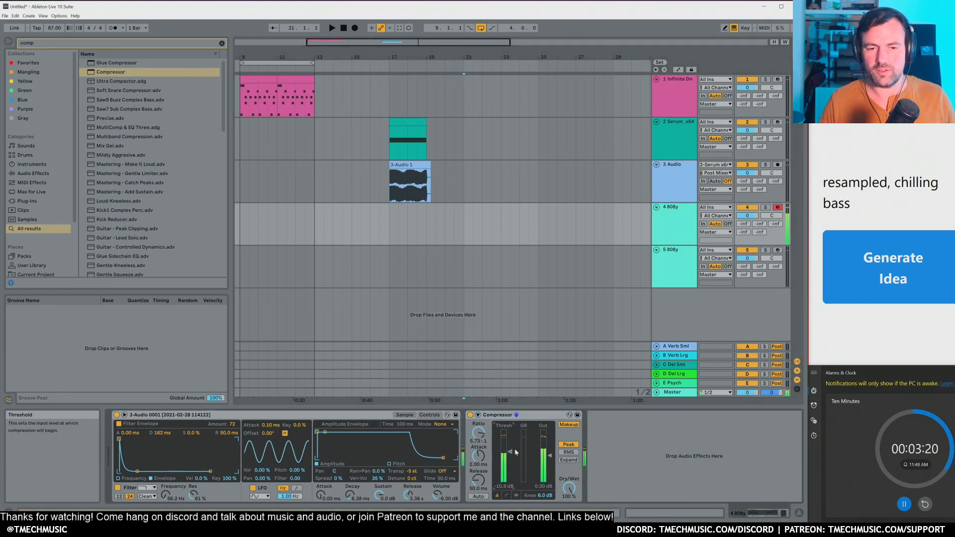
pyautogui.press('space')
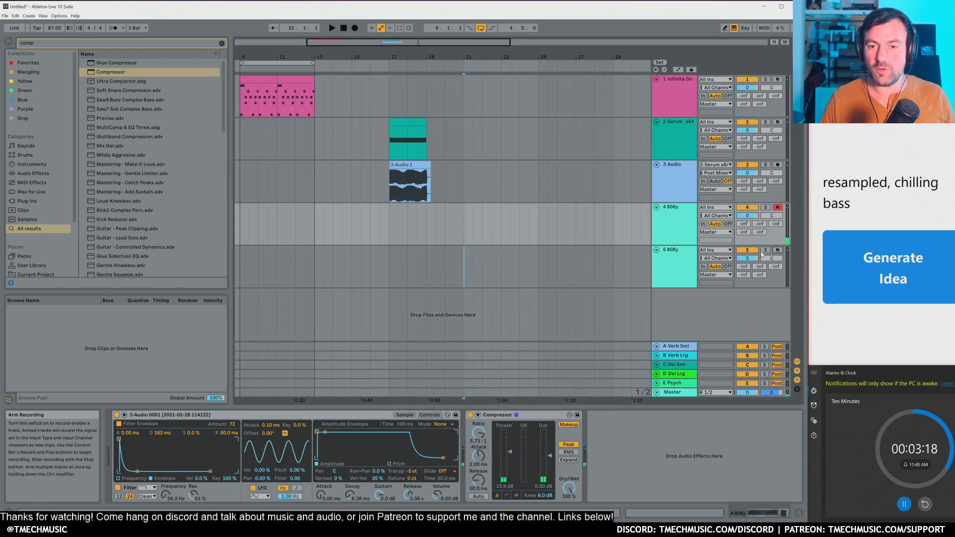
# Step: Arm the duplicated track for recording and rename it to Sustained
pyautogui.click(681, 271)
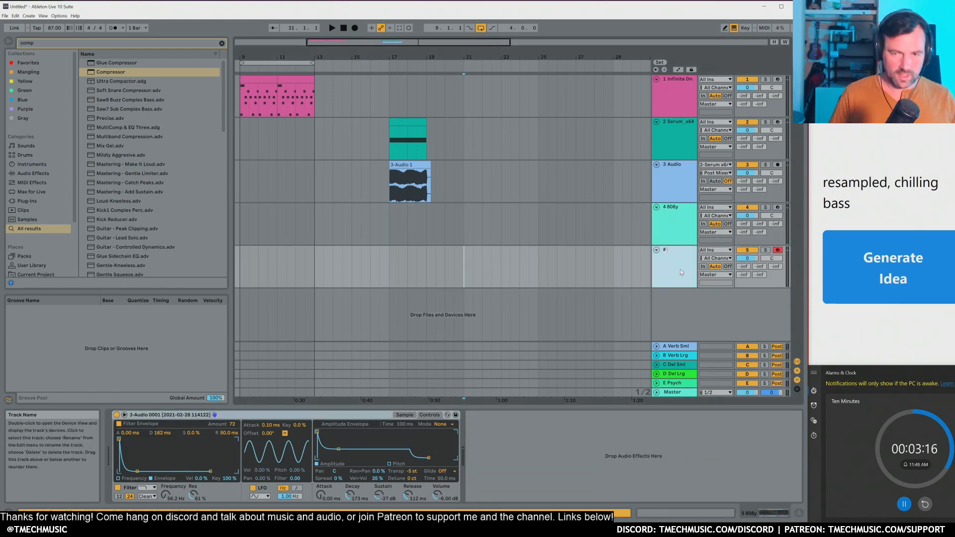
pyautogui.write('# Sustained')
pyautogui.press('Return')
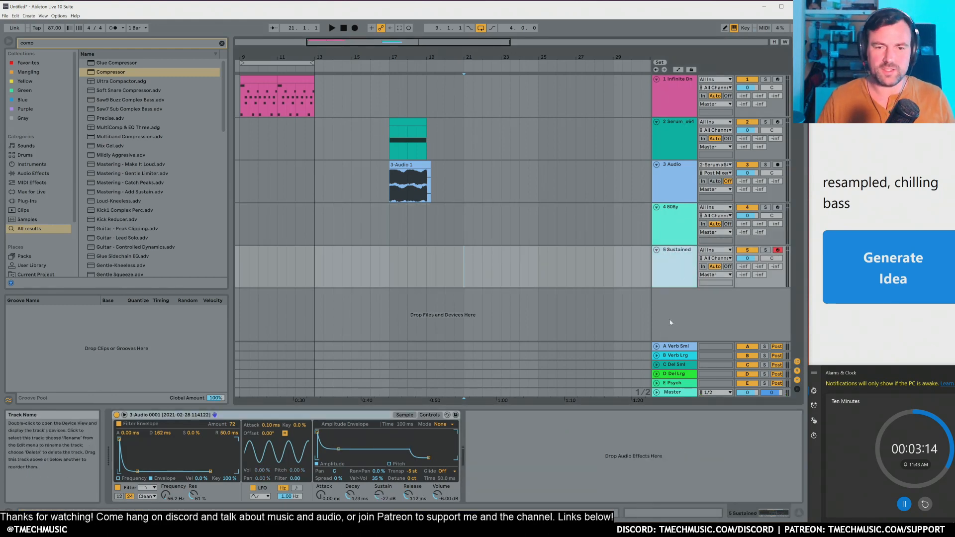
# Step: On the Sustained track's Simpler, set amplitude decay to 206 ms and sustain to -1.5 dB, and raise the filter frequency to 15.2 kHz
pyautogui.moveTo(339, 449); pyautogui.dragTo(339, 434)
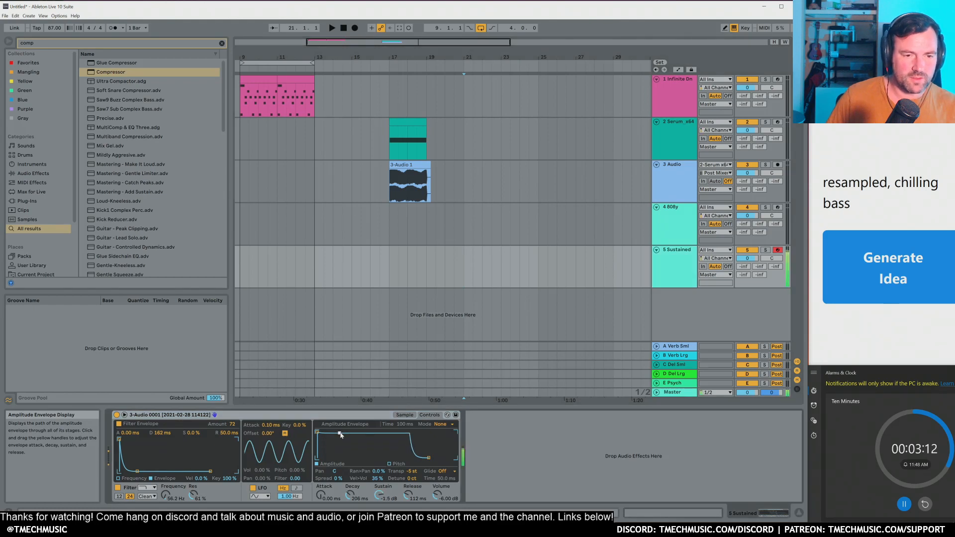
pyautogui.click(404, 415)
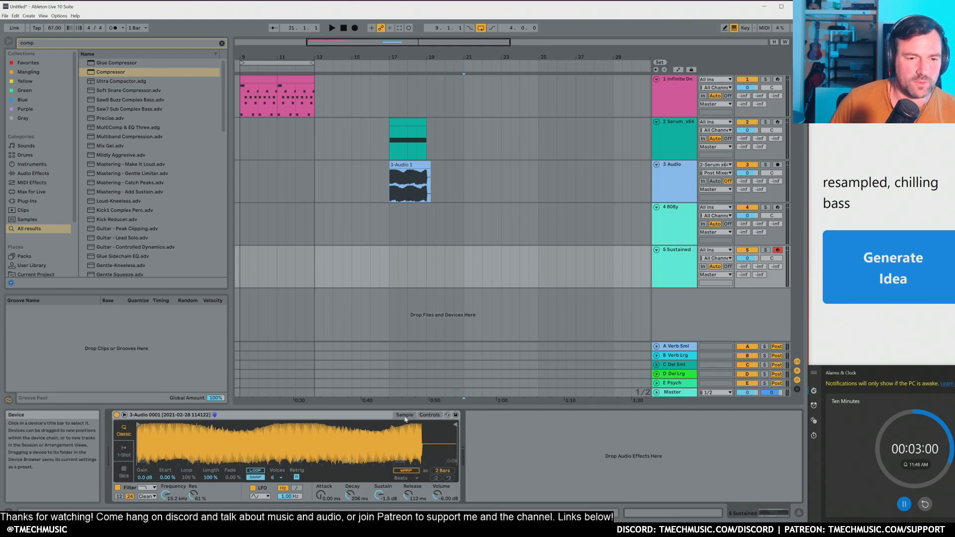
pyautogui.click(375, 417)
pyautogui.click(428, 415)
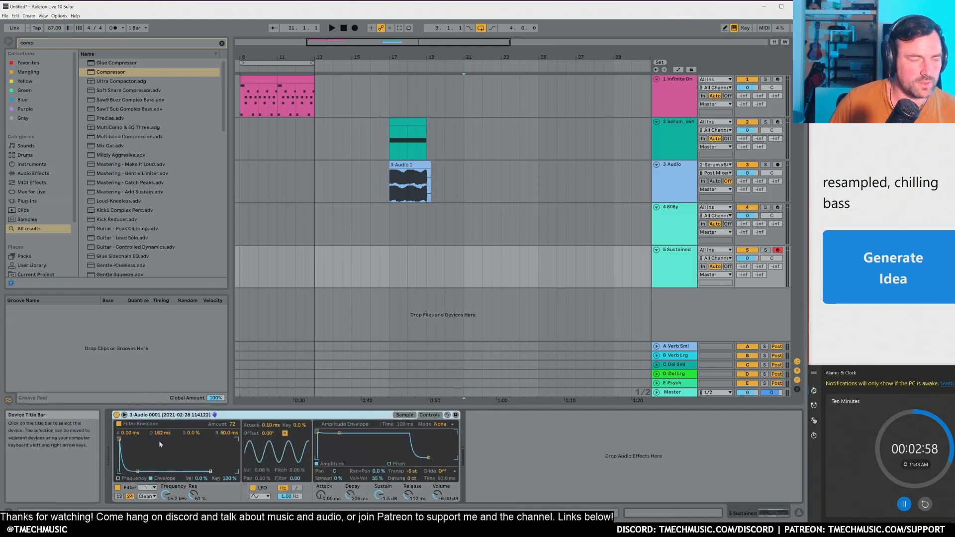
# Step: Add an Auto Filter after Simpler on the Sustained track and group it into an Audio Effect Rack with its chain named LP
pyautogui.hotkey('ctrl', 'f')
pyautogui.write('filter')
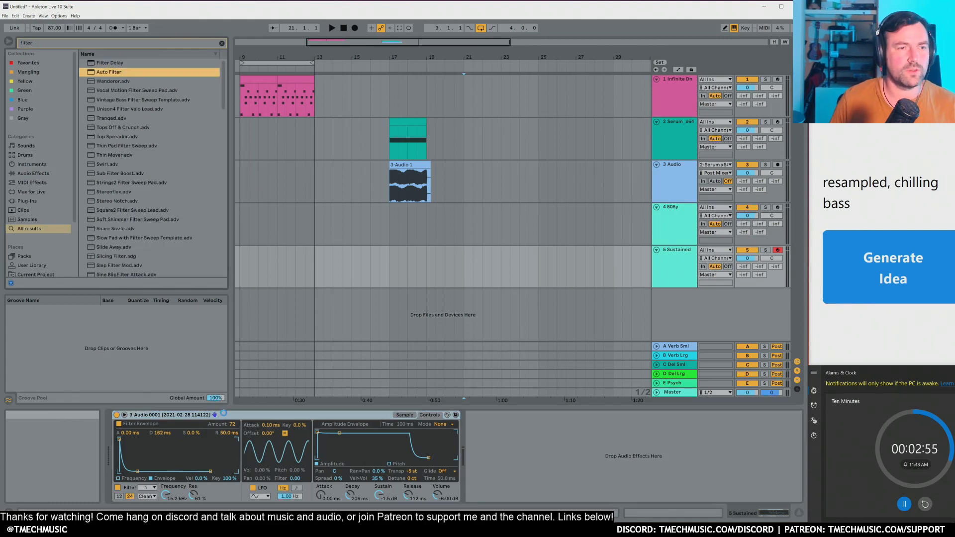
pyautogui.press('Return')
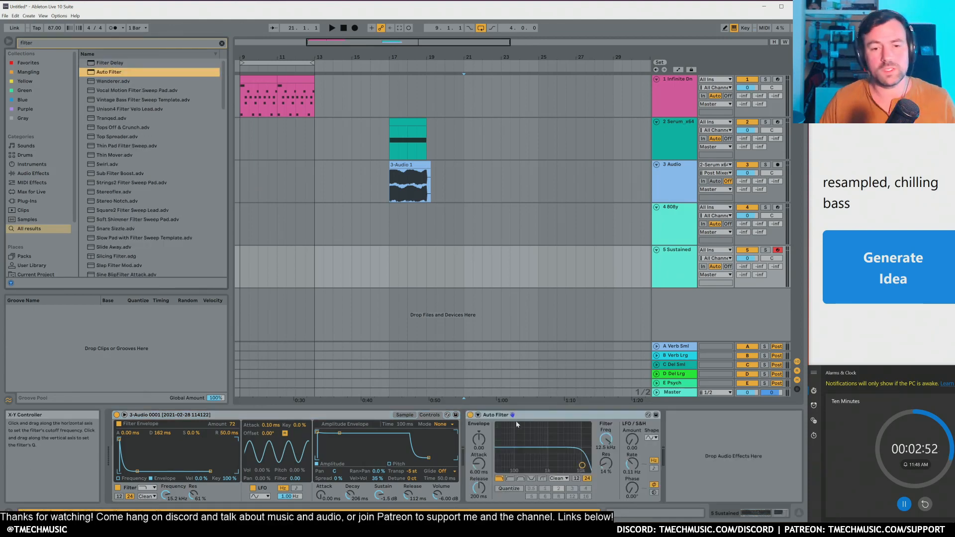
pyautogui.click(533, 419)
pyautogui.hotkey('ctrl', 'g')
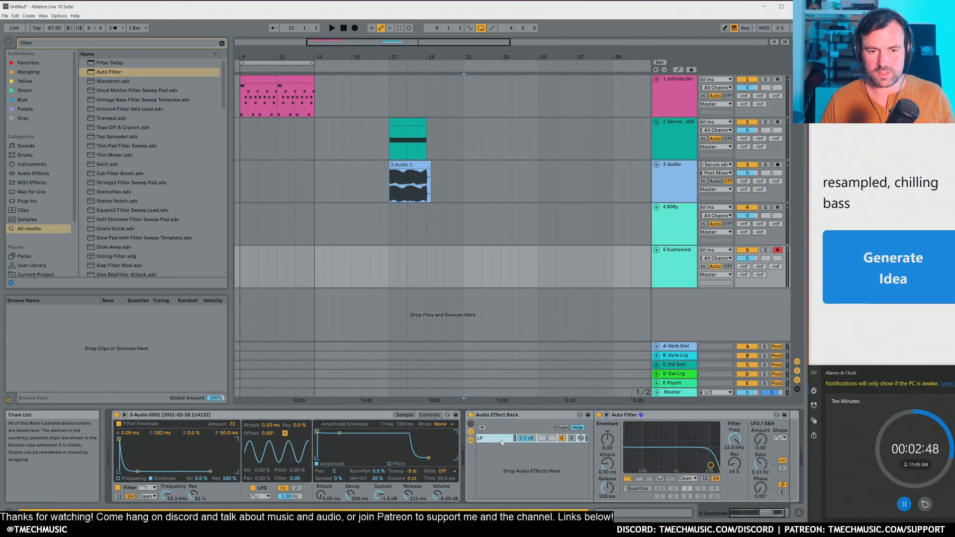
# Step: Duplicate the LP chain, rename the copy HP, and switch its Auto Filter to high-pass
pyautogui.hotkey('ctrl', 'd')
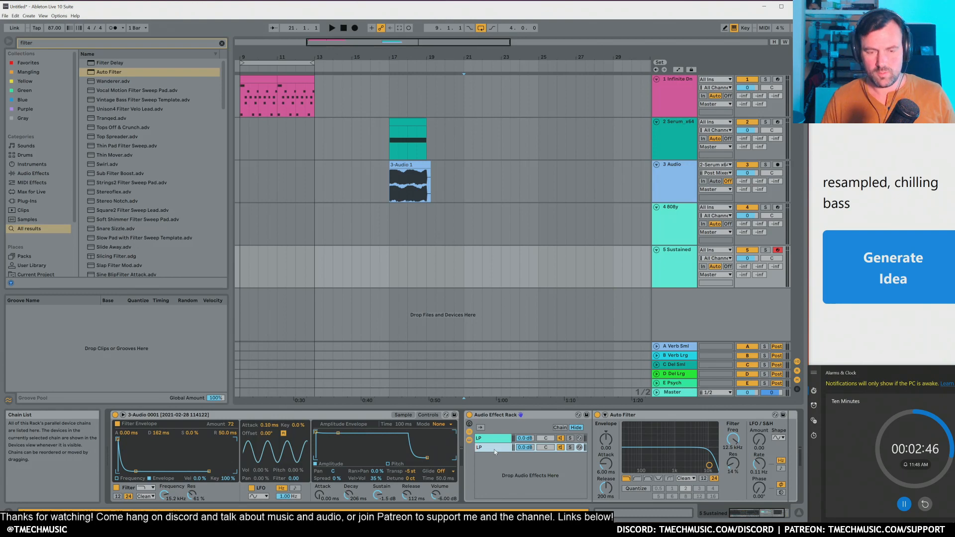
pyautogui.write('HP')
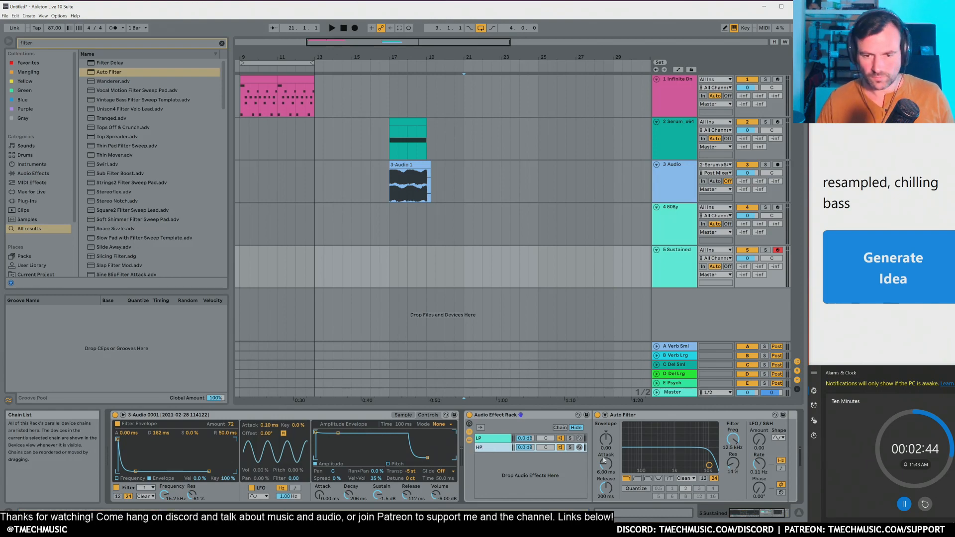
pyautogui.click(636, 478)
# Step: Set the LP filter to 78.5 Hz with 36% resonance and the HP filter to about 2.88 kHz with 40% resonance
pyautogui.click(493, 438)
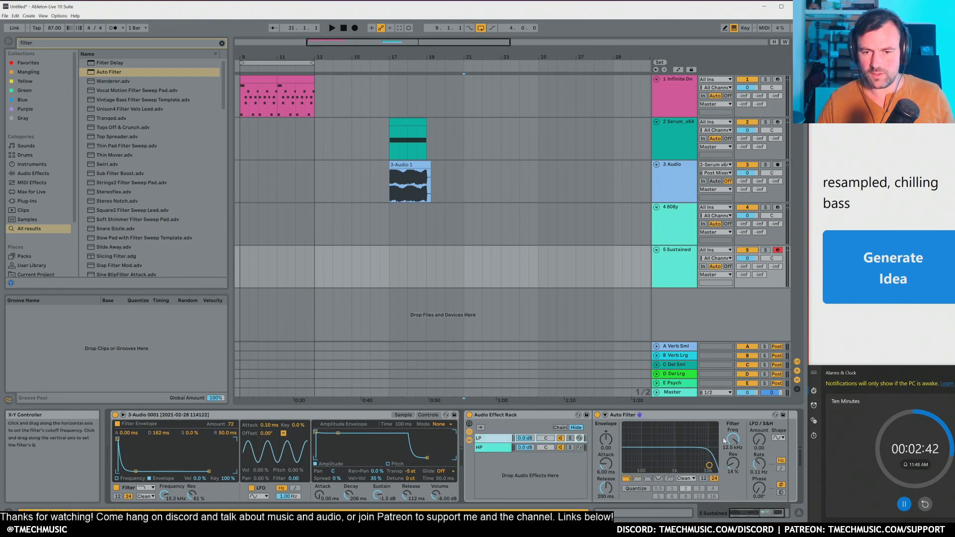
pyautogui.moveTo(724, 440); pyautogui.dragTo(724, 478)
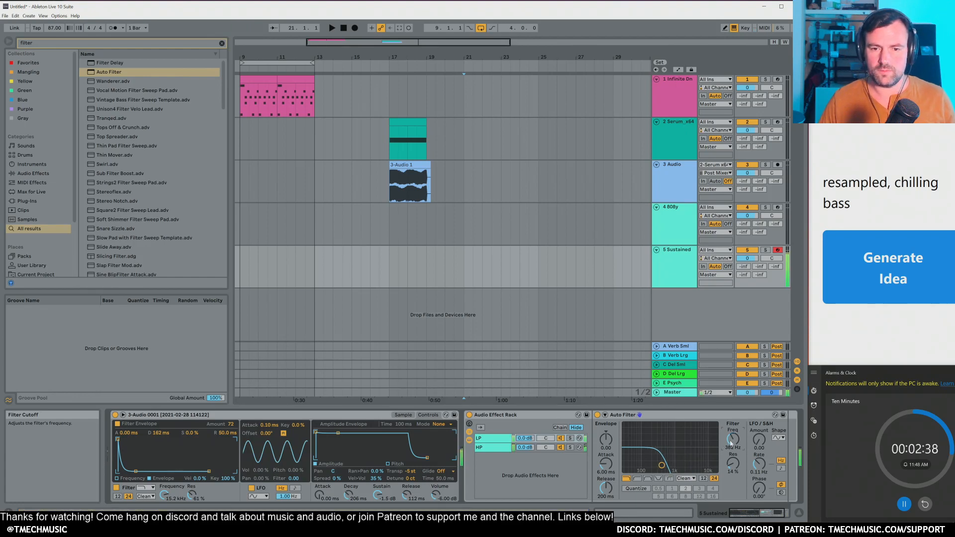
pyautogui.click(492, 447)
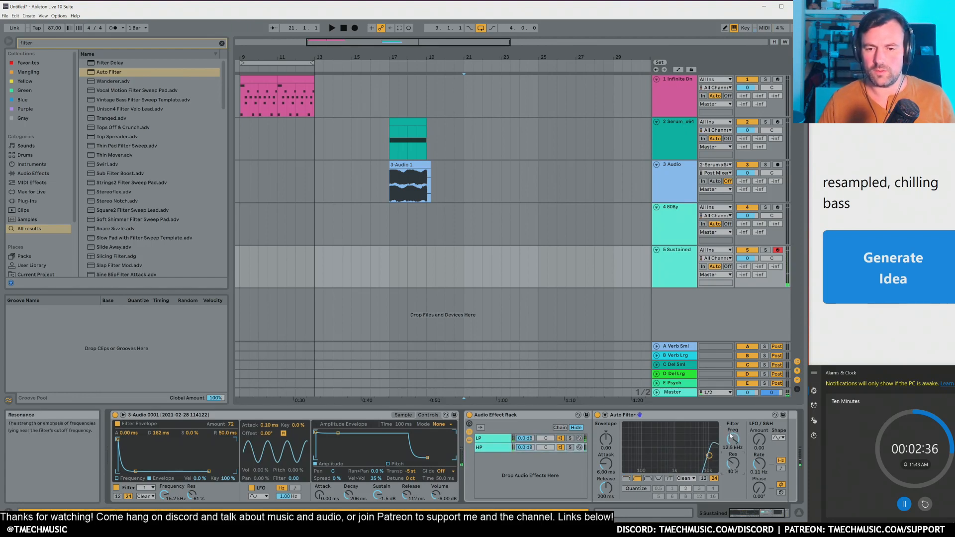
pyautogui.click(492, 438)
pyautogui.moveTo(733, 463); pyautogui.dragTo(732, 437)
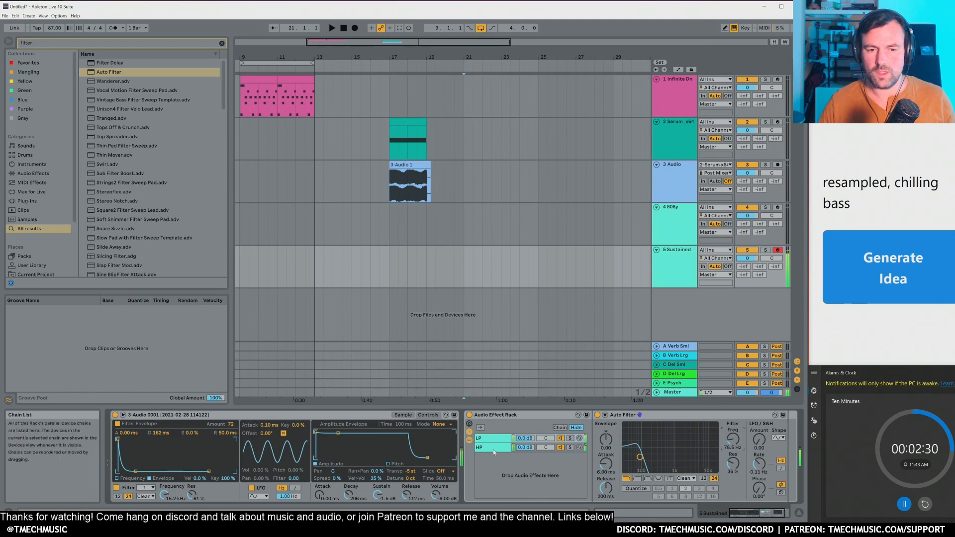
pyautogui.click(493, 448)
pyautogui.moveTo(732, 439); pyautogui.dragTo(732, 455)
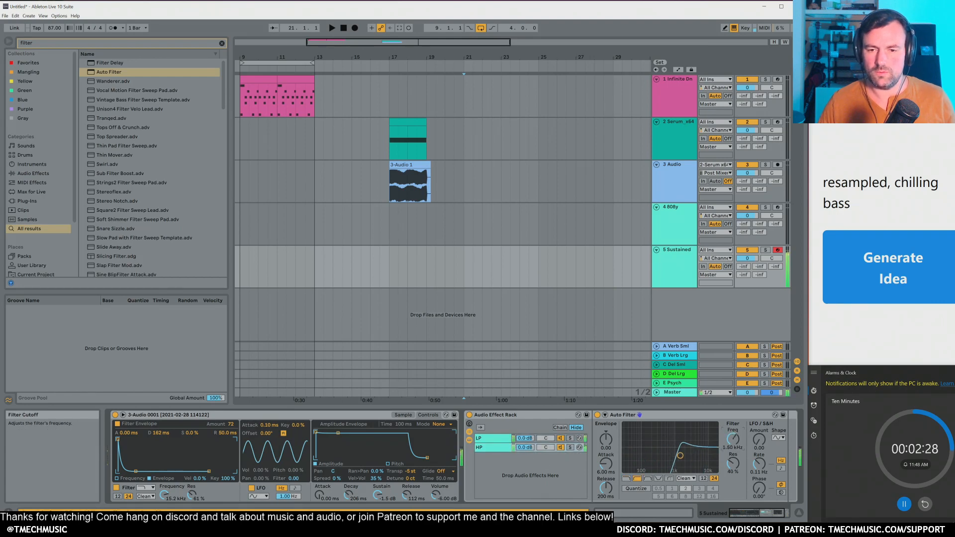
# Step: Map the LP filter frequency to Macro 1 and the HP filter frequency to Macro 2, and sweep both macros to test them
pyautogui.click(469, 423)
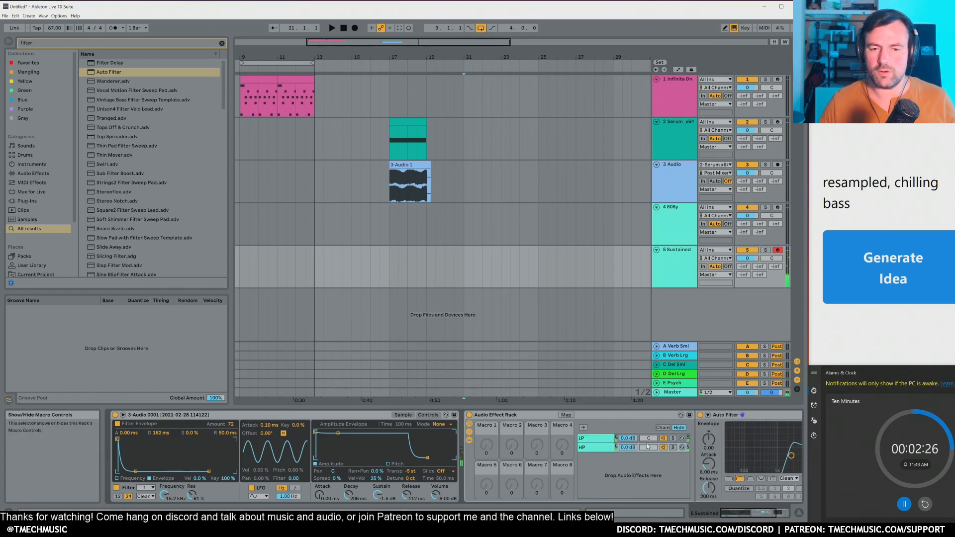
pyautogui.click(592, 438)
pyautogui.moveTo(750, 513); pyautogui.dragTo(766, 512)
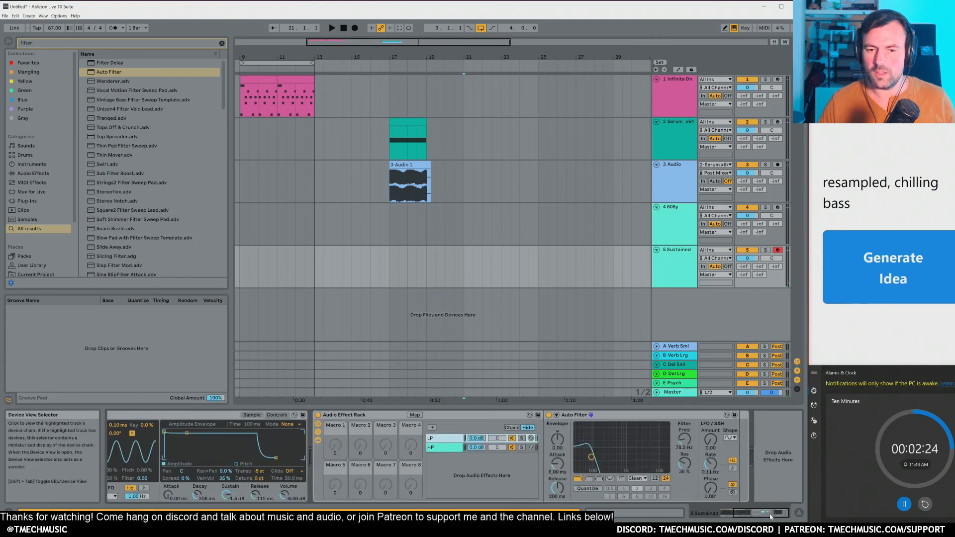
pyautogui.rightClick(689, 437)
pyautogui.click(714, 382)
pyautogui.click(444, 448)
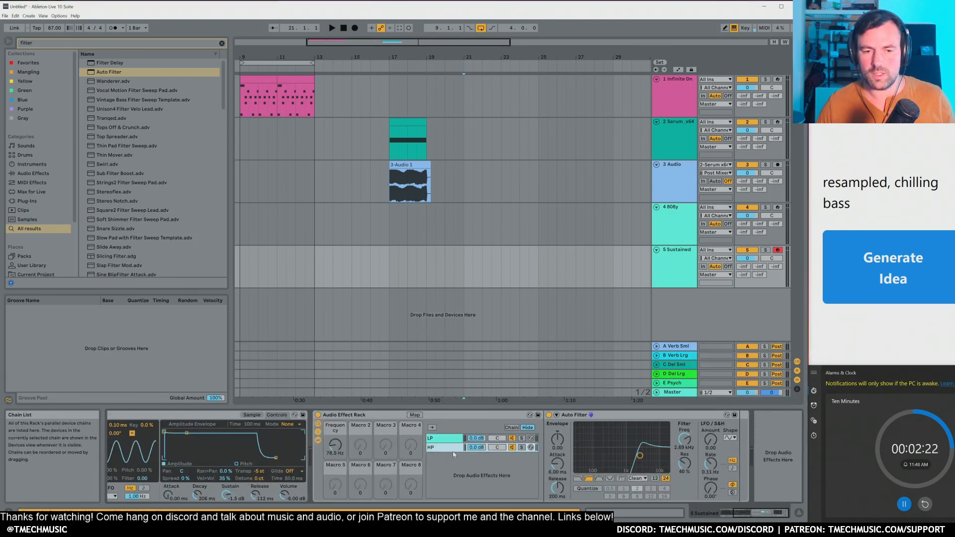
pyautogui.rightClick(684, 439)
pyautogui.click(726, 391)
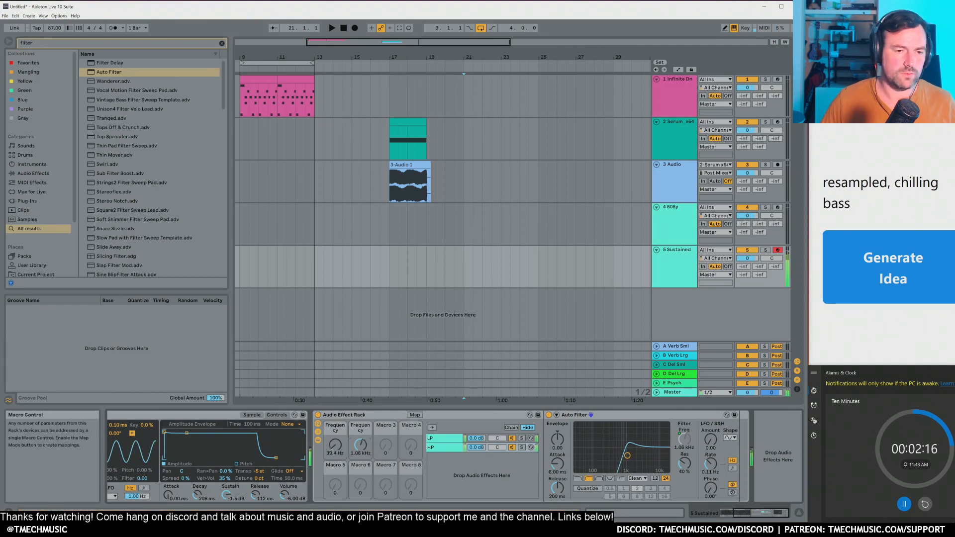
pyautogui.moveTo(360, 444); pyautogui.dragTo(336, 434)
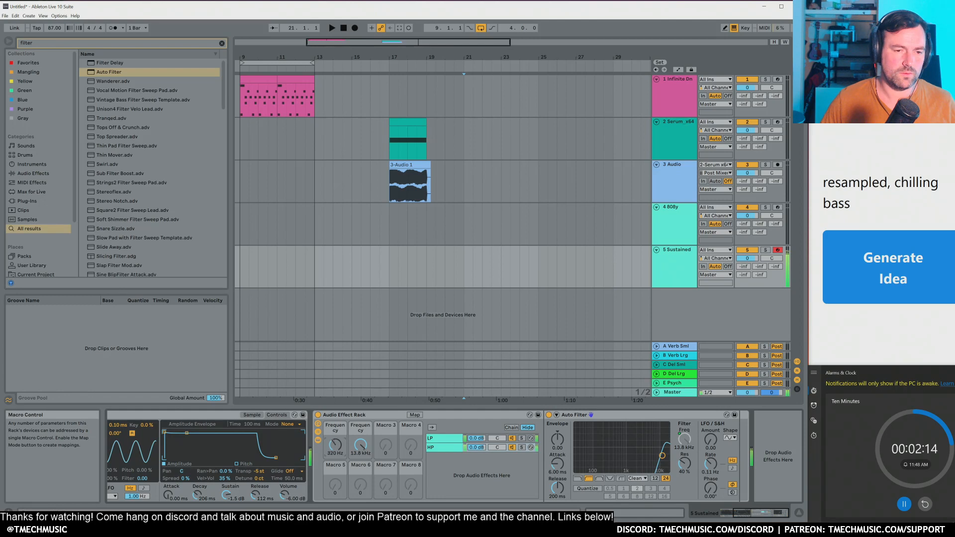
# Step: Group the rack inside a second Audio Effect Rack and map both inner Frequency macros to the outer rack's Macro 1
pyautogui.click(366, 416)
pyautogui.hotkey('ctrl', 'g')
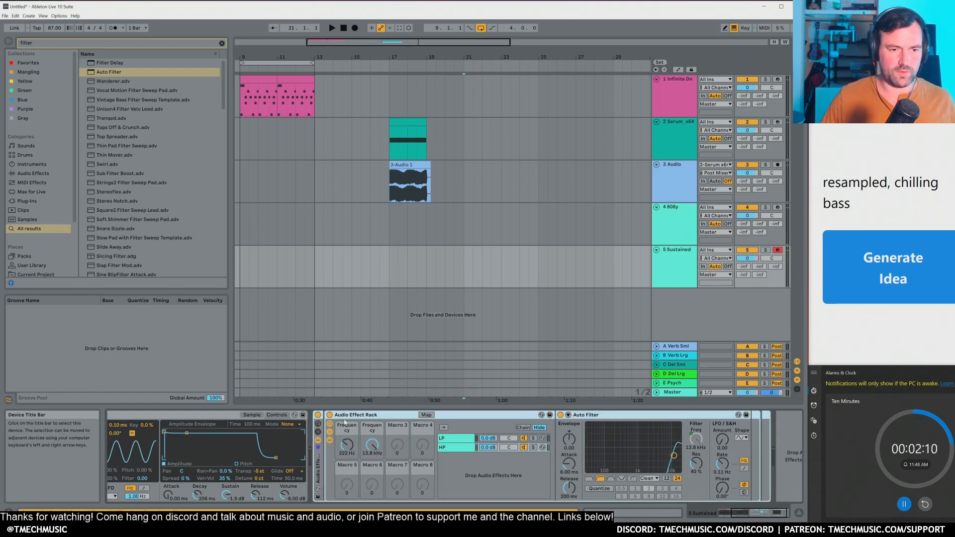
pyautogui.click(318, 424)
pyautogui.rightClick(449, 442)
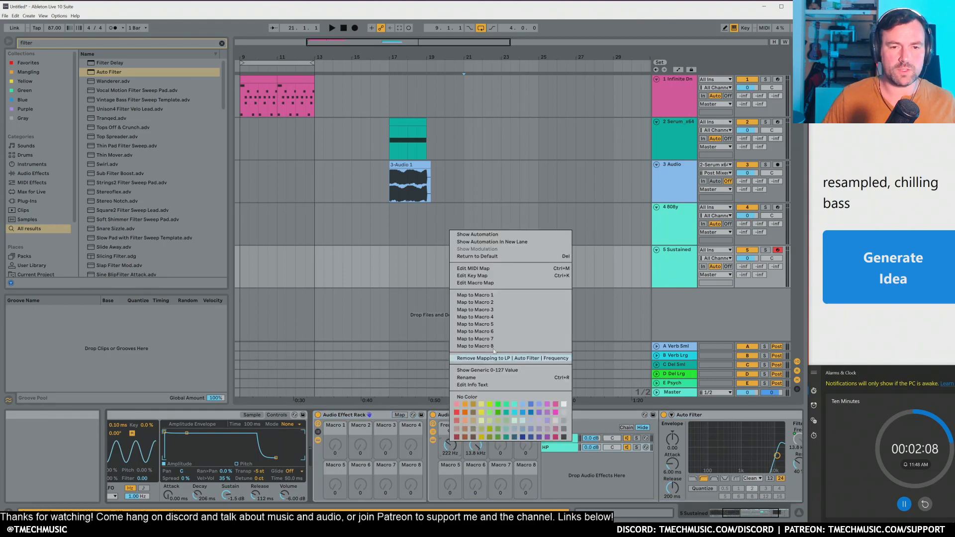
pyautogui.click(475, 295)
pyautogui.rightClick(477, 444)
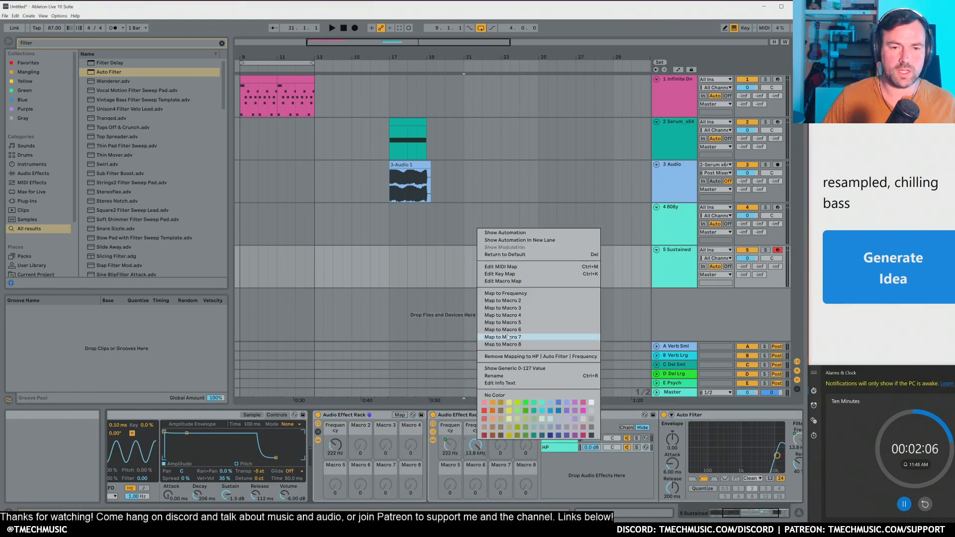
pyautogui.click(488, 293)
# Step: Invert the range of the second Frequency mapping in the outer rack and sweep the shared macro to audition it
pyautogui.click(400, 415)
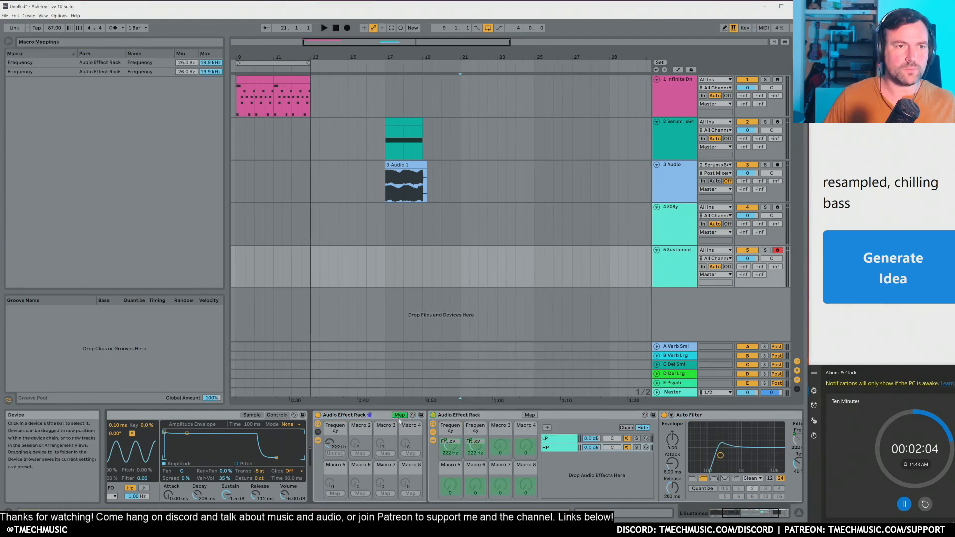
pyautogui.rightClick(128, 73)
pyautogui.click(141, 78)
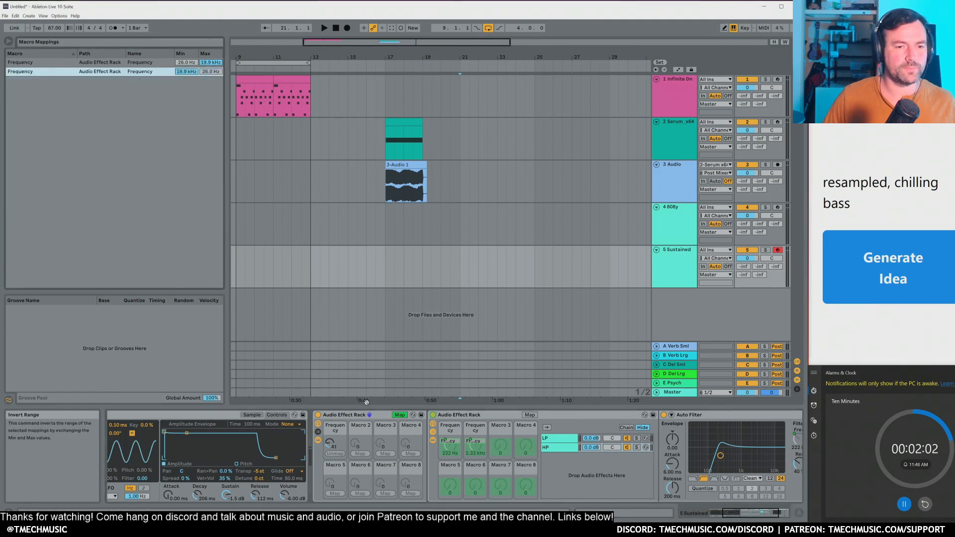
pyautogui.click(400, 415)
pyautogui.moveTo(341, 446); pyautogui.dragTo(341, 477)
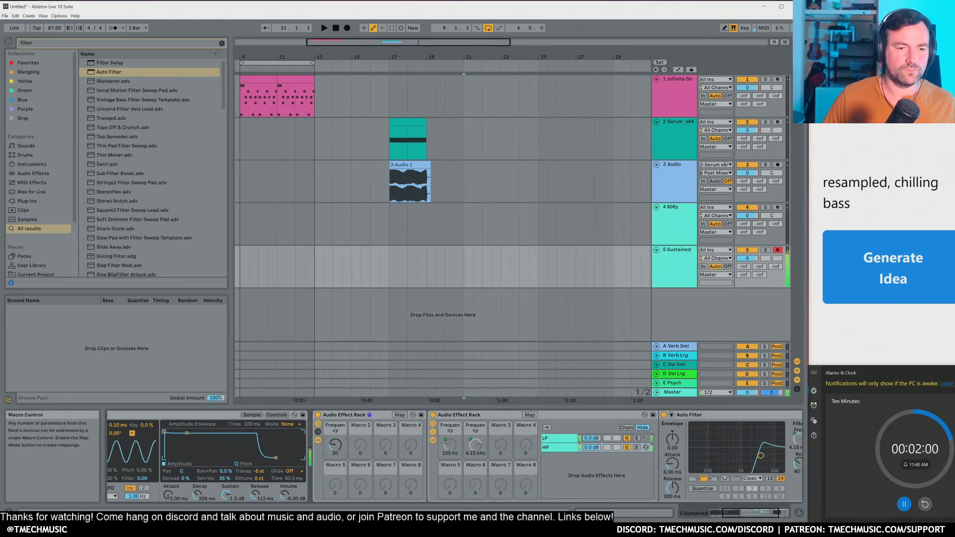
pyautogui.moveTo(335, 445); pyautogui.dragTo(336, 445)
# Step: Limit the first Frequency mapping's maximum to 6.00 kHz and the second's minimum to 10.0 kHz, and sweep the macro again
pyautogui.click(400, 415)
pyautogui.click(211, 63)
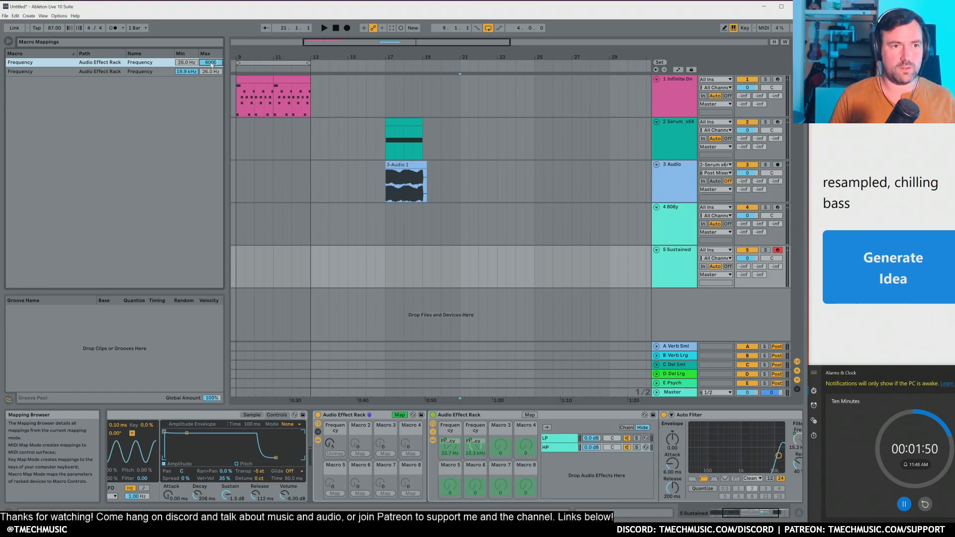
pyautogui.click(192, 73)
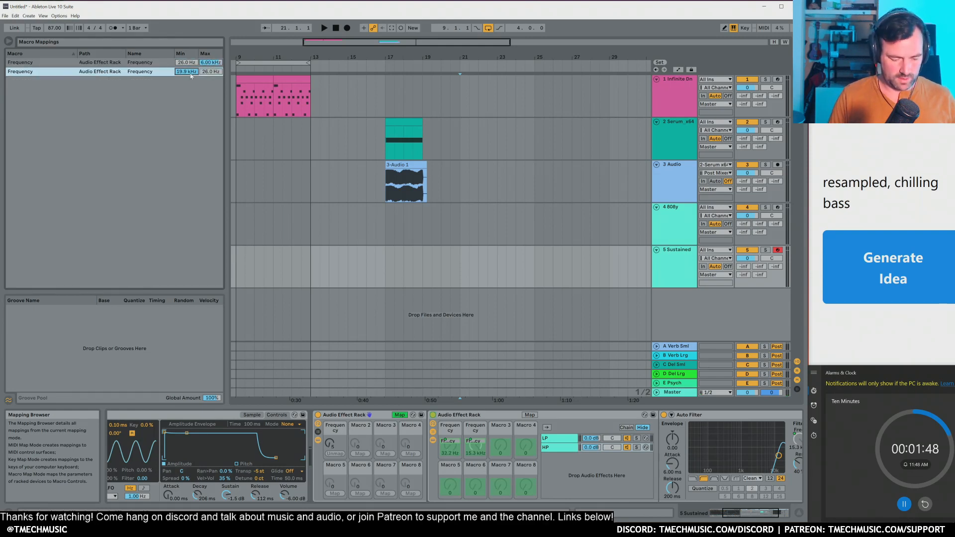
pyautogui.press('Return')
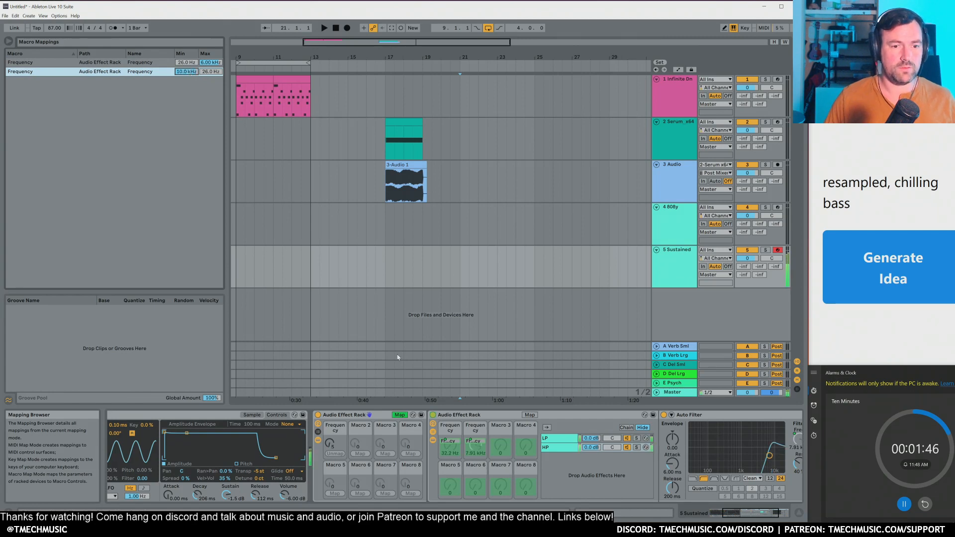
pyautogui.moveTo(329, 446)
pyautogui.mouseDown()
pyautogui.moveTo(329, 431)
pyautogui.moveTo(332, 463)
pyautogui.mouseUp()
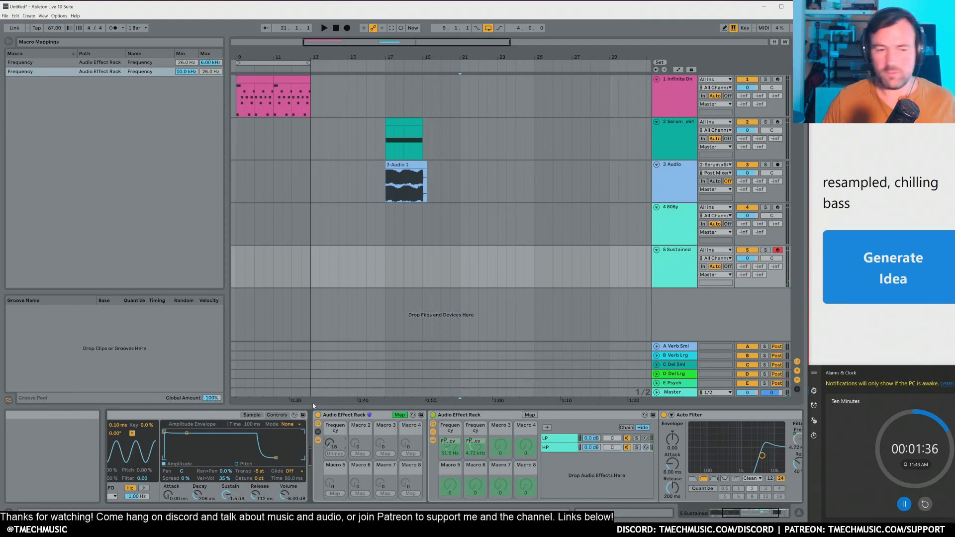
pyautogui.moveTo(330, 443)
pyautogui.mouseDown()
pyautogui.moveTo(330, 425)
pyautogui.moveTo(331, 460)
pyautogui.moveTo(332, 443)
pyautogui.mouseUp()
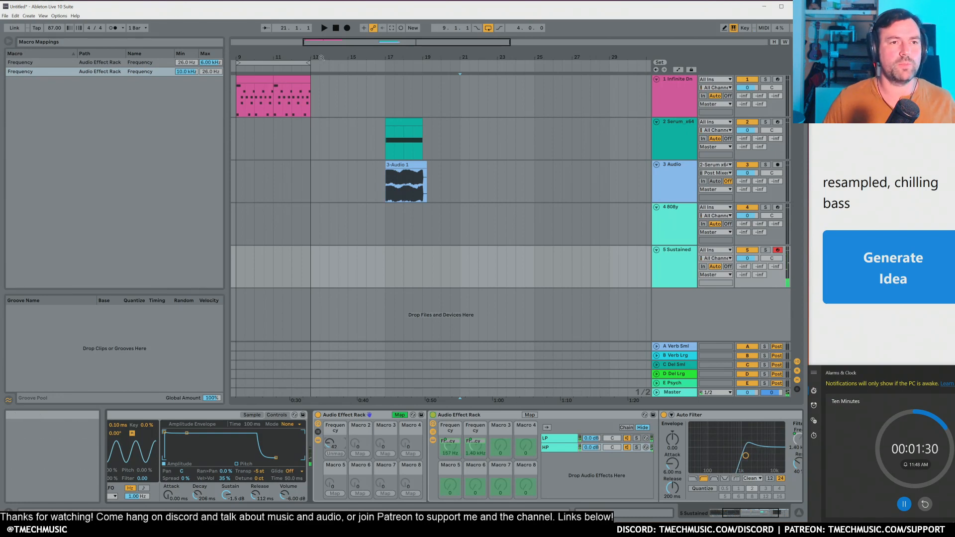
# Step: Play the drum loop from bar 9 and examine the timing of its MIDI notes
pyautogui.moveTo(252, 56); pyautogui.dragTo(362, 82)
pyautogui.click(363, 83)
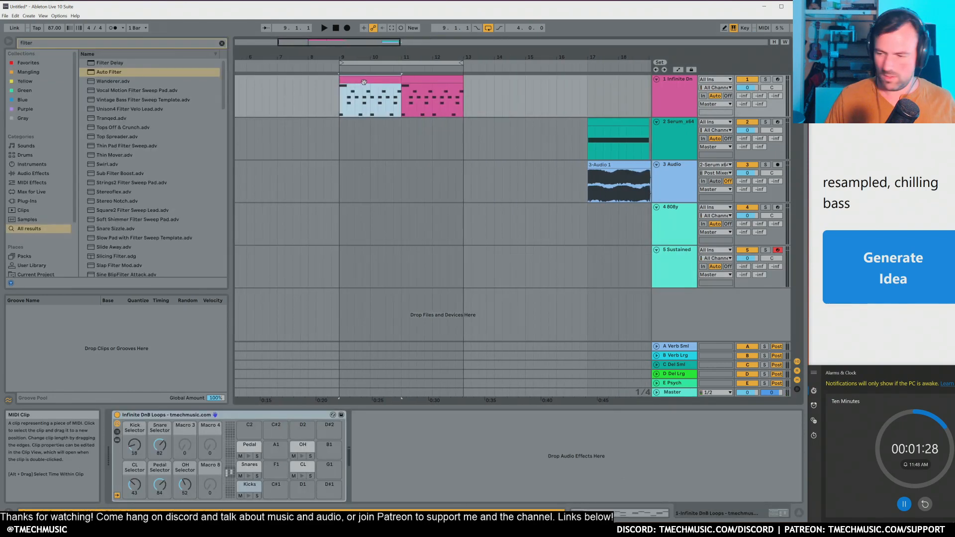
pyautogui.press('space')
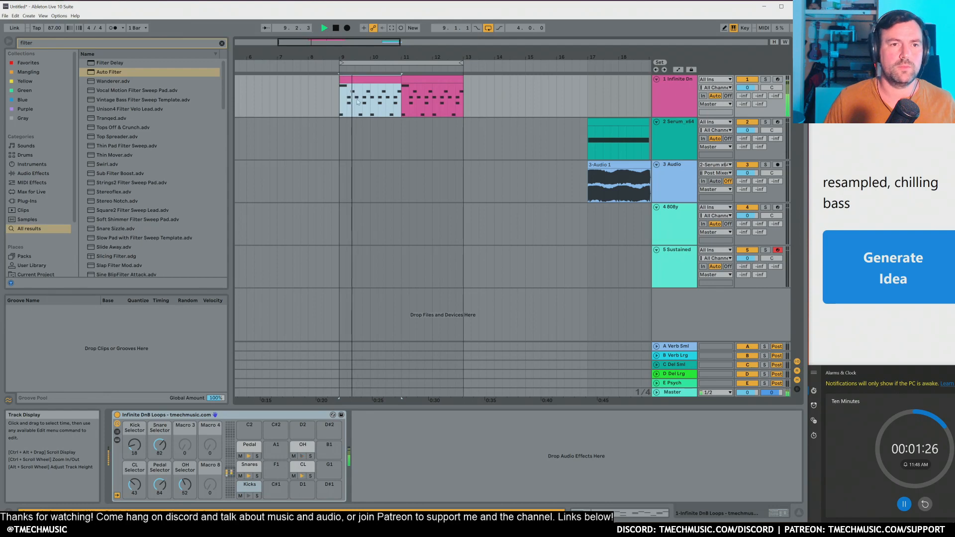
pyautogui.press('space')
pyautogui.doubleClick(382, 79)
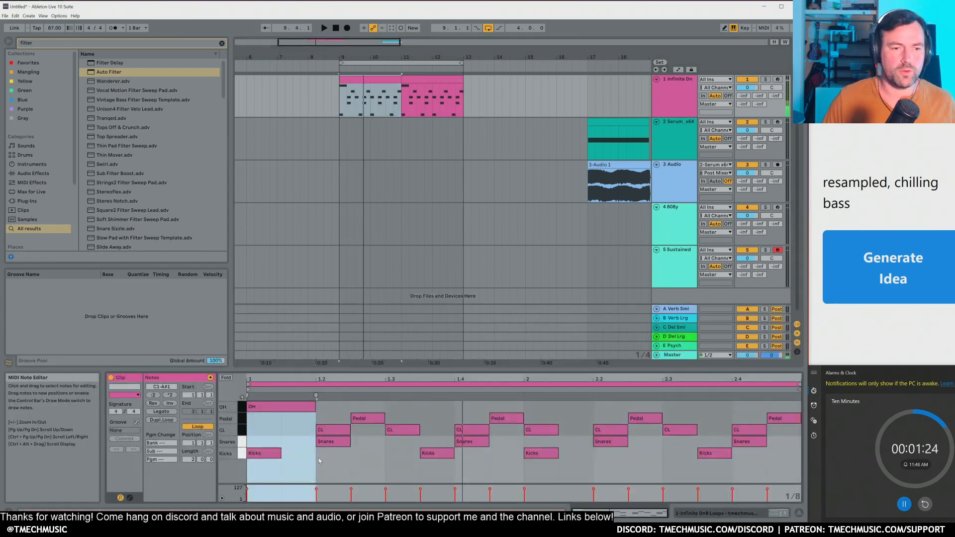
pyautogui.click(301, 444)
pyautogui.hotkey('shift', 'Tab')
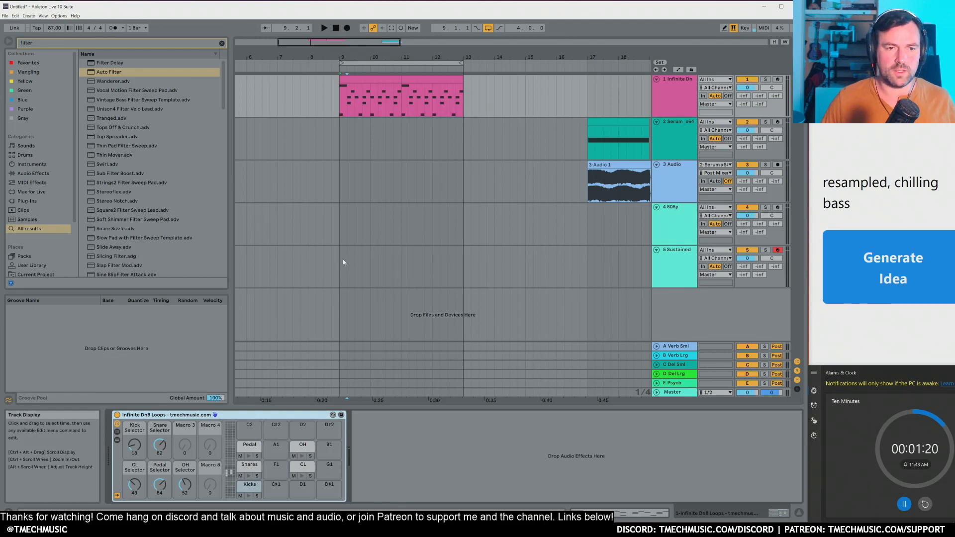
# Step: Insert a two-bar MIDI clip at bar 9 on the Sustained track and set its note grid to 1/8
pyautogui.moveTo(343, 262); pyautogui.dragTo(406, 263)
pyautogui.hotkey('ctrl', 'shift', 'm')
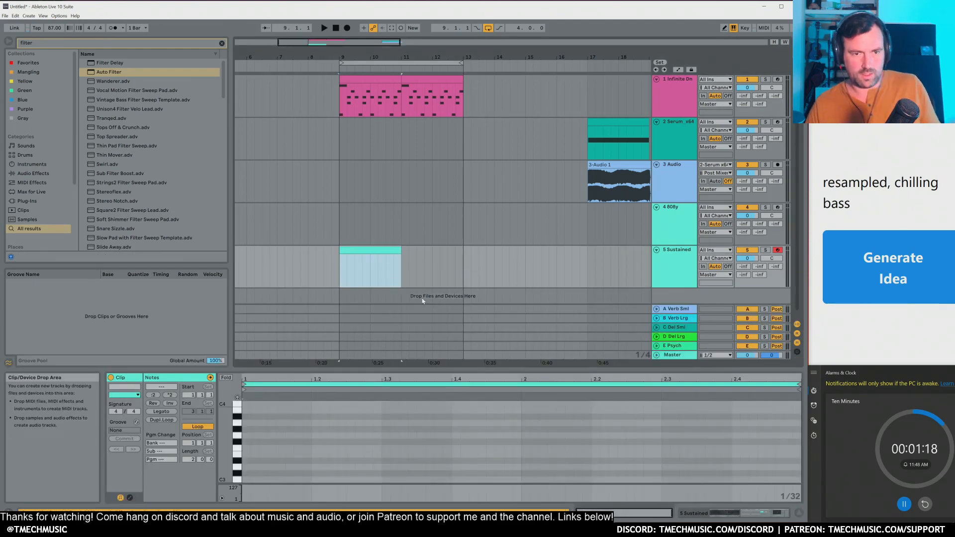
pyautogui.rightClick(293, 437)
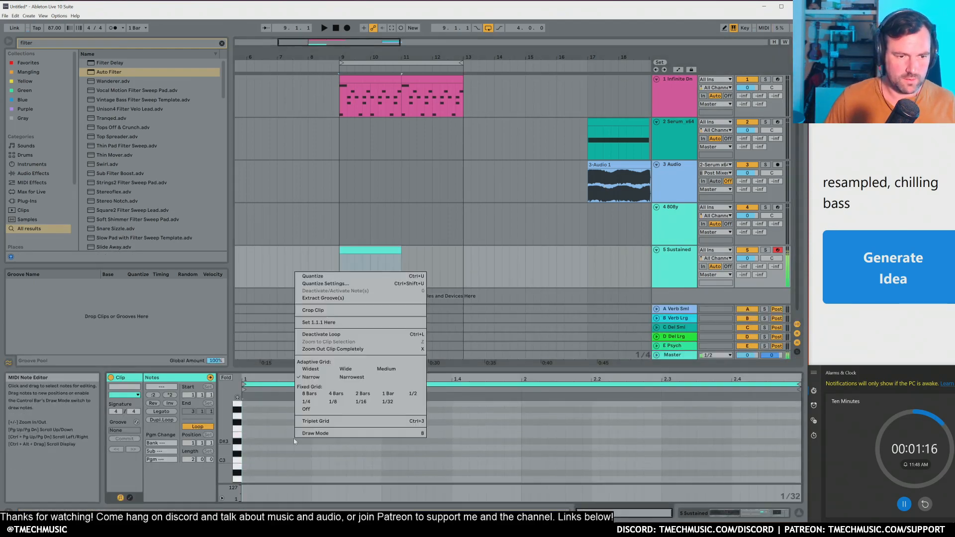
pyautogui.click(325, 411)
# Step: Add an F3 note on the second eighth, extend it to nearly a quarter note, and place an eighth-note D3 at the clip's start
pyautogui.doubleClick(300, 428)
pyautogui.press('space')
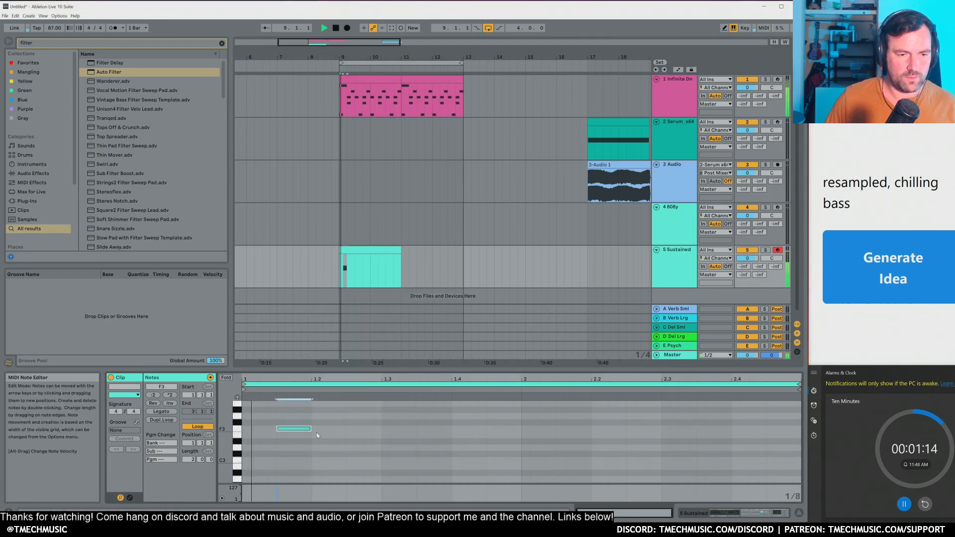
pyautogui.press('space')
pyautogui.moveTo(310, 430); pyautogui.dragTo(337, 431)
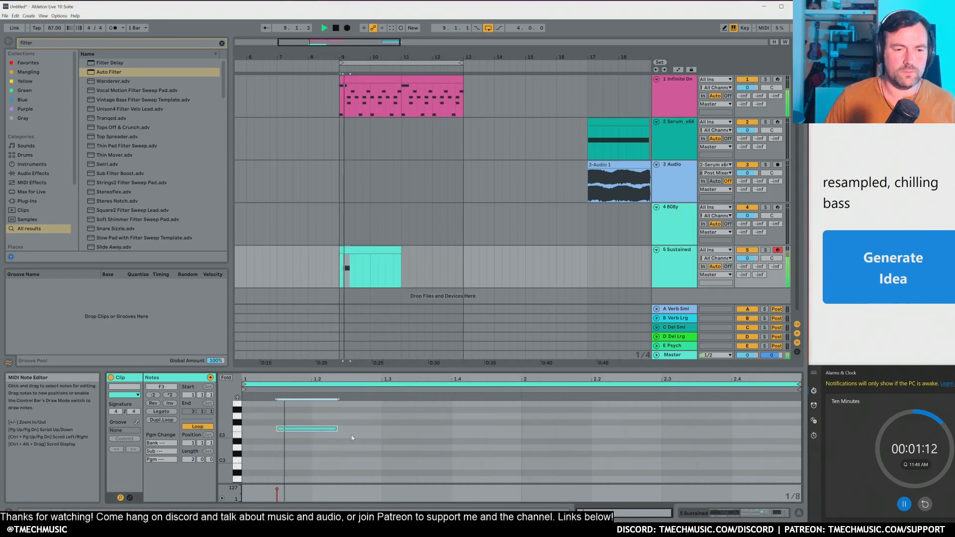
pyautogui.press('space')
pyautogui.doubleClick(271, 448)
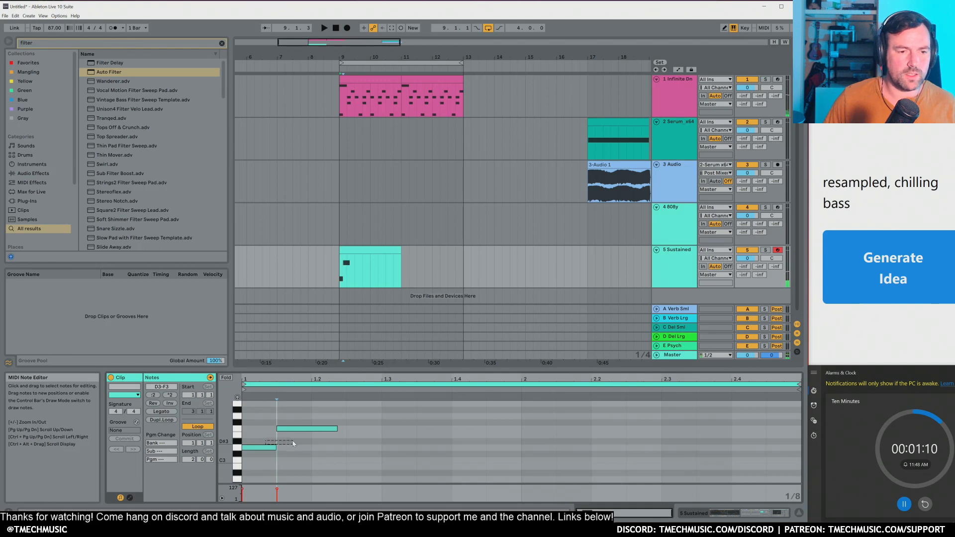
# Step: Move the opening note to D#3 on the second eighth, with the F3 note starting slightly after it
pyautogui.moveTo(292, 443)
pyautogui.mouseDown()
pyautogui.moveTo(301, 443)
pyautogui.moveTo(287, 429)
pyautogui.mouseUp()
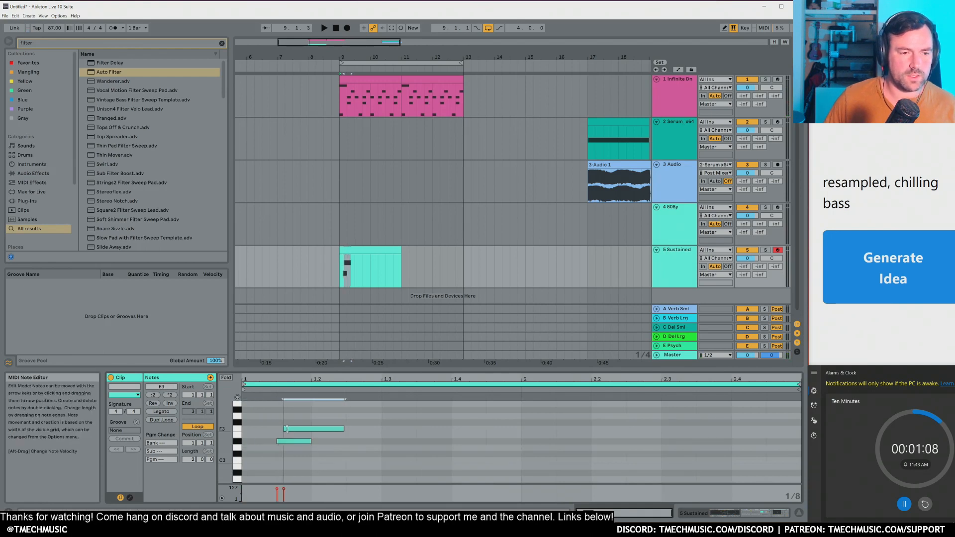
# Step: Set the Sustained sampler's glide mode to Glide with a 122 ms time, change its voice count, and play the loop
pyautogui.hotkey('shift', 'Tab')
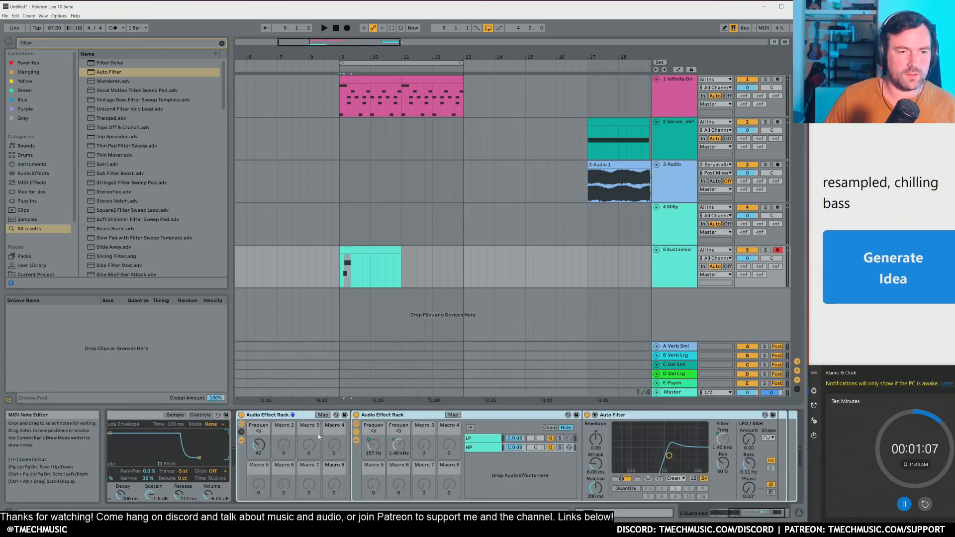
pyautogui.click(212, 471)
pyautogui.click(214, 492)
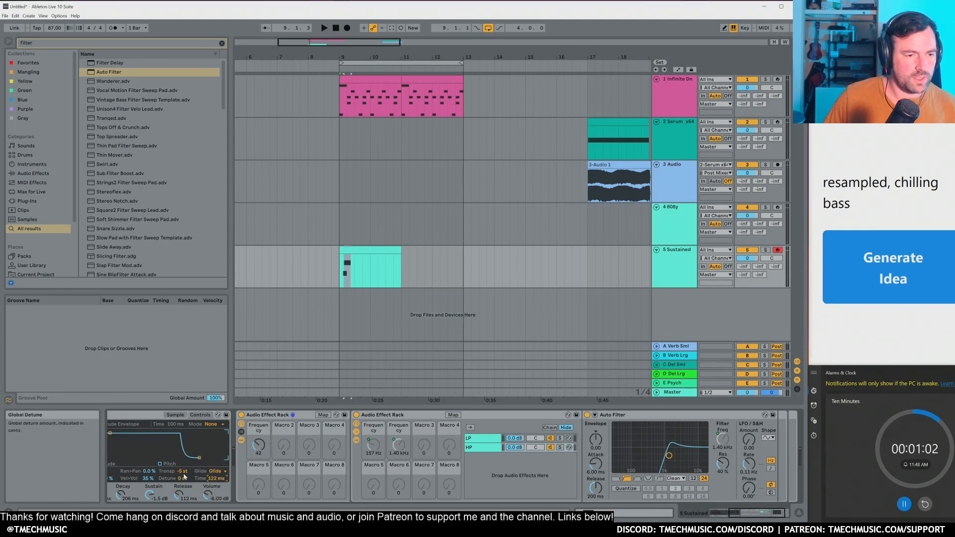
pyautogui.moveTo(751, 513); pyautogui.dragTo(668, 511)
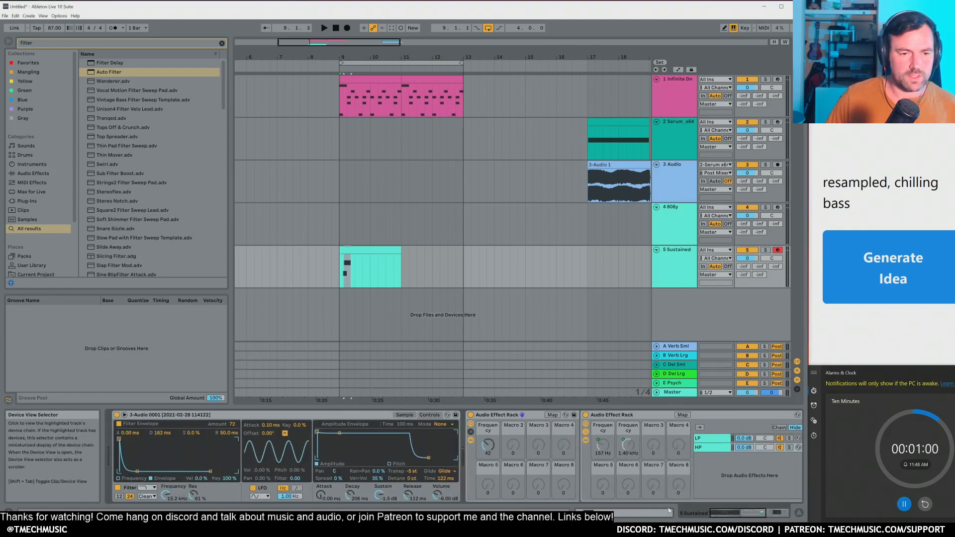
pyautogui.click(404, 416)
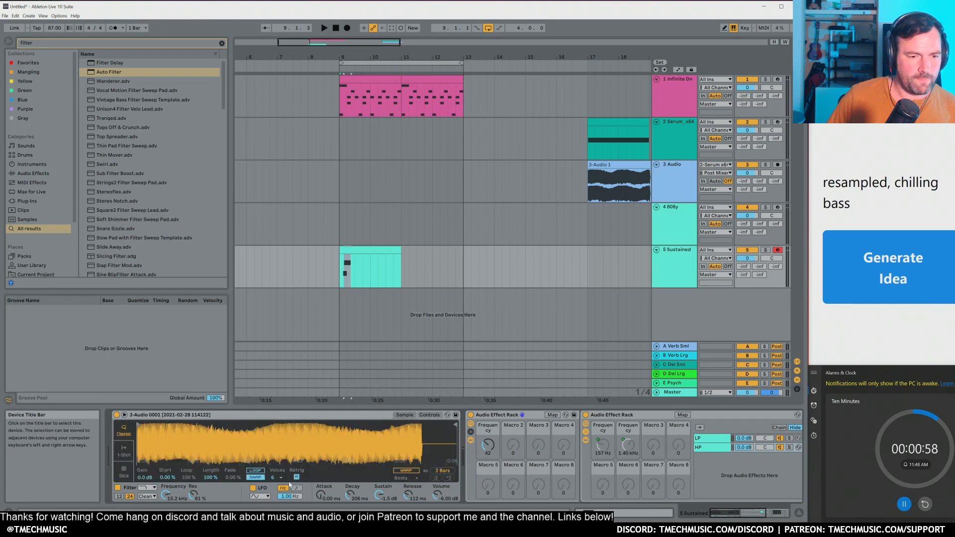
pyautogui.click(272, 477)
pyautogui.click(277, 368)
pyautogui.press('space')
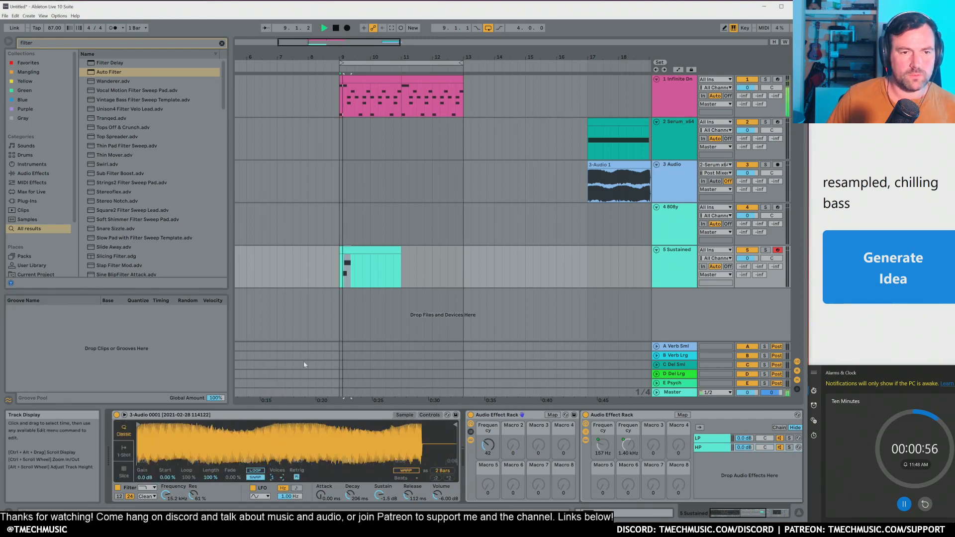
# Step: Add an eighth note on the offbeat of beat 3 in the Sustained clip and tune it to D#3 against the loop
pyautogui.doubleClick(360, 251)
pyautogui.press('space')
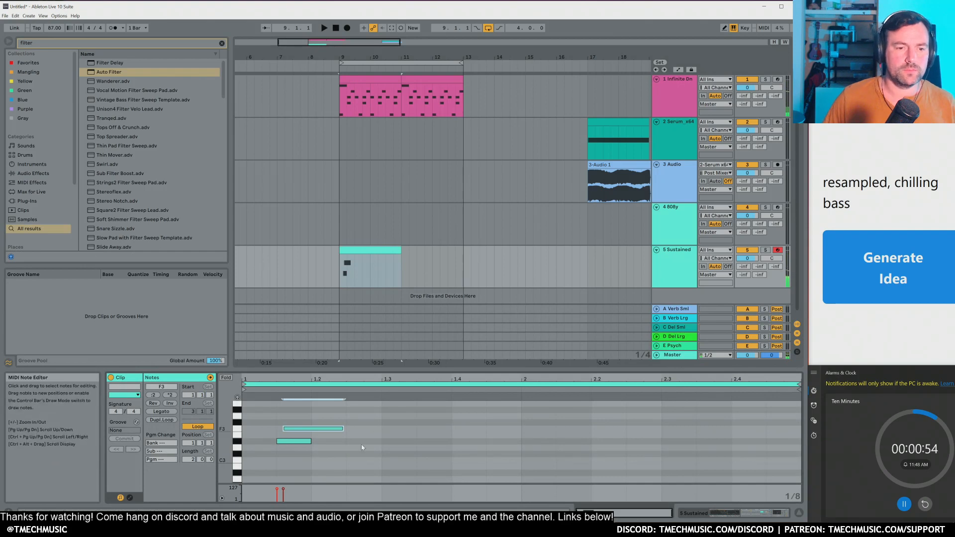
pyautogui.click(361, 444)
pyautogui.doubleClick(387, 454)
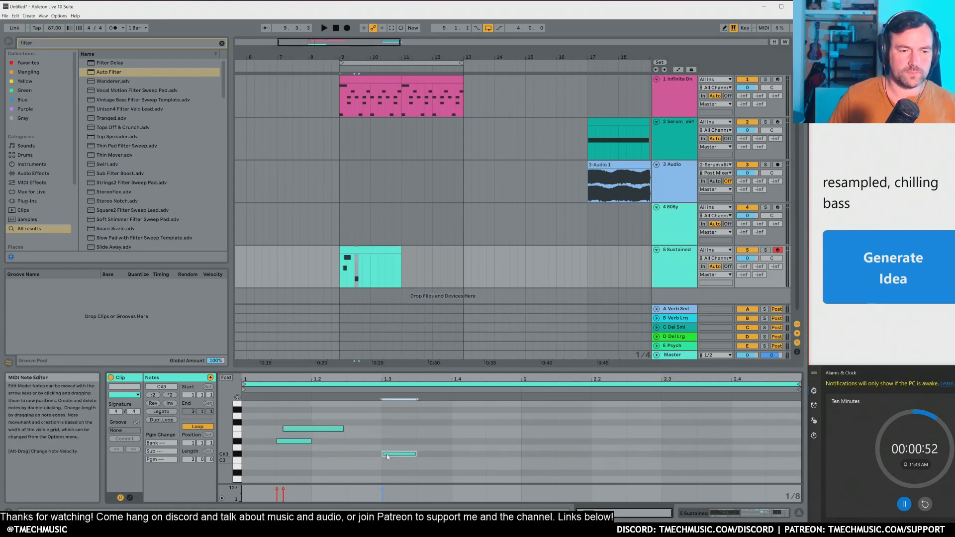
pyautogui.press('Right')
pyautogui.press('space')
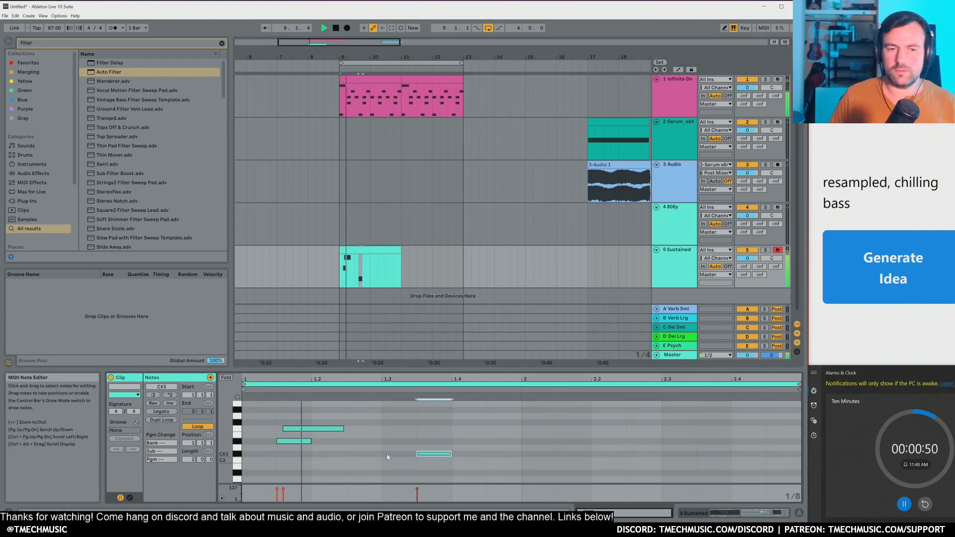
pyautogui.press('Up')
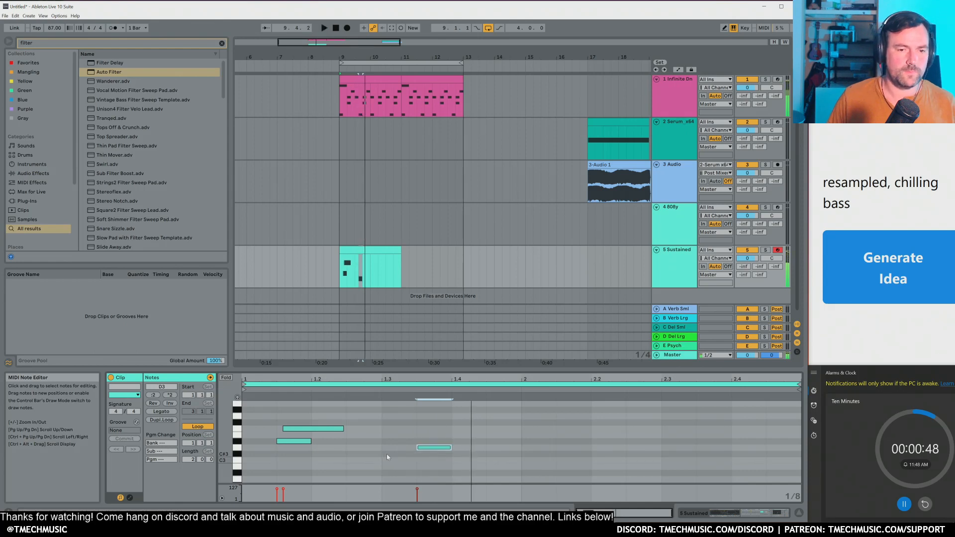
pyautogui.press('Up')
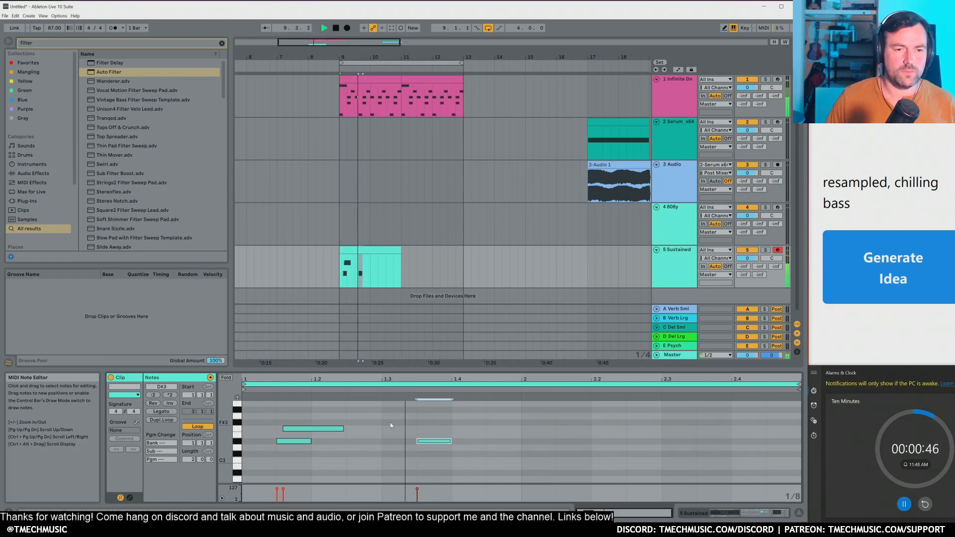
pyautogui.press('space')
# Step: Extend the F3 note nearly to beat 3 and add an eighth-note D#4 a sixteenth after beat 3, using a 1/16 grid
pyautogui.moveTo(343, 428); pyautogui.dragTo(376, 428)
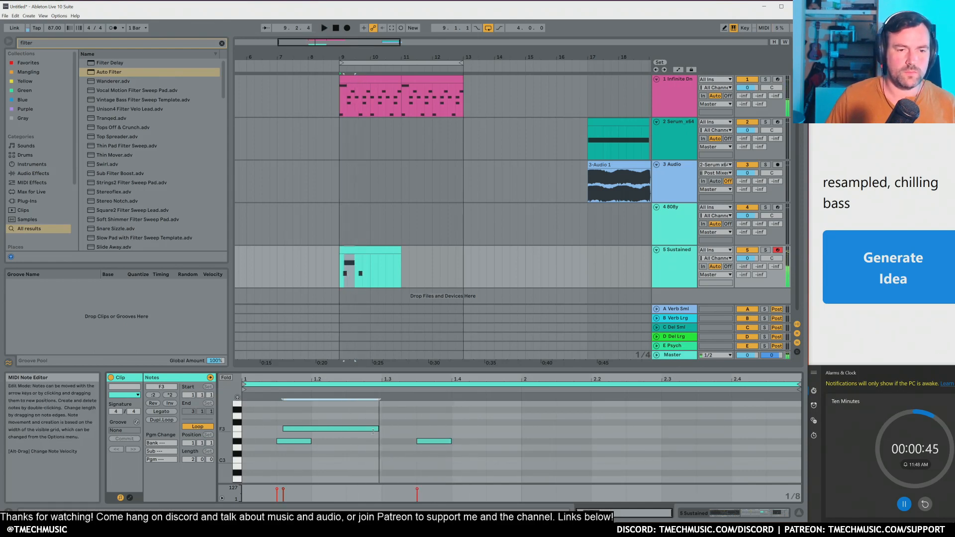
pyautogui.doubleClick(407, 435)
pyautogui.hotkey('shift', 'Up')
pyautogui.press('Down')
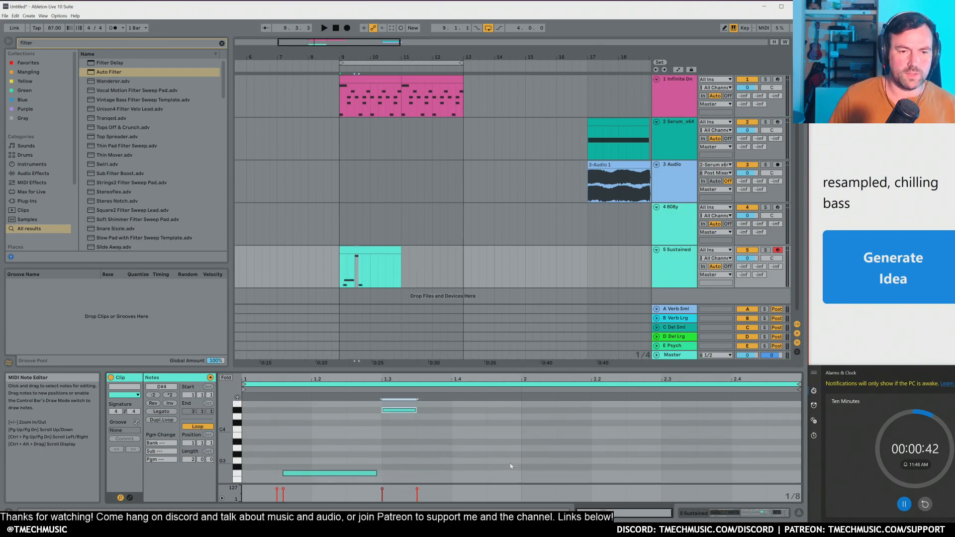
pyautogui.hotkey('ctrl', '1')
pyautogui.press('Right')
pyautogui.press('space')
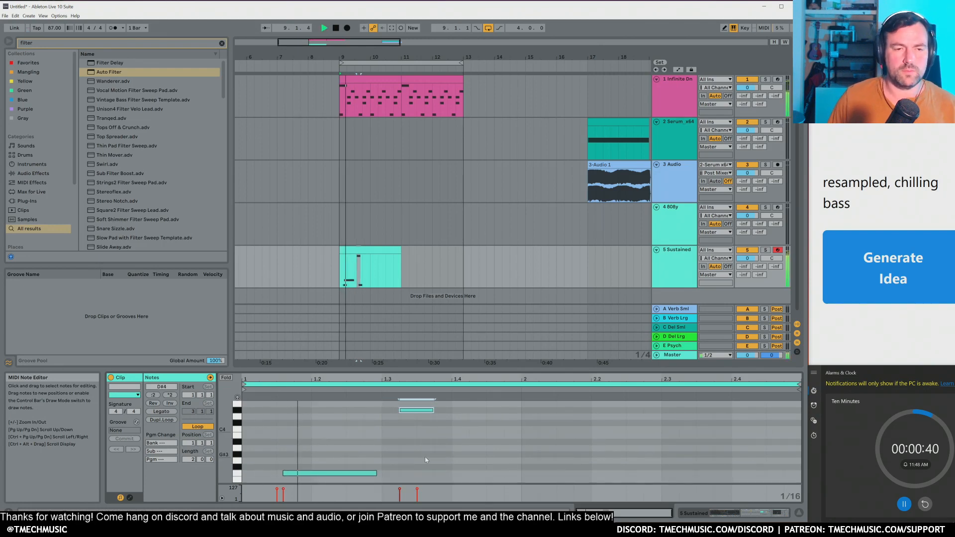
pyautogui.press('space')
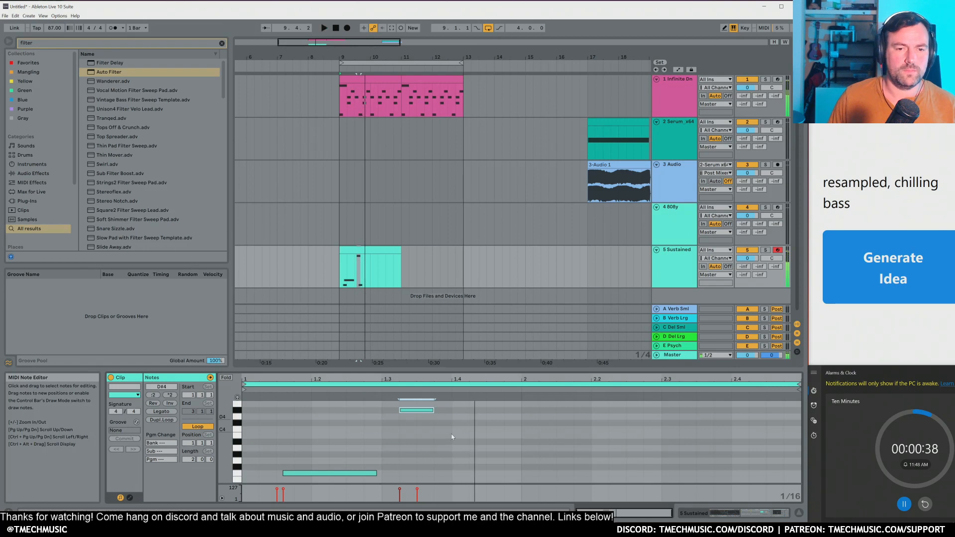
# Step: Enlarge the note editor, extend the second D#3 nearly to the end of the first bar, and audition the phrase
pyautogui.scroll(-1, 471, 450)
pyautogui.moveTo(451, 466); pyautogui.dragTo(500, 466)
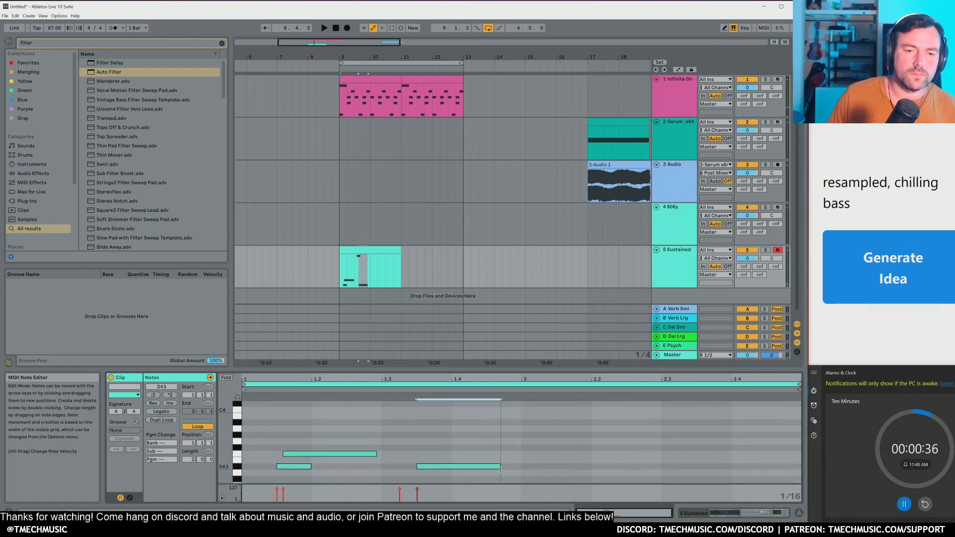
pyautogui.press('space')
pyautogui.moveTo(481, 370); pyautogui.dragTo(490, 267)
pyautogui.press('space')
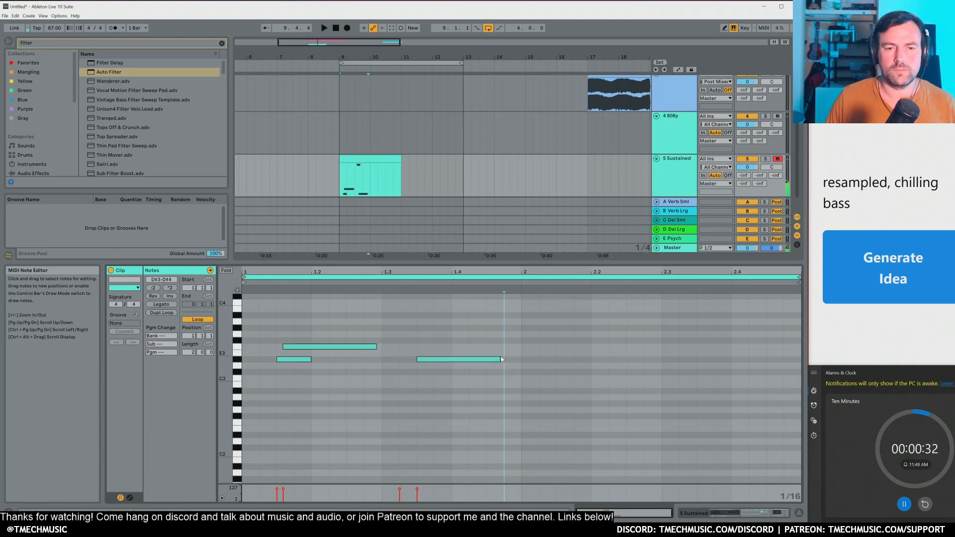
pyautogui.moveTo(501, 359); pyautogui.dragTo(518, 359)
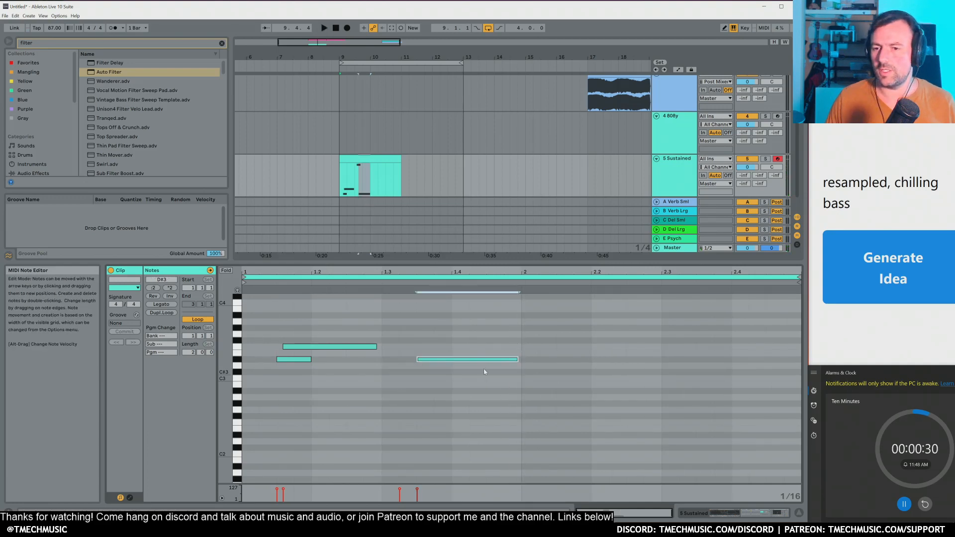
pyautogui.press('space')
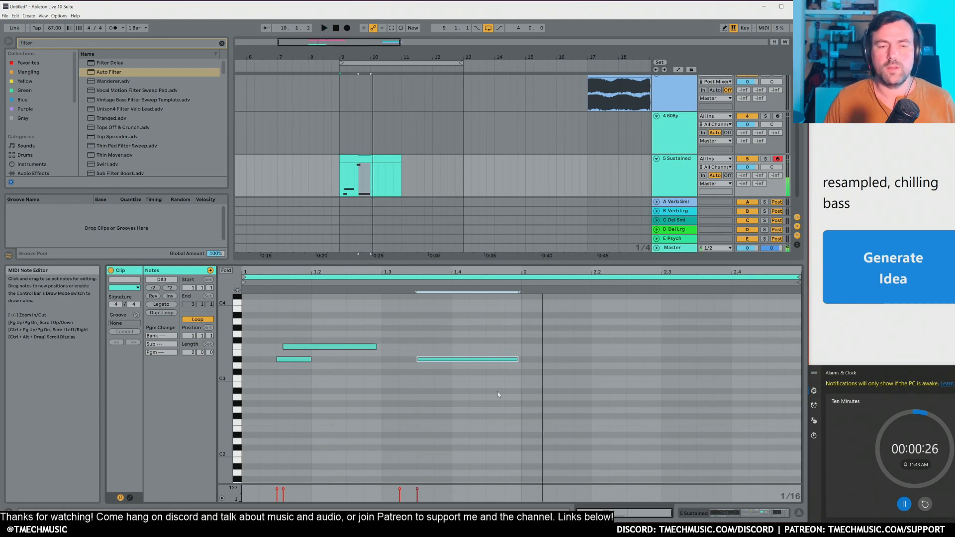
pyautogui.press('space')
# Step: Duplicate the first bar's four notes into the second bar and nudge the three lower copies later to match the original timing
pyautogui.click(501, 417)
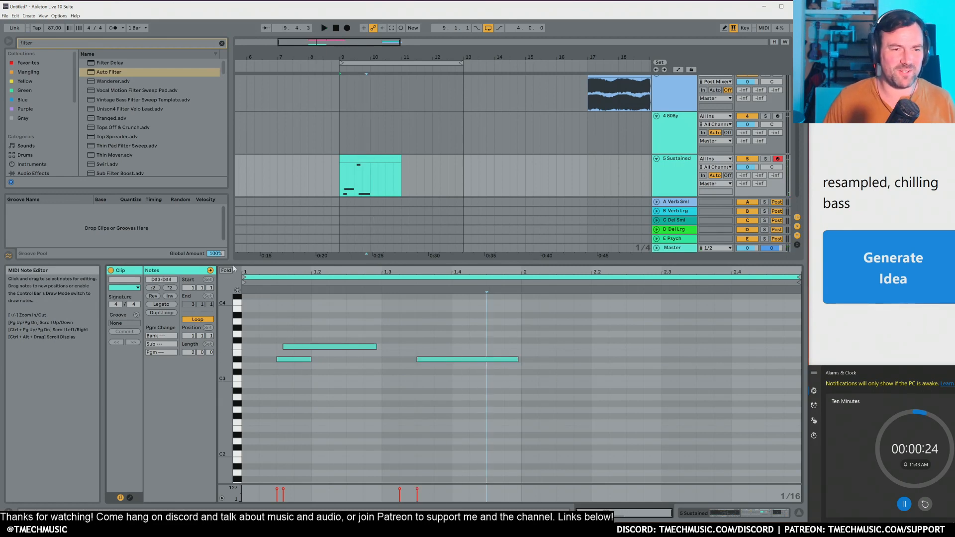
pyautogui.click(230, 270)
pyautogui.moveTo(500, 371); pyautogui.dragTo(223, 222)
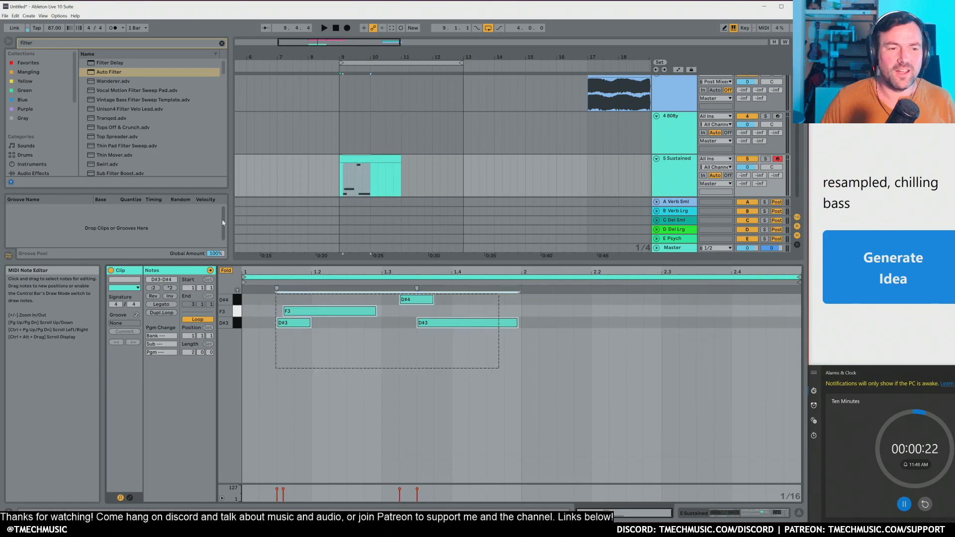
pyautogui.hotkey('ctrl', 'd')
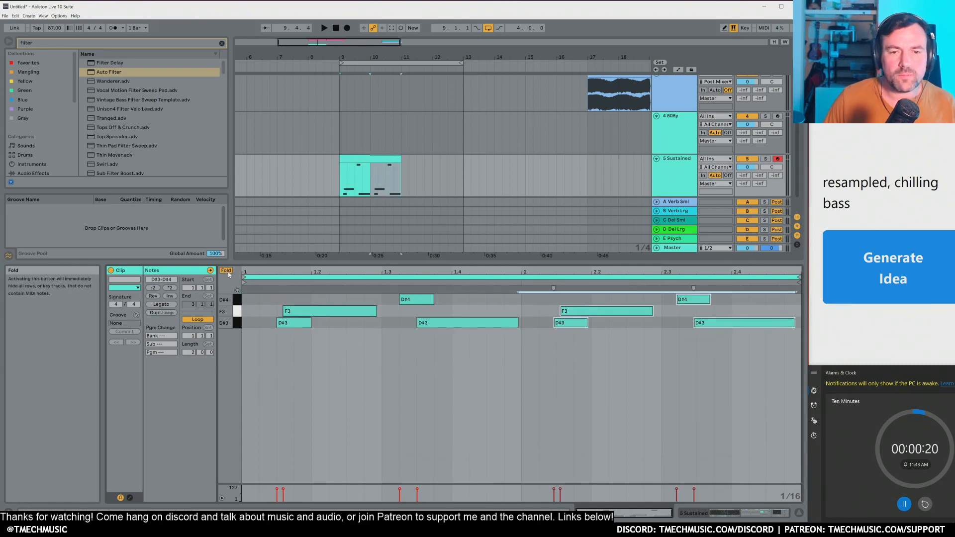
pyautogui.click(226, 270)
pyautogui.click(748, 371)
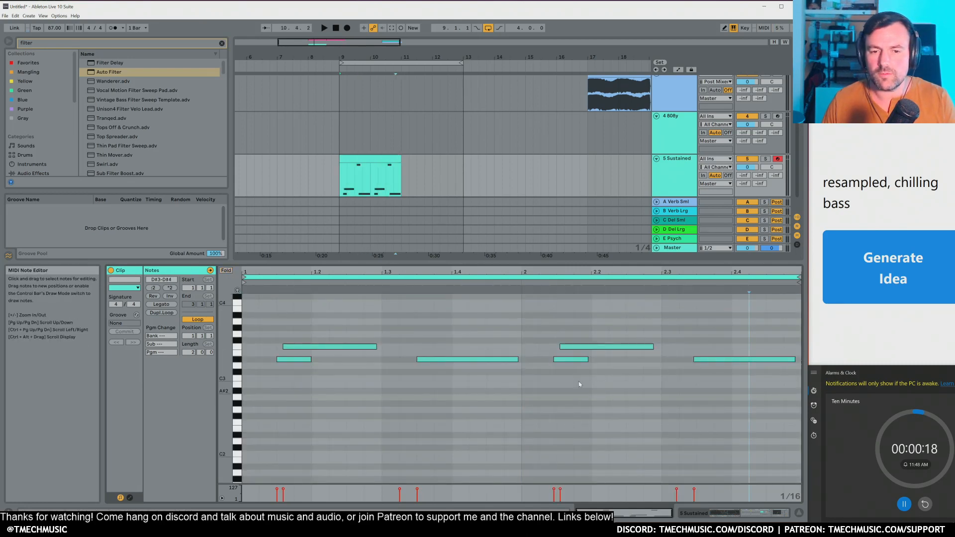
pyautogui.moveTo(578, 384); pyautogui.dragTo(780, 323)
pyautogui.press('Right')
# Step: Raise the second bar's F3 to G#3 and its last D#3 to F3, and play the phrase
pyautogui.click(704, 345)
pyautogui.click(629, 347)
pyautogui.press('Up')
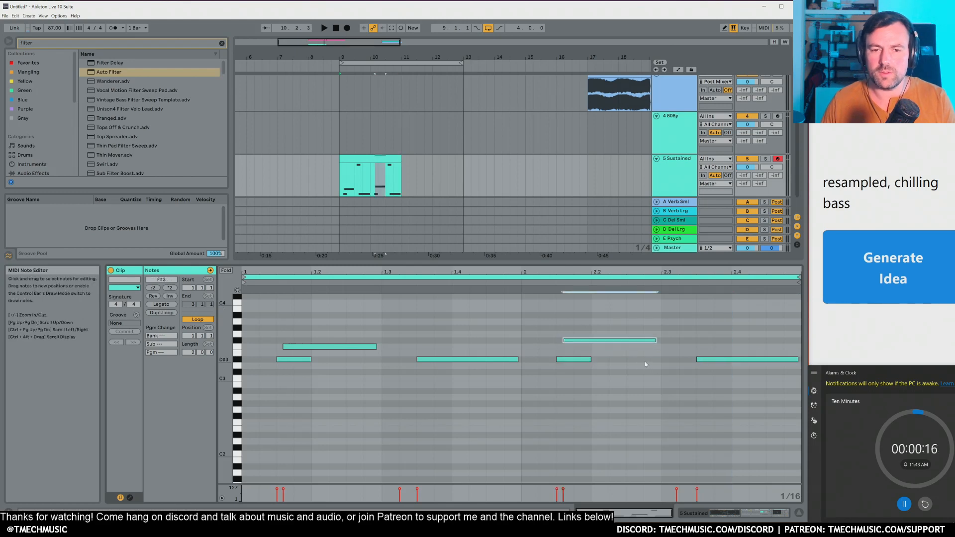
pyautogui.press('Up')
pyautogui.press('Up')
pyautogui.click(745, 360)
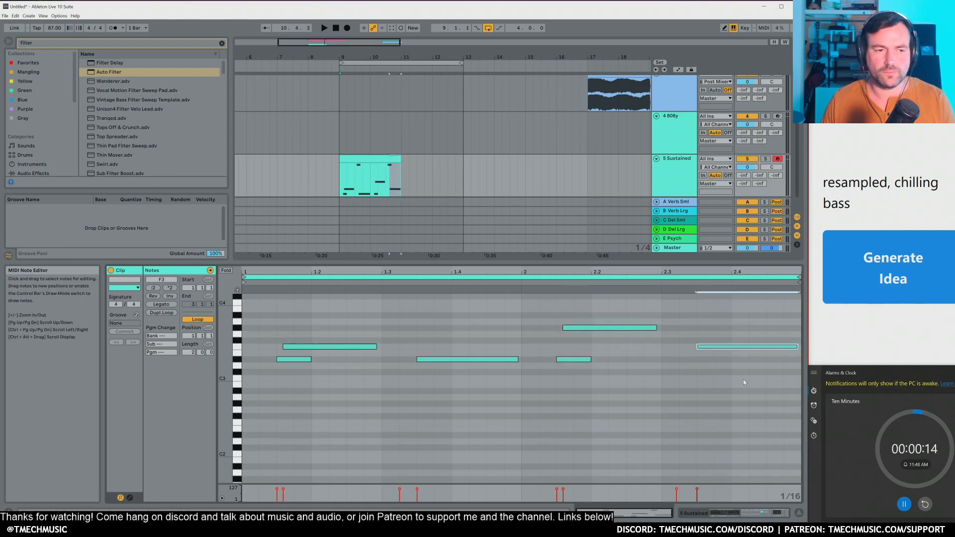
pyautogui.press('space')
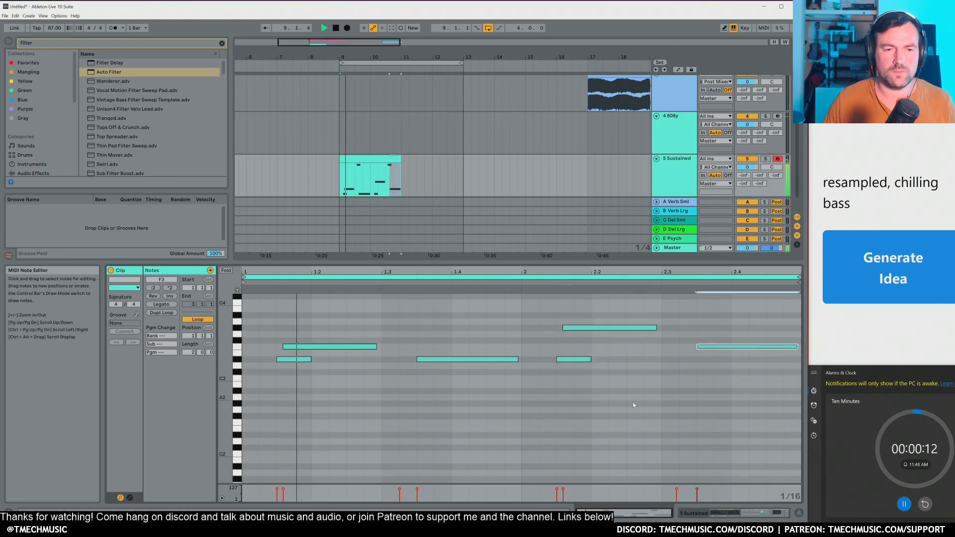
pyautogui.click(633, 402)
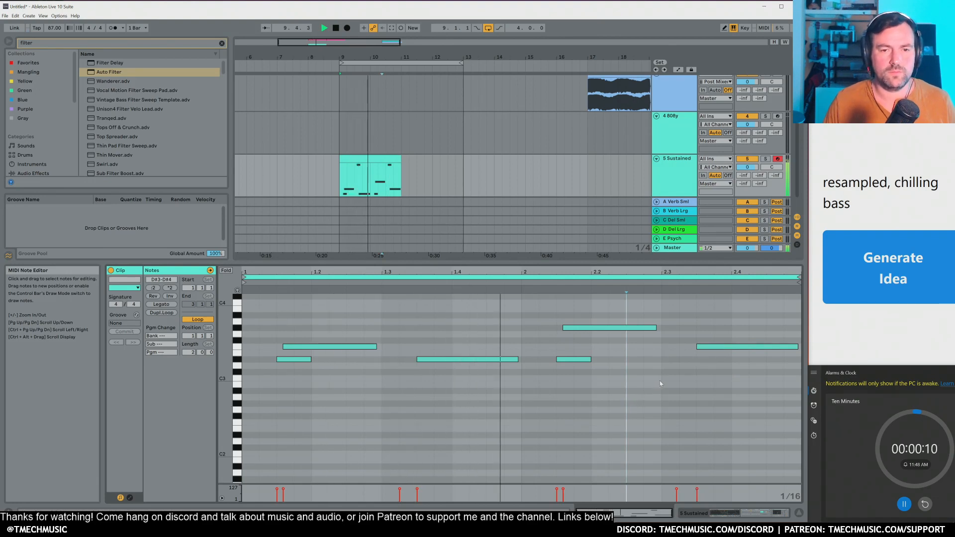
pyautogui.press('space')
# Step: Raise the second bar's D#4 note to G#4
pyautogui.scroll(2, 698, 354)
pyautogui.click(690, 342)
pyautogui.press('Up')
pyautogui.press('Up')
pyautogui.press('Up')
pyautogui.press('Up')
pyautogui.press('Up')
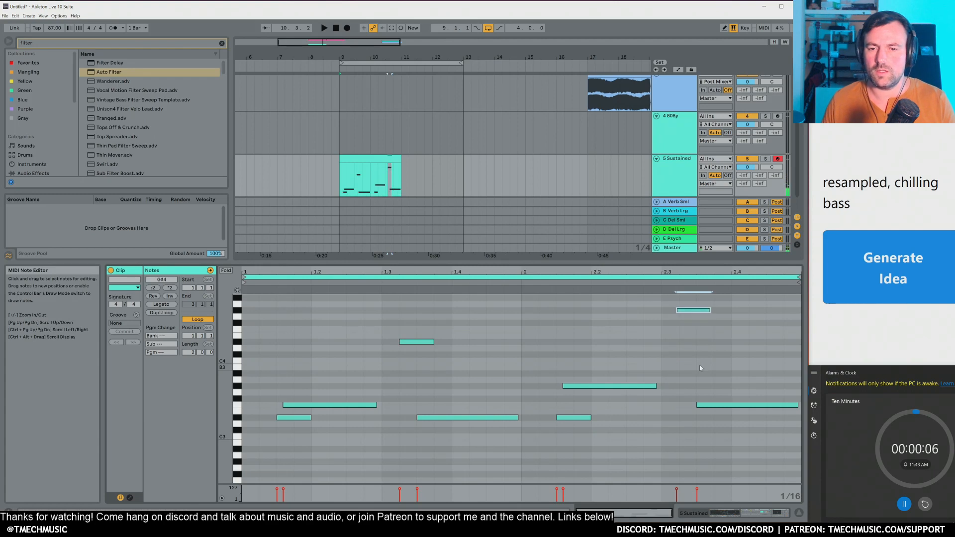
# Step: Shorten the clip's last F3 note to slightly under an eighth note
pyautogui.click(771, 405)
pyautogui.hotkey('shift', 'Left')
pyautogui.hotkey('shift', 'Left')
pyautogui.hotkey('shift', 'Left')
pyautogui.hotkey('shift', 'Left')
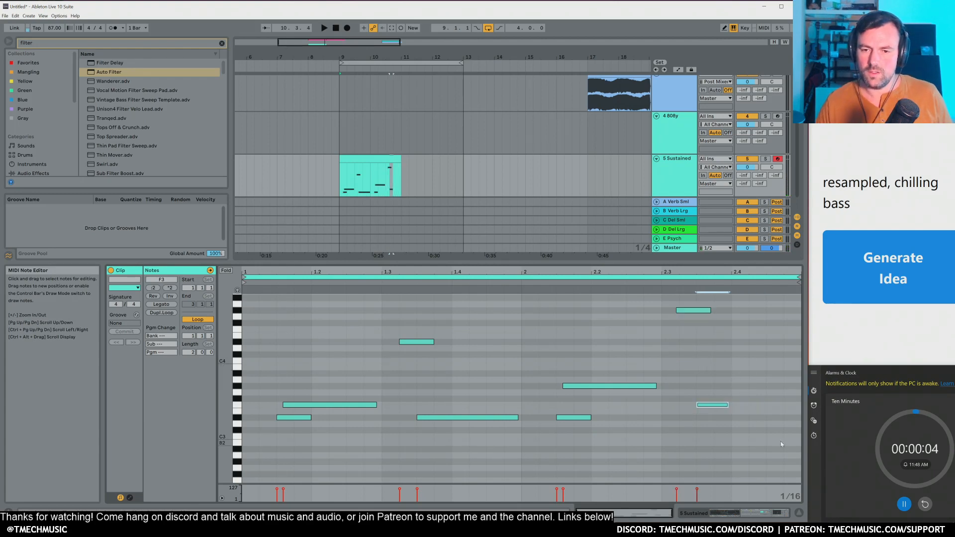
# Step: Duplicate the final G#4 and F3 pair at the clip's end, retune the copies to F#4 and A#3, and play the loop
pyautogui.moveTo(747, 424); pyautogui.dragTo(684, 304)
pyautogui.hotkey('ctrl', 'd')
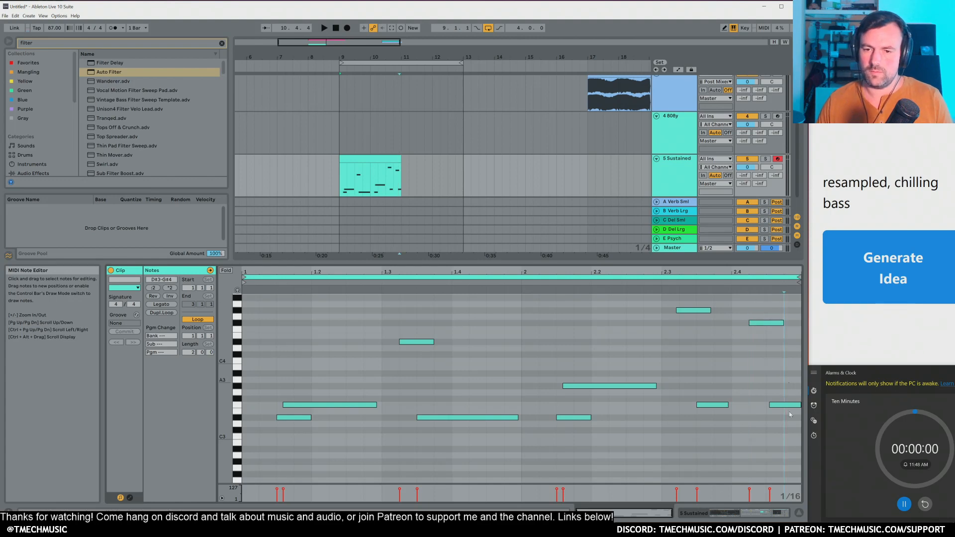
pyautogui.press('Up')
pyautogui.press('Up')
pyautogui.press('Up')
pyautogui.press('space')
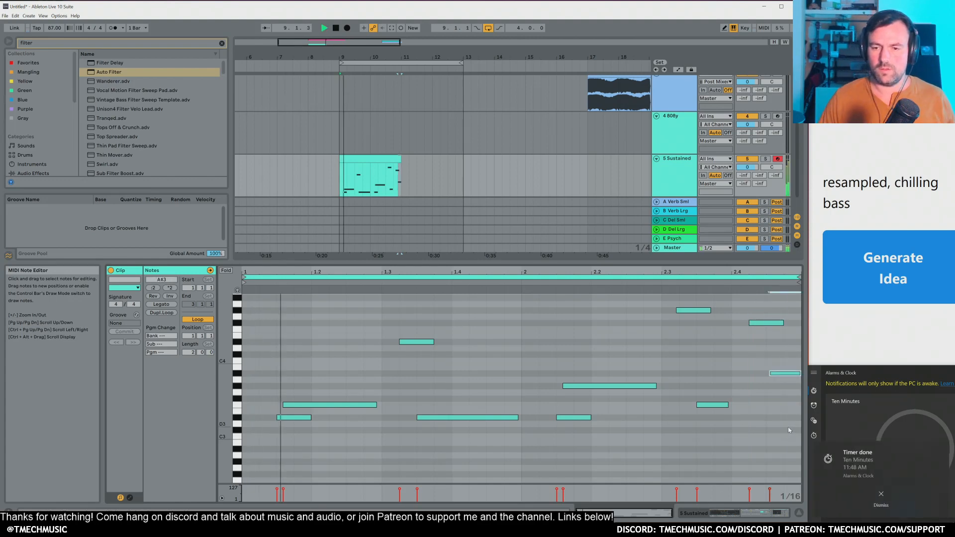
pyautogui.click(879, 493)
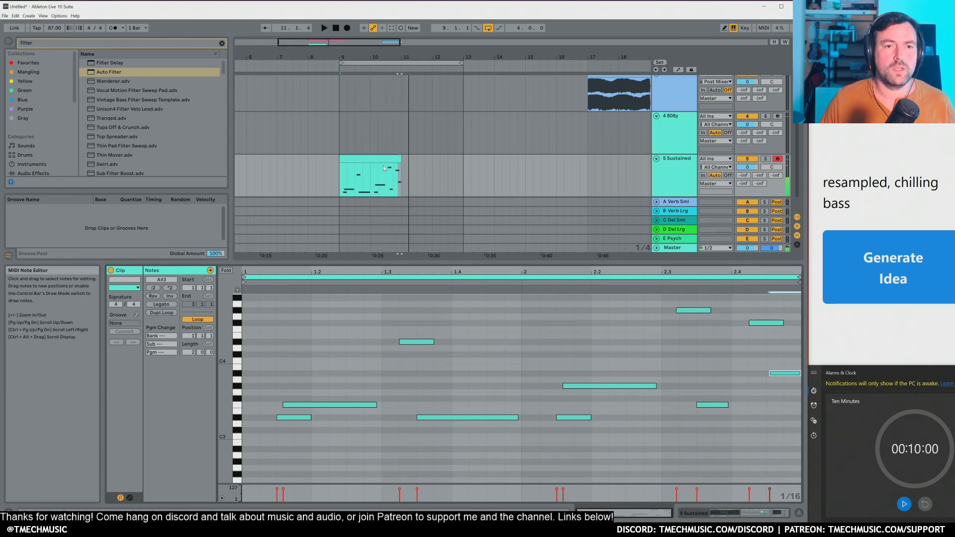
# Step: Duplicate the two-bar Sustained clip to bar 11 and reduce the note editor's height
pyautogui.hotkey('ctrl', 'd')
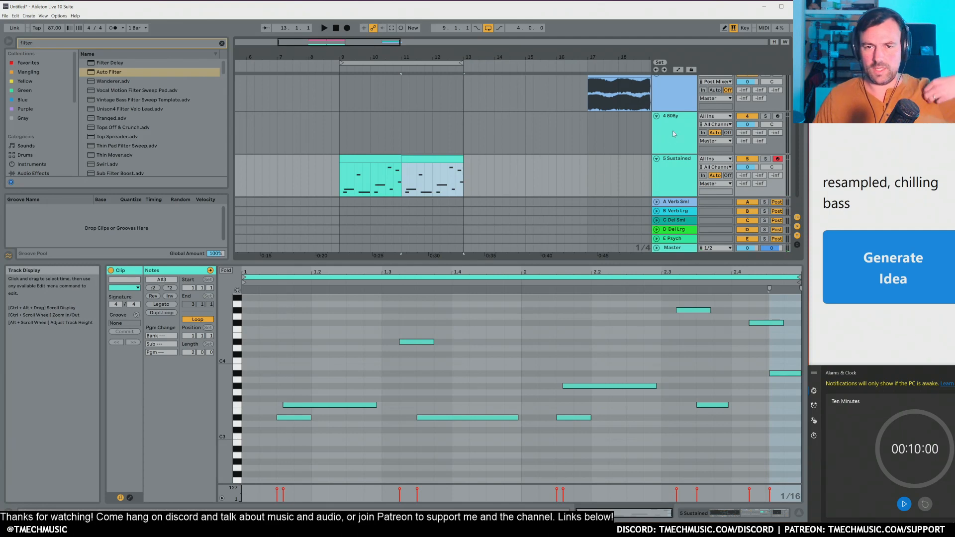
pyautogui.click(369, 160)
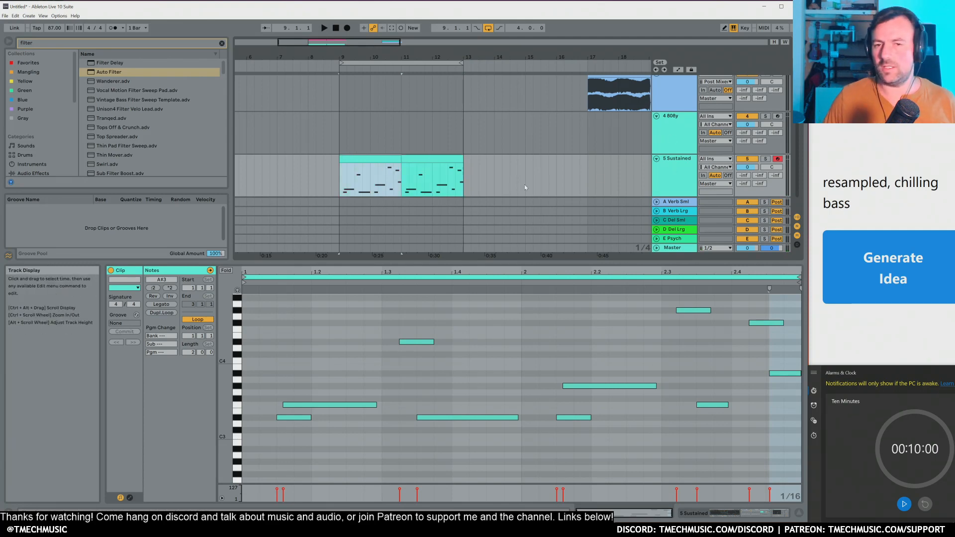
pyautogui.moveTo(562, 262); pyautogui.dragTo(557, 357)
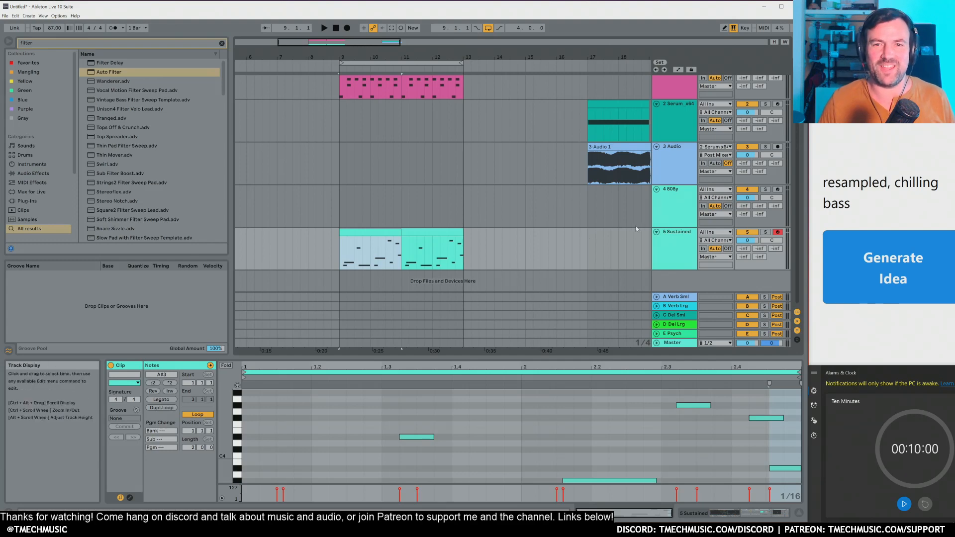
# Step: Review the Serum track's effect chain and its Serum patch, from the oscillators to the Limiter
pyautogui.moveTo(575, 59); pyautogui.dragTo(576, 29)
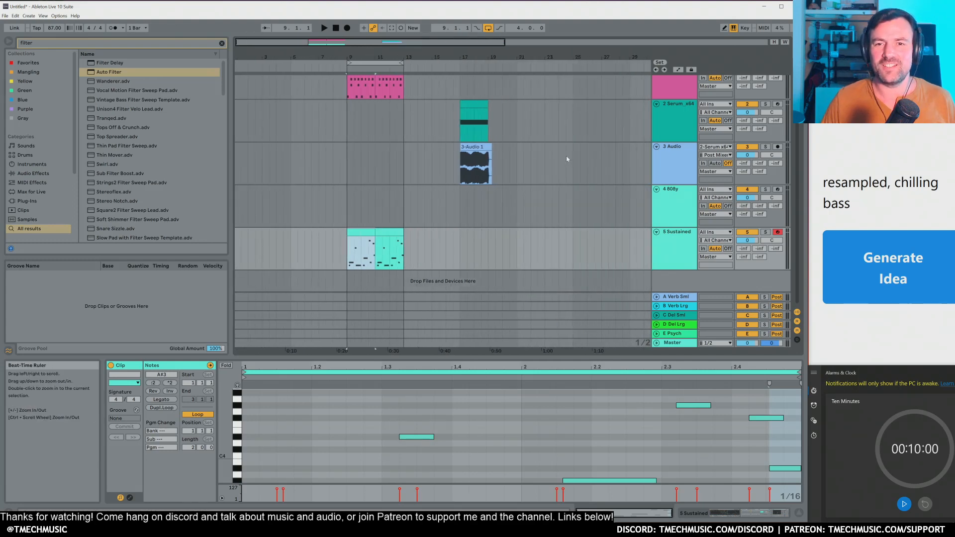
pyautogui.click(662, 119)
pyautogui.hotkey('shift', 'Tab')
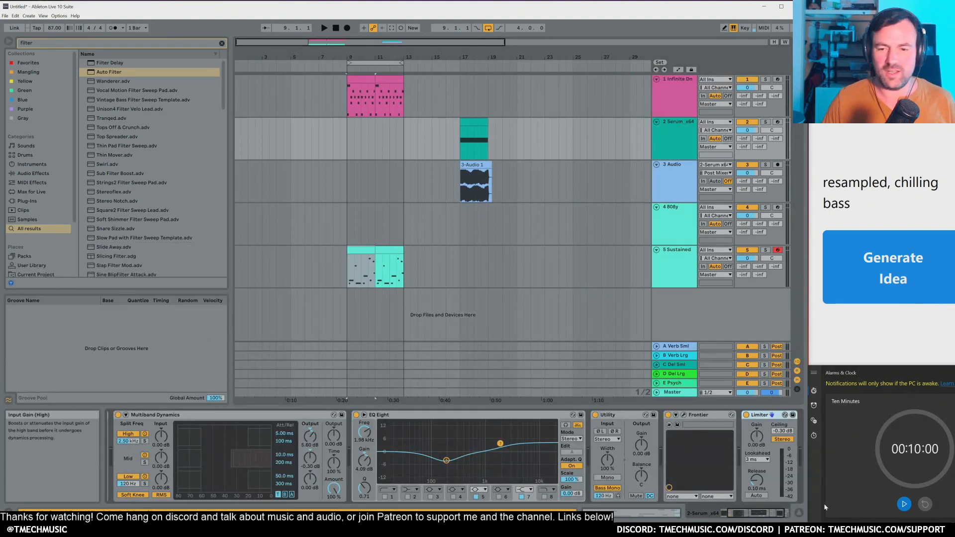
pyautogui.moveTo(752, 518); pyautogui.dragTo(743, 519)
pyautogui.click(132, 415)
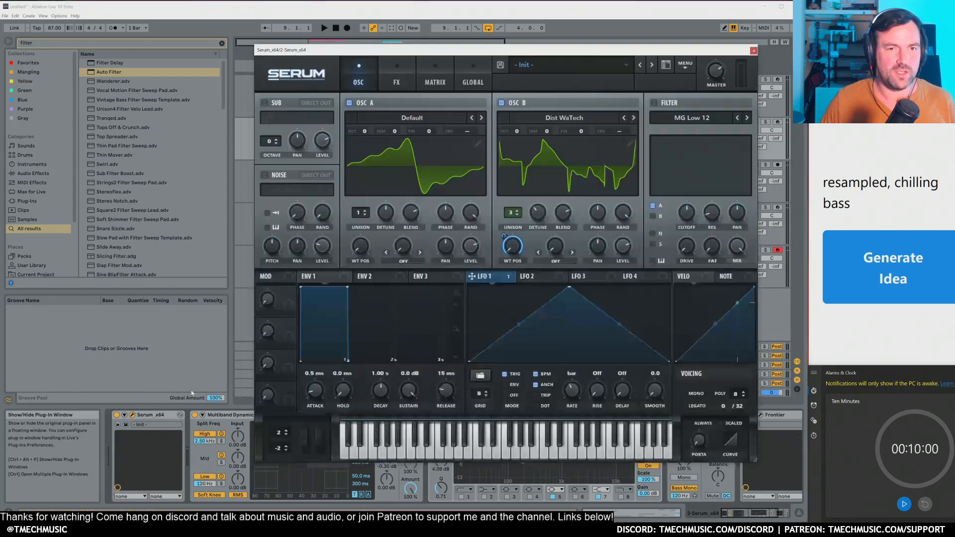
pyautogui.moveTo(746, 515); pyautogui.dragTo(758, 515)
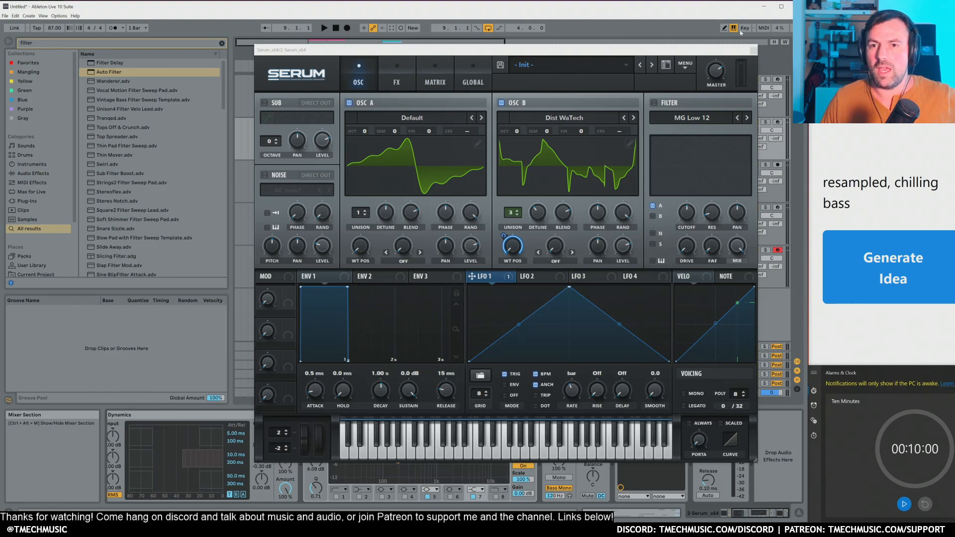
pyautogui.click(752, 51)
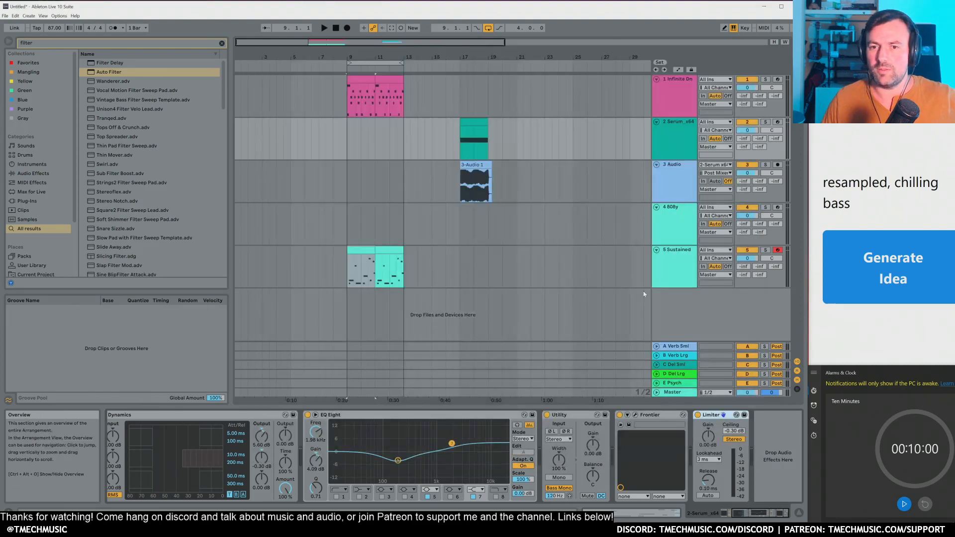
# Step: Arm the 808y track and insert an empty one-bar MIDI clip on it at bar 9
pyautogui.click(682, 233)
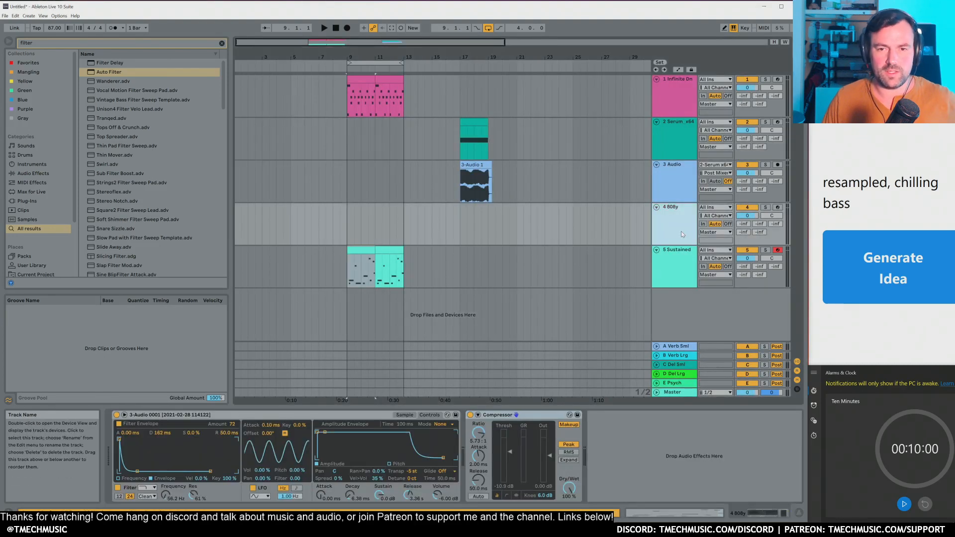
pyautogui.click(778, 207)
pyautogui.click(461, 223)
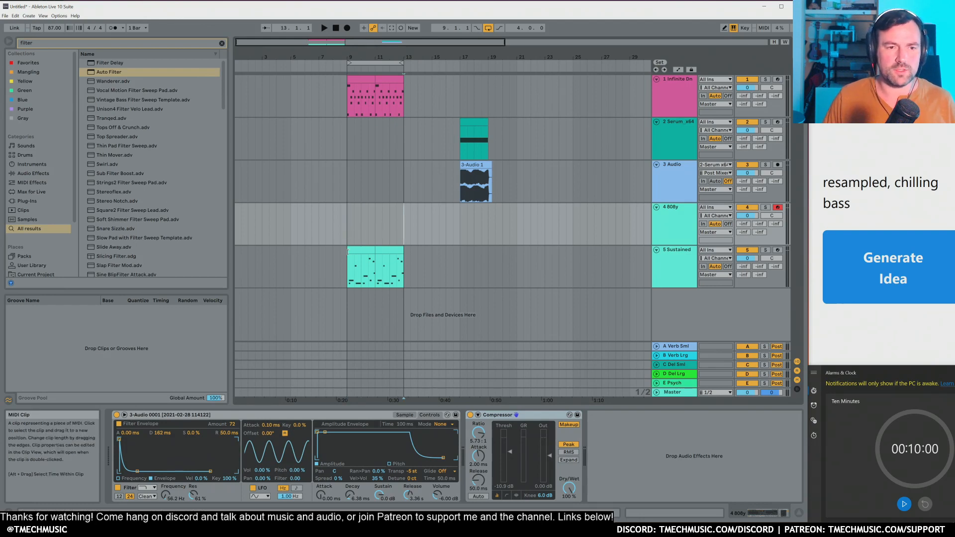
pyautogui.hotkey('ctrl', 'shift', 'm')
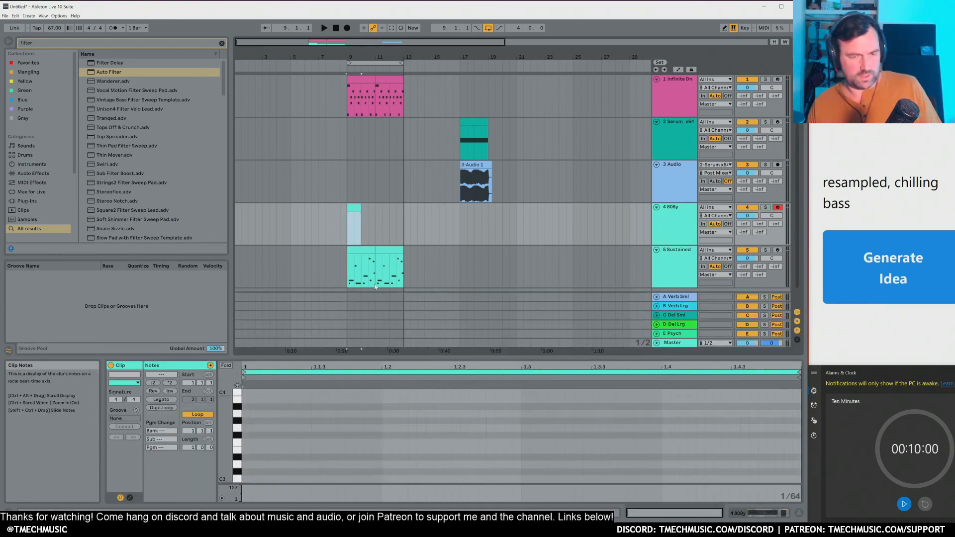
# Step: Add a short F3 note at the very start of the 808y clip and audition it with the loop
pyautogui.click(248, 444)
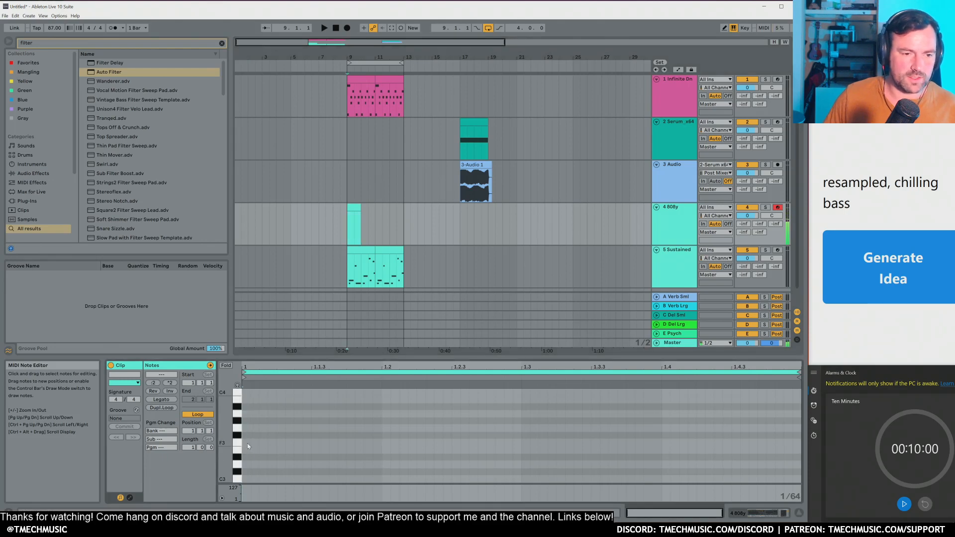
pyautogui.doubleClick(247, 443)
pyautogui.moveTo(250, 443); pyautogui.dragTo(272, 459)
pyautogui.press('space')
pyautogui.press('space')
pyautogui.click(418, 224)
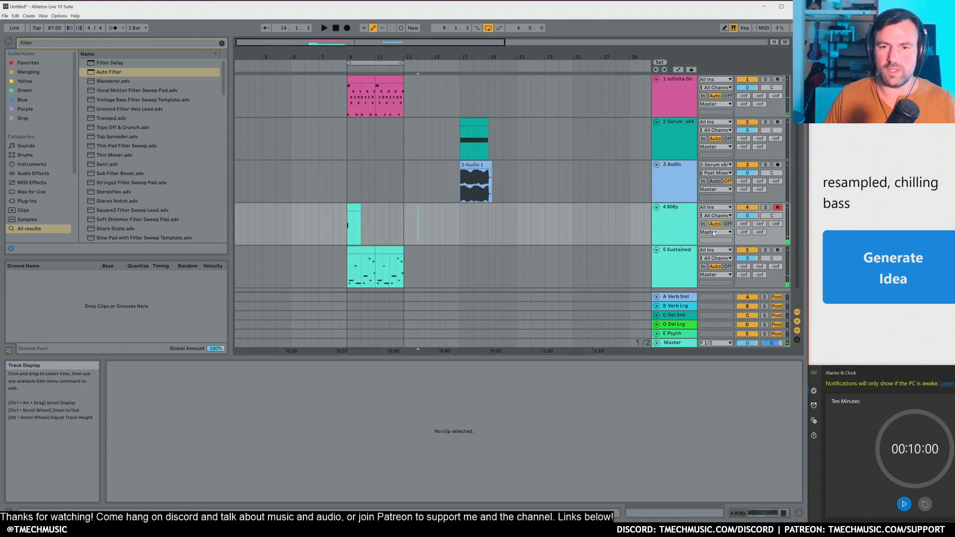
# Step: Mute the 808y track and show the first Audio Effect Rack's Frequency macro in a new automation lane on Sustained
pyautogui.click(687, 265)
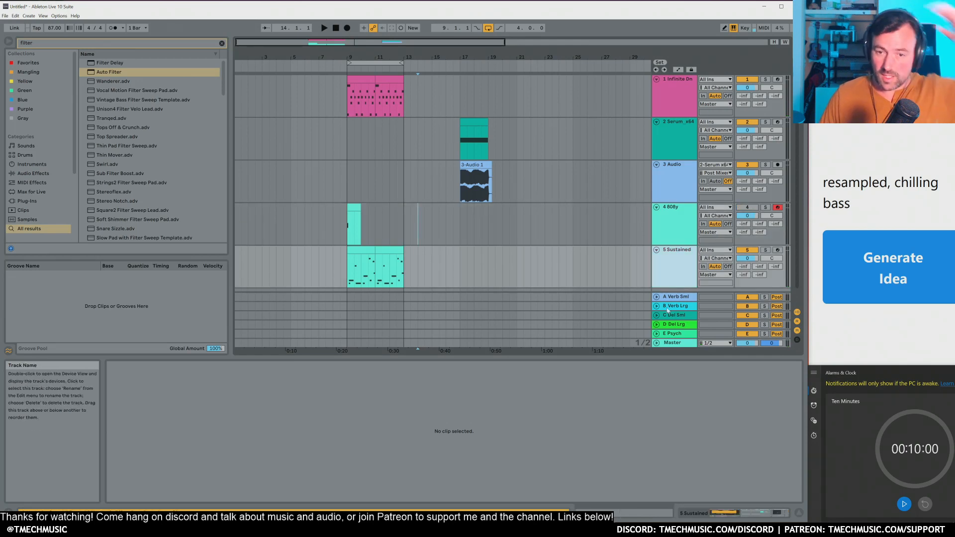
pyautogui.doubleClick(687, 265)
pyautogui.moveTo(745, 513); pyautogui.dragTo(768, 513)
pyautogui.click(438, 449)
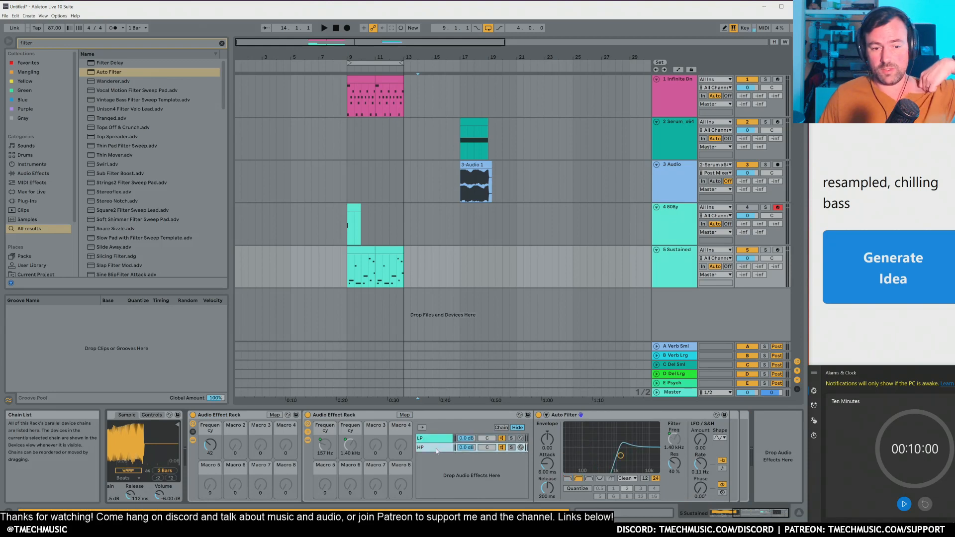
pyautogui.rightClick(210, 445)
pyautogui.click(261, 308)
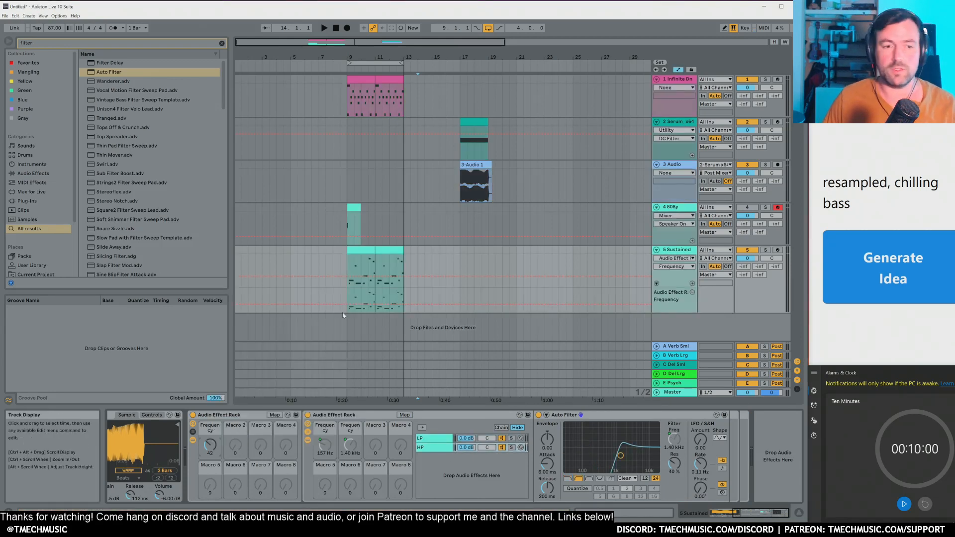
# Step: Draw rising and falling Frequency automation across the Sustained clips from bar 9, ending at 12 just past bar 13
pyautogui.moveTo(347, 304)
pyautogui.mouseDown()
pyautogui.moveTo(368, 301)
pyautogui.moveTo(375, 313)
pyautogui.moveTo(379, 301)
pyautogui.moveTo(383, 309)
pyautogui.moveTo(394, 302)
pyautogui.moveTo(391, 310)
pyautogui.mouseUp()
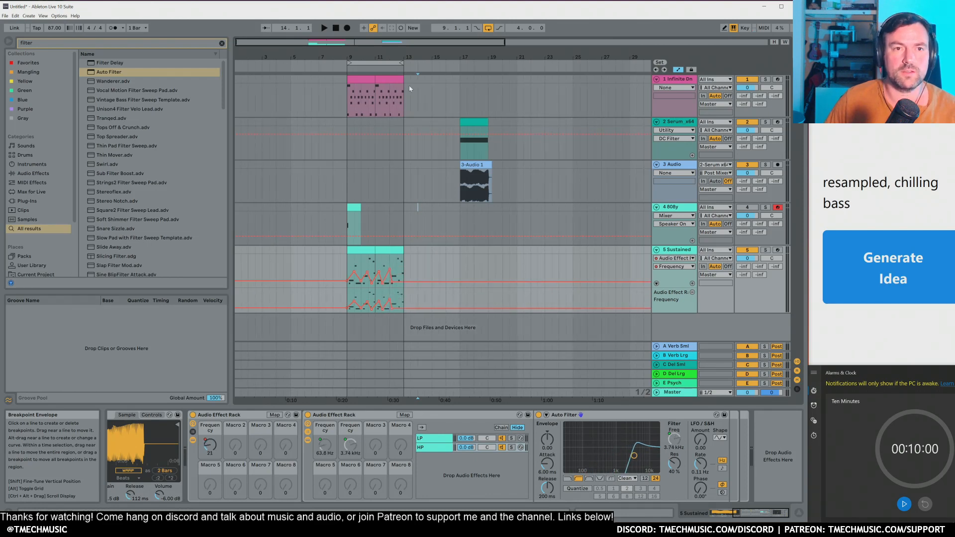
pyautogui.moveTo(401, 57); pyautogui.dragTo(420, 216)
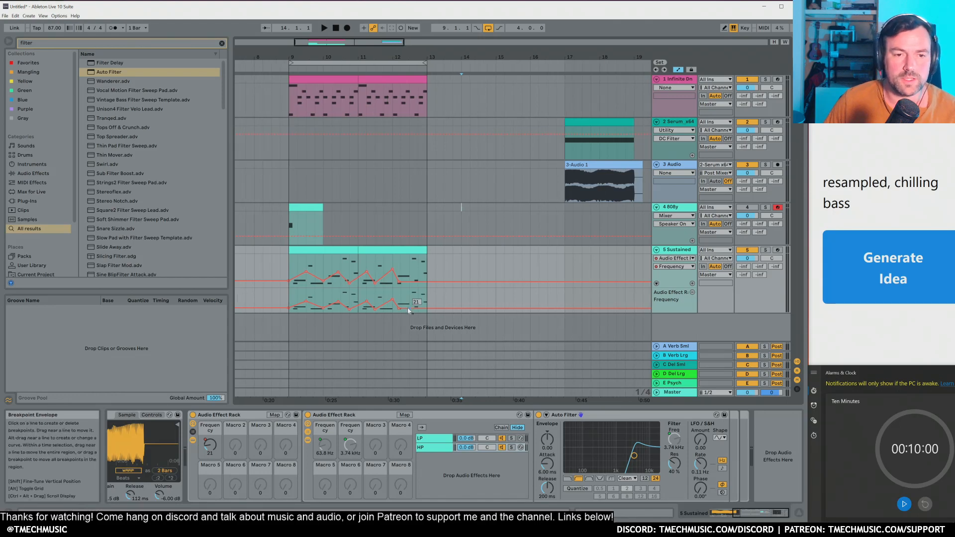
pyautogui.moveTo(408, 311); pyautogui.dragTo(440, 309)
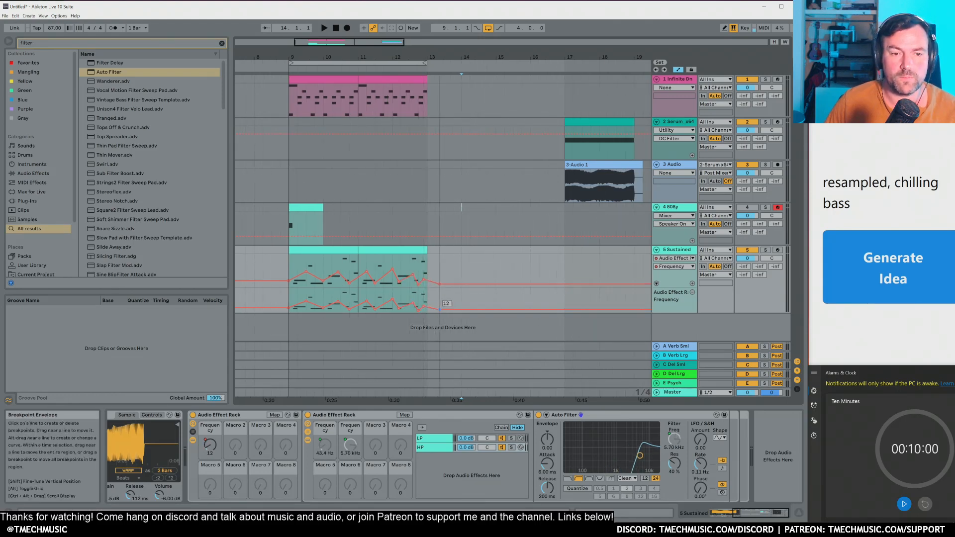
# Step: Play the loop from bar 9 to audition the filter automation, and bring Sustained's sampler into view
pyautogui.click(287, 299)
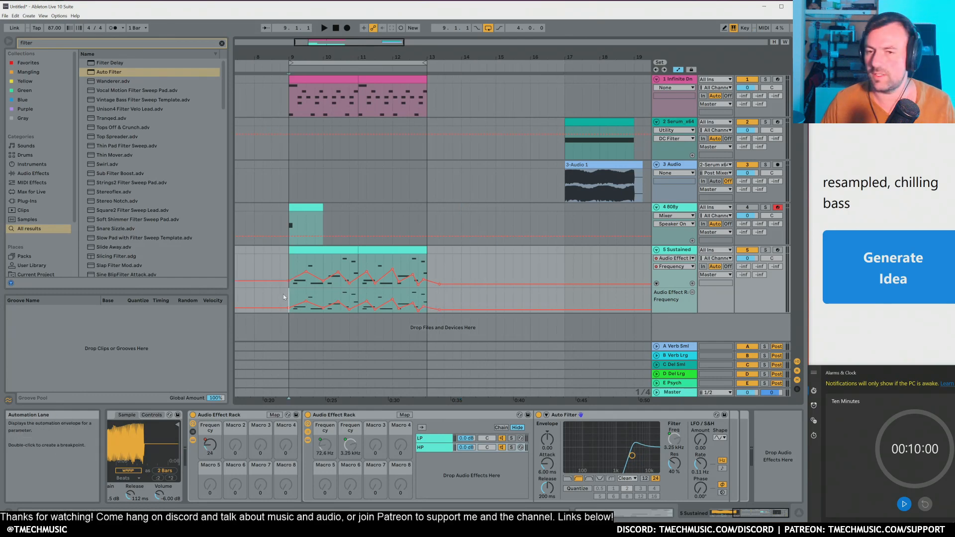
pyautogui.press('space')
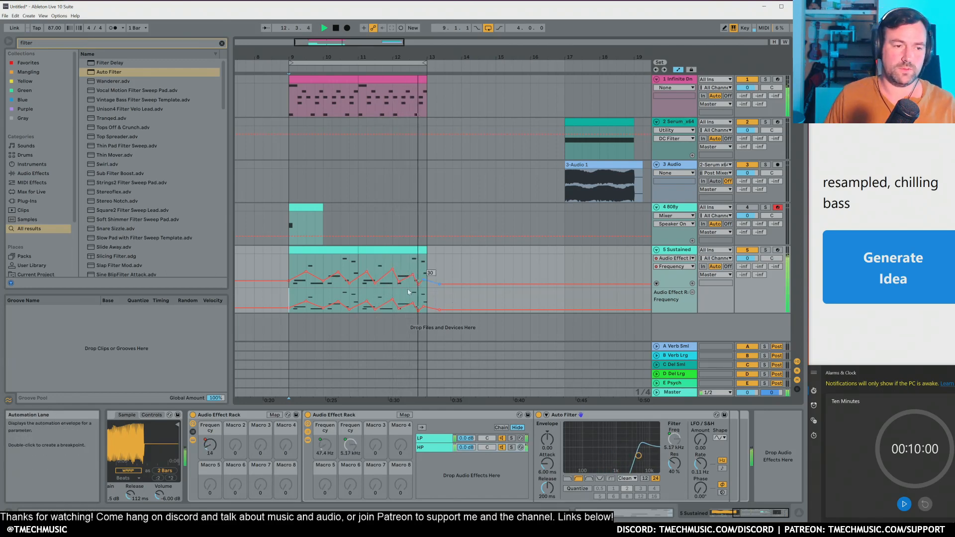
pyautogui.press('space')
pyautogui.click(769, 519)
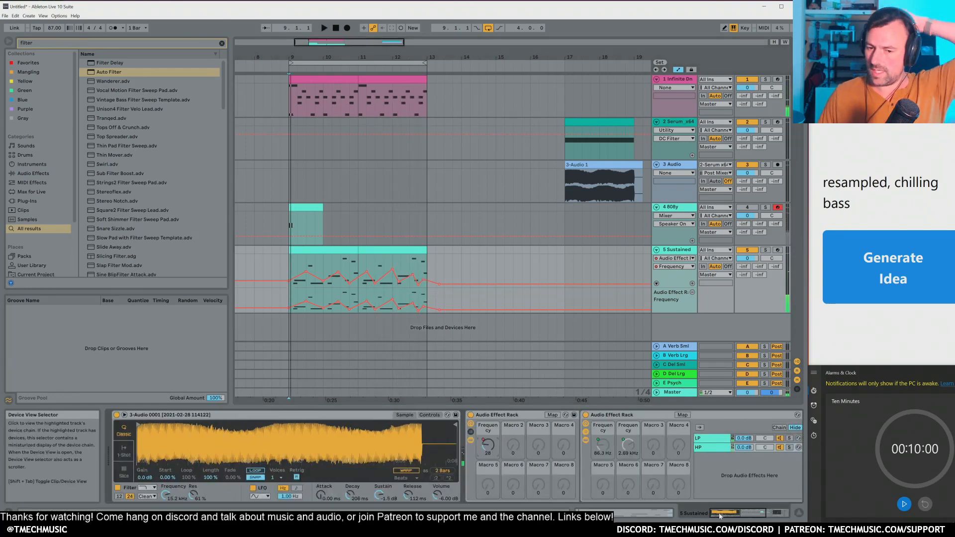